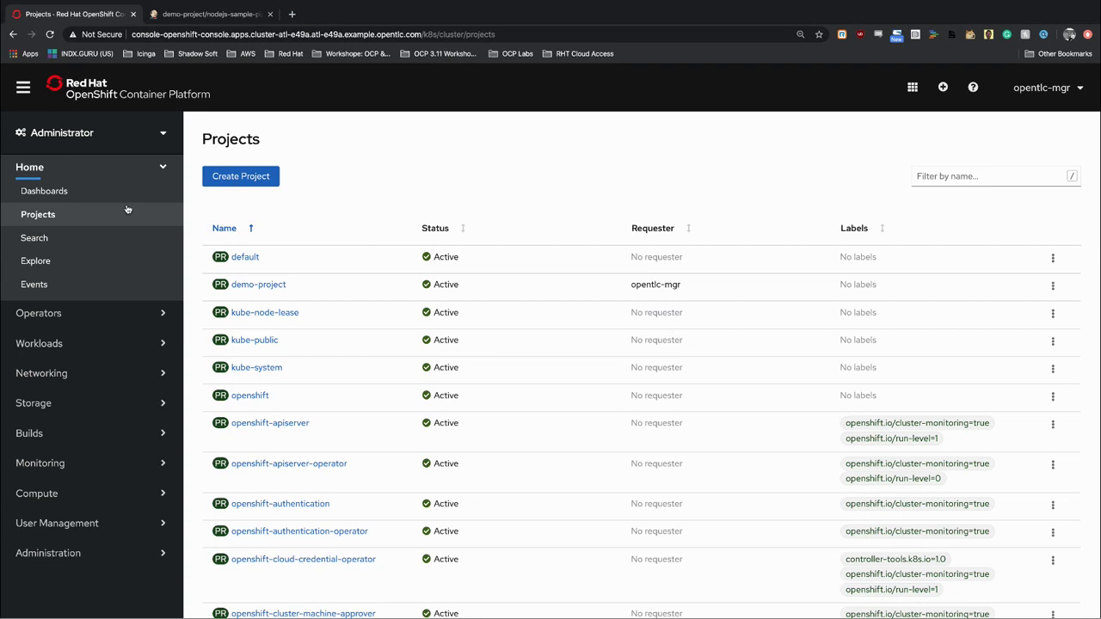
Expand Home in the sidebar and open the perspective switcher while staying in Administrator.
click(148, 167)
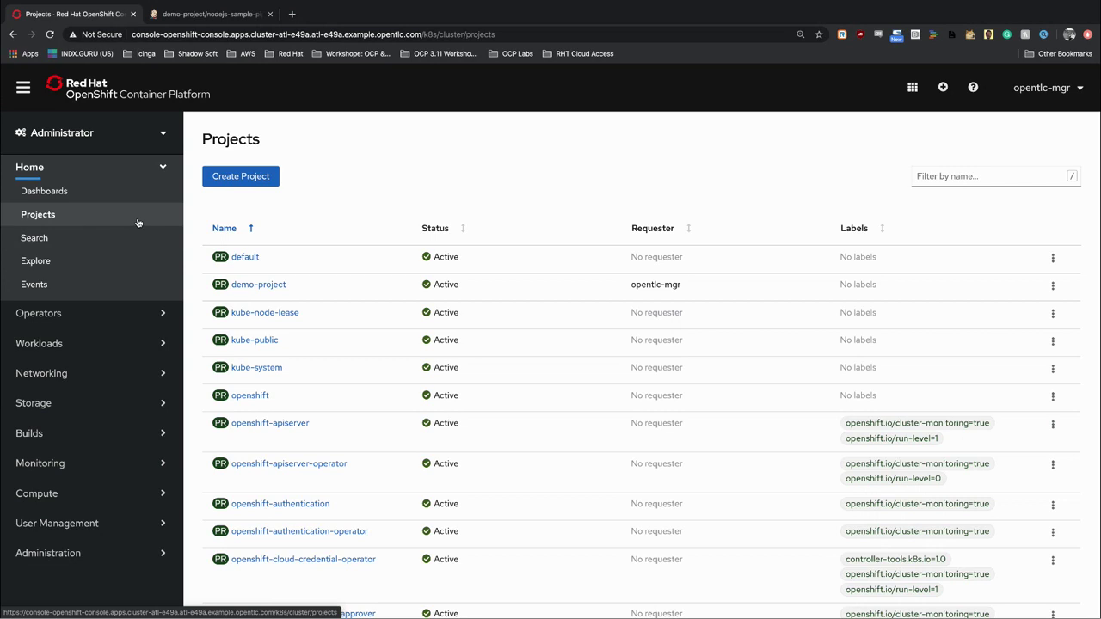
click(153, 134)
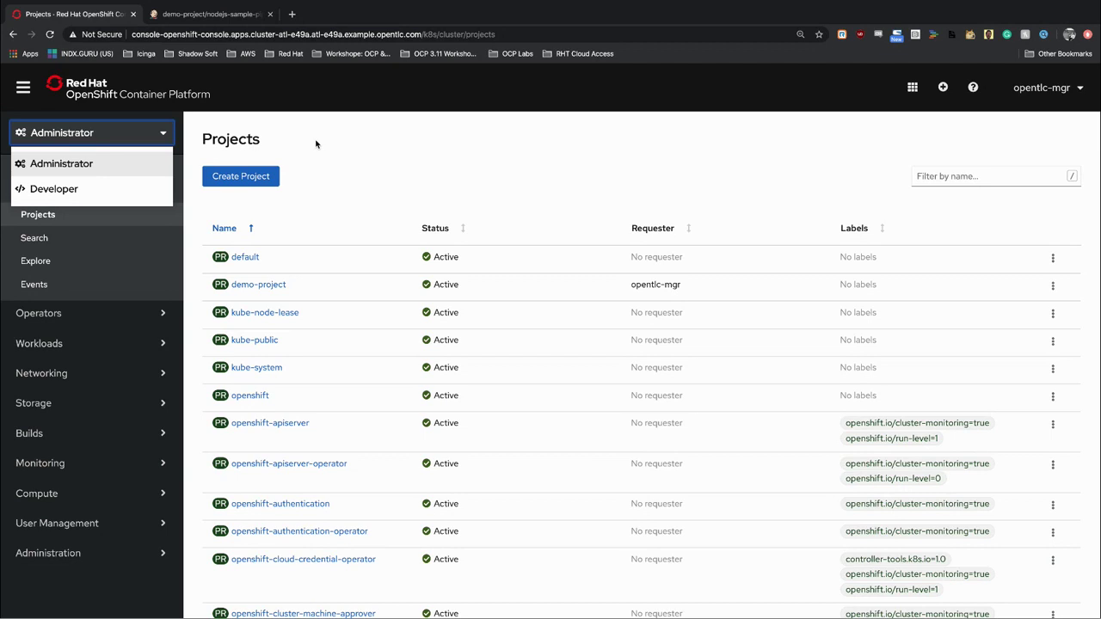
Open demo-project's dashboard, showing Active status with 7 pods, 4 services and 2 routes.
click(269, 286)
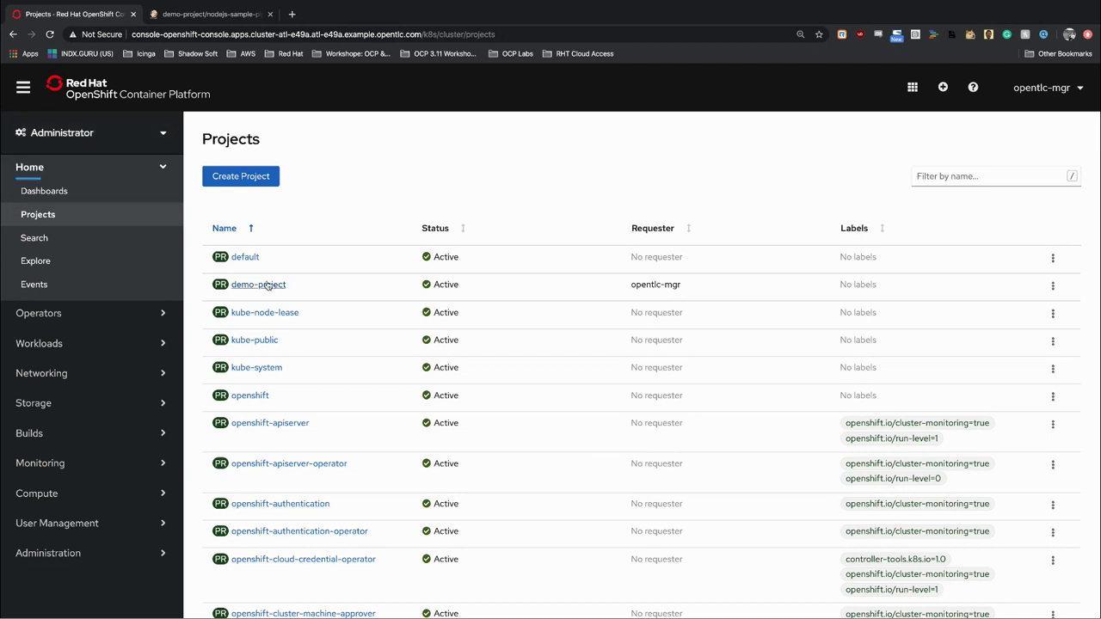
click(267, 286)
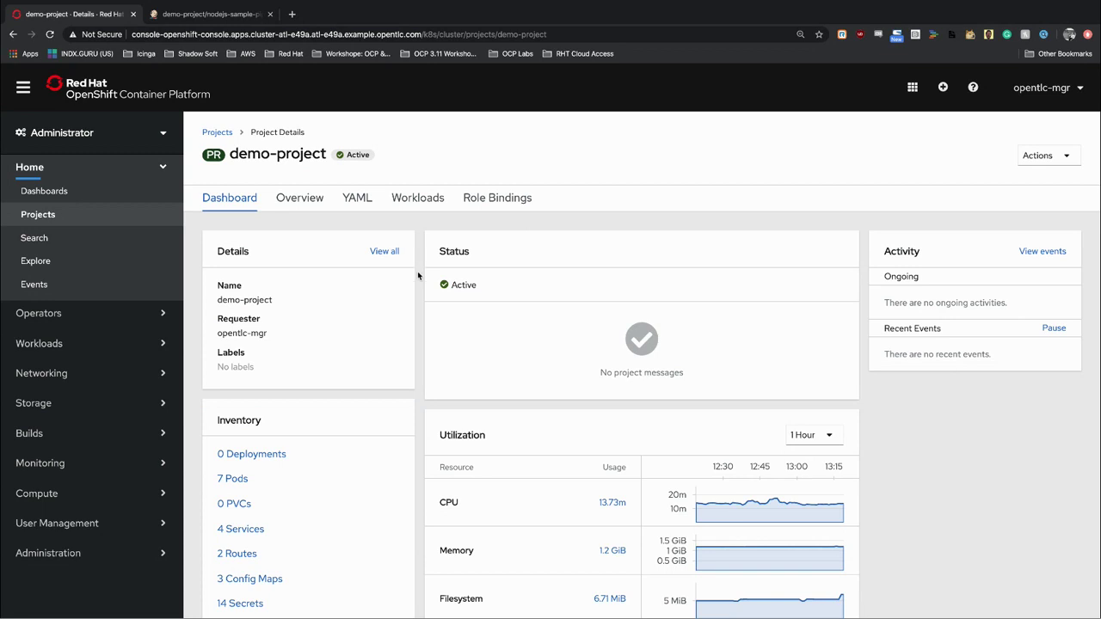
scroll(422, 304, down, 2)
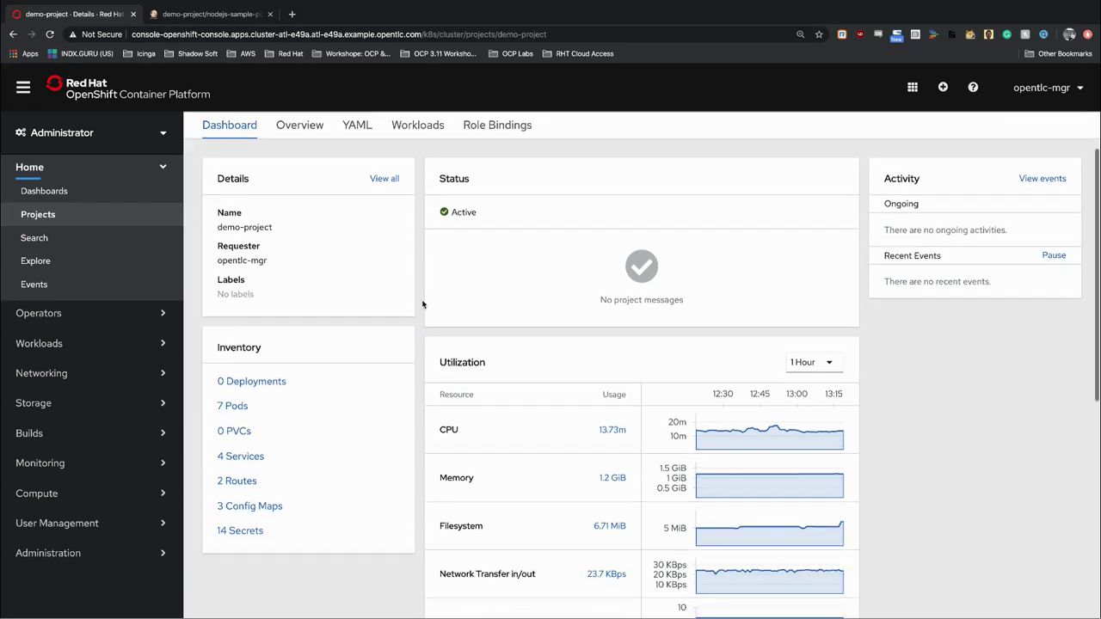
scroll(423, 304, down, 1)
scroll(423, 304, down, 5)
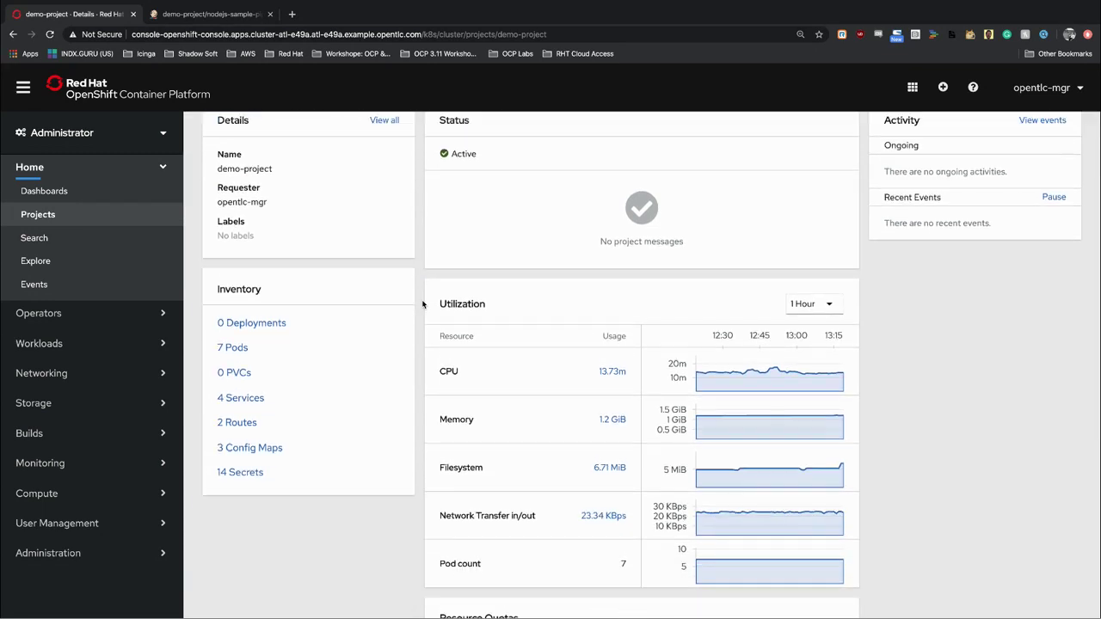
scroll(422, 304, down, 2)
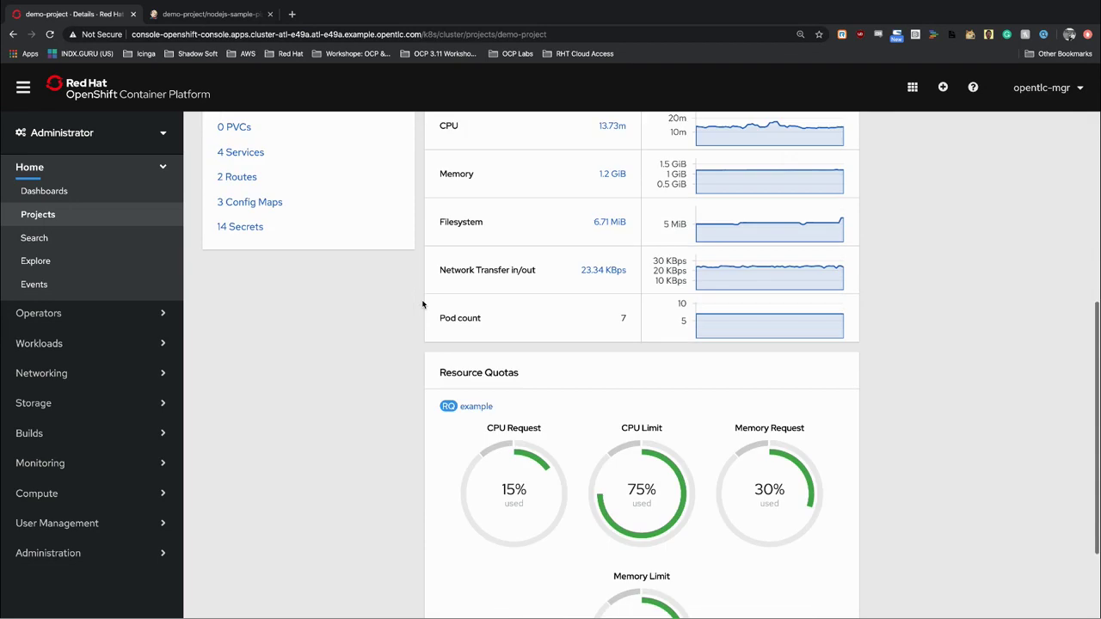
scroll(422, 305, up, 8)
scroll(422, 304, up, 1)
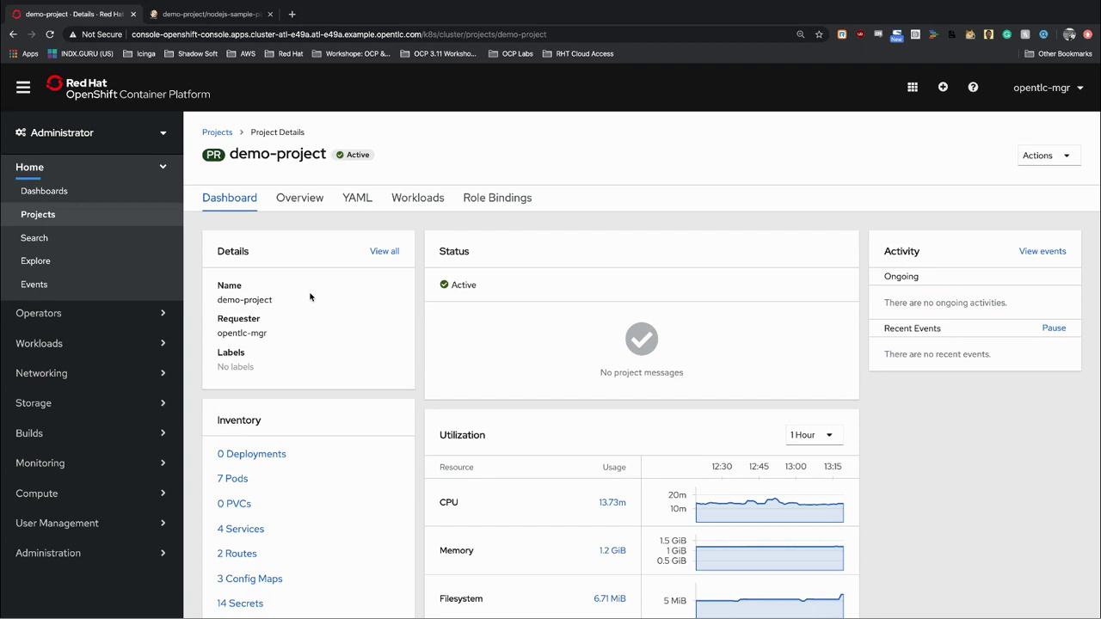
Review demo-project's usage and quota panels, then collapse the Home section.
scroll(322, 391, down, 2)
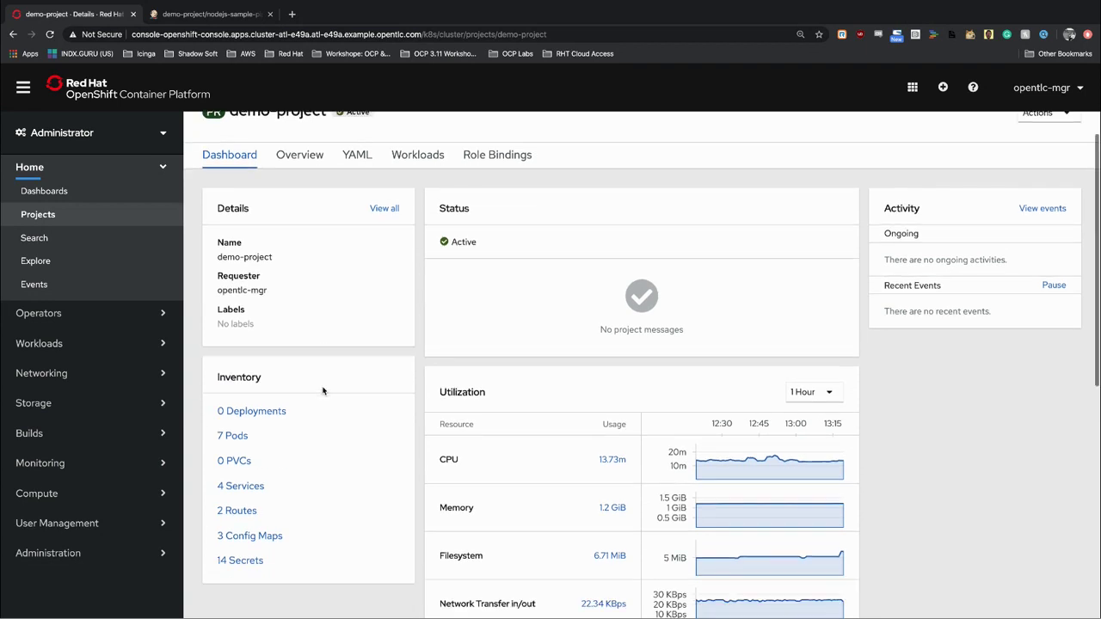
scroll(323, 392, down, 1)
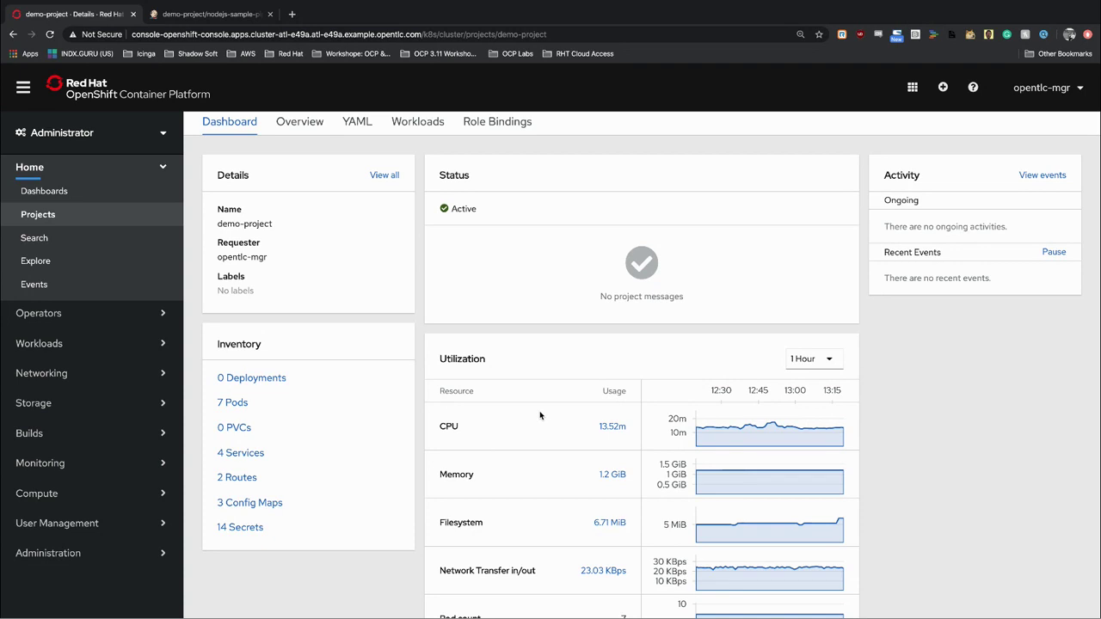
scroll(540, 415, down, 2)
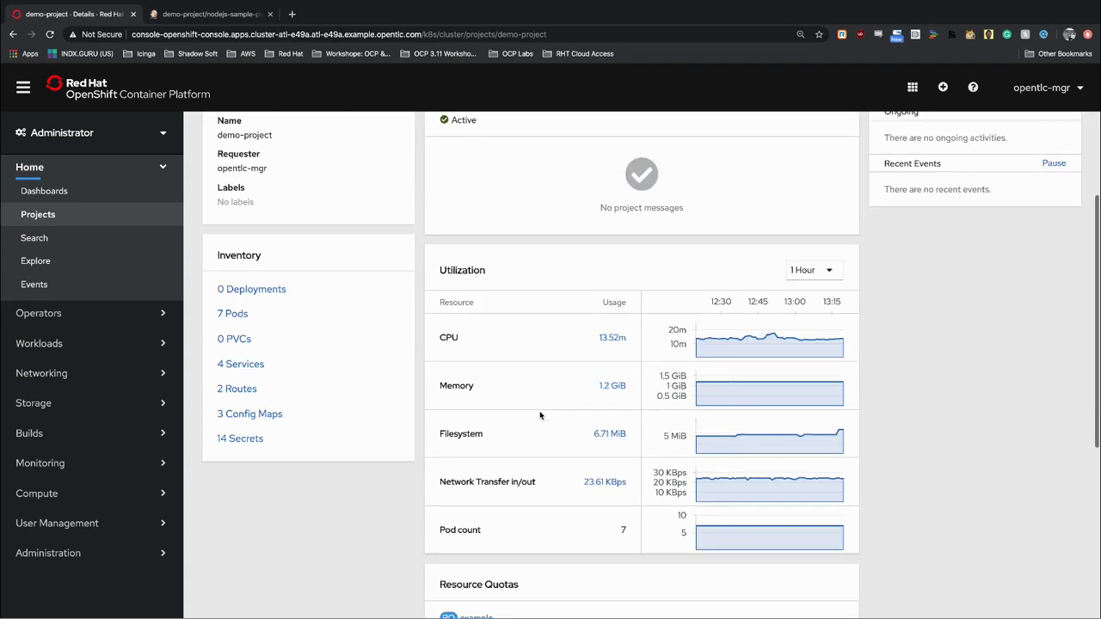
scroll(540, 415, down, 1)
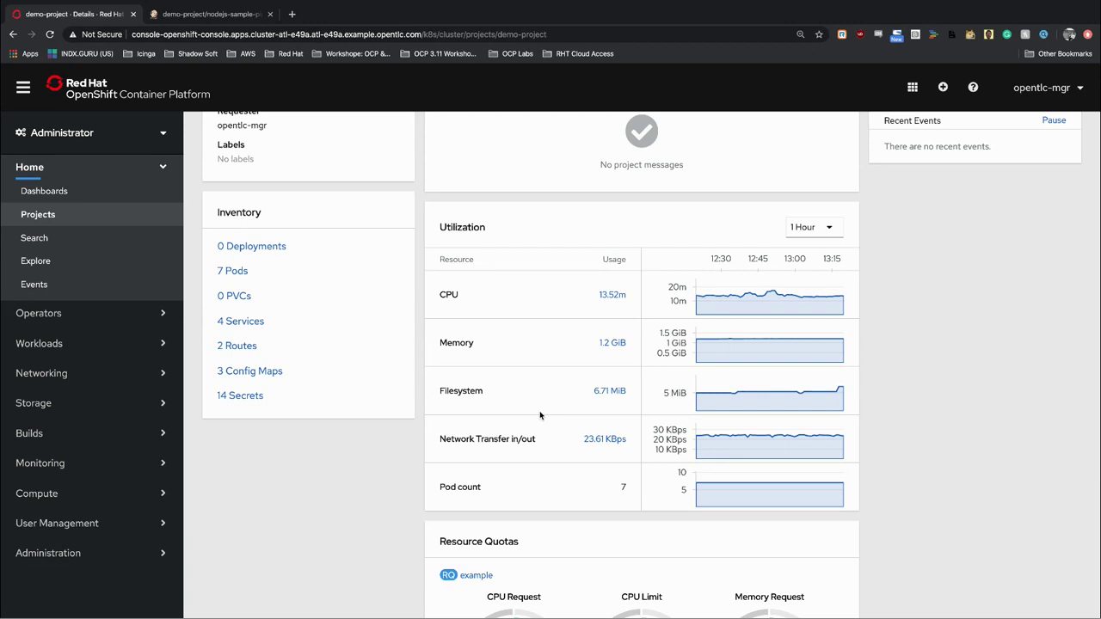
scroll(540, 416, up, 1)
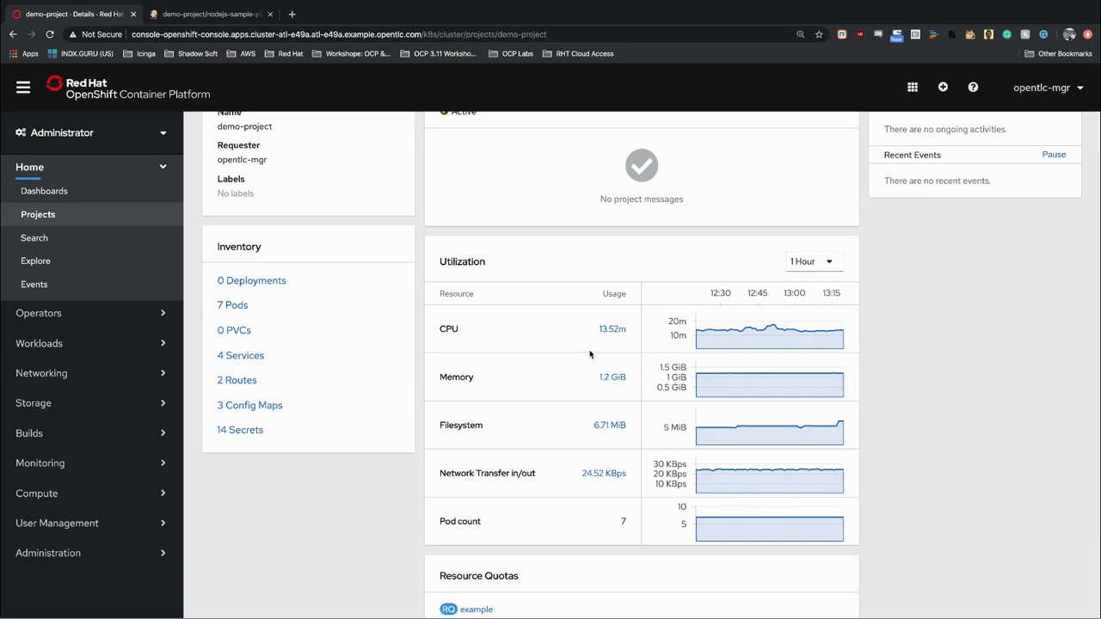
scroll(590, 353, down, 5)
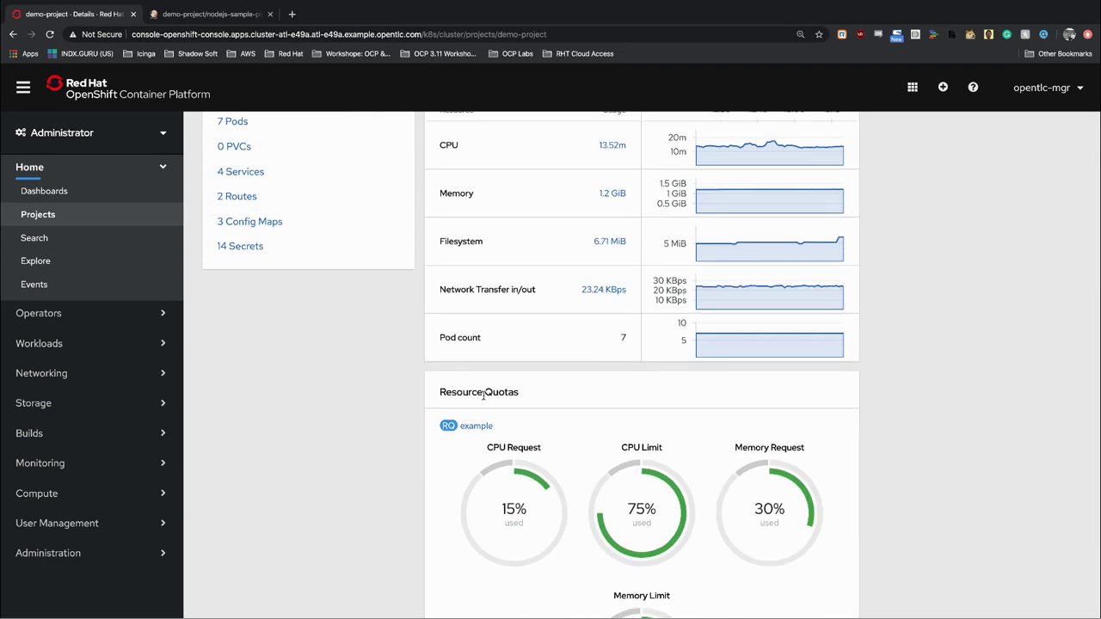
scroll(483, 404, down, 3)
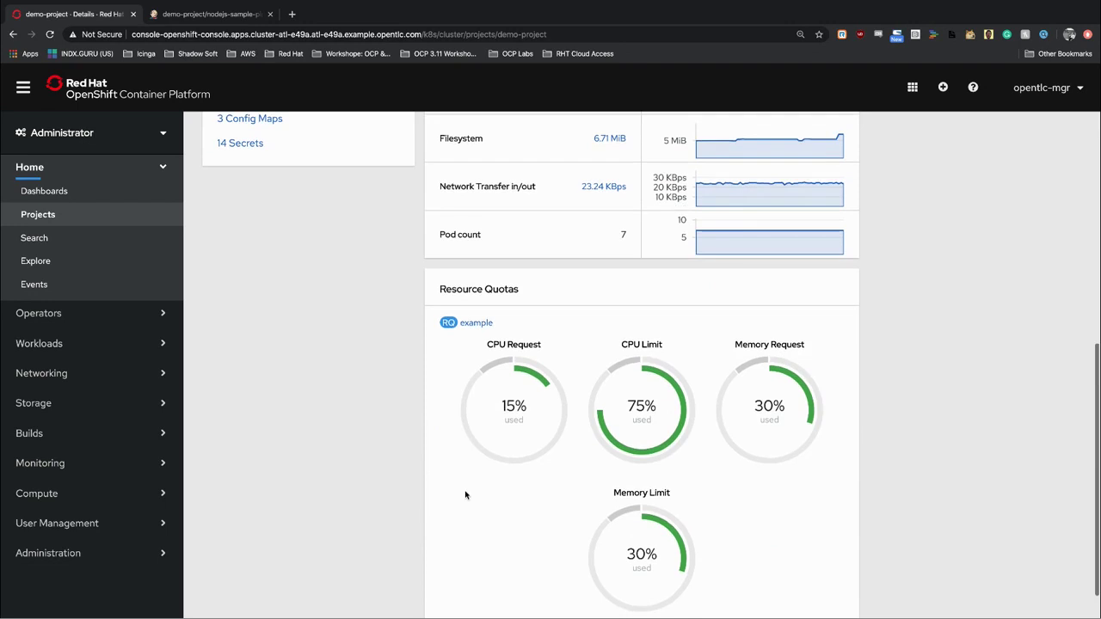
scroll(466, 493, down, 1)
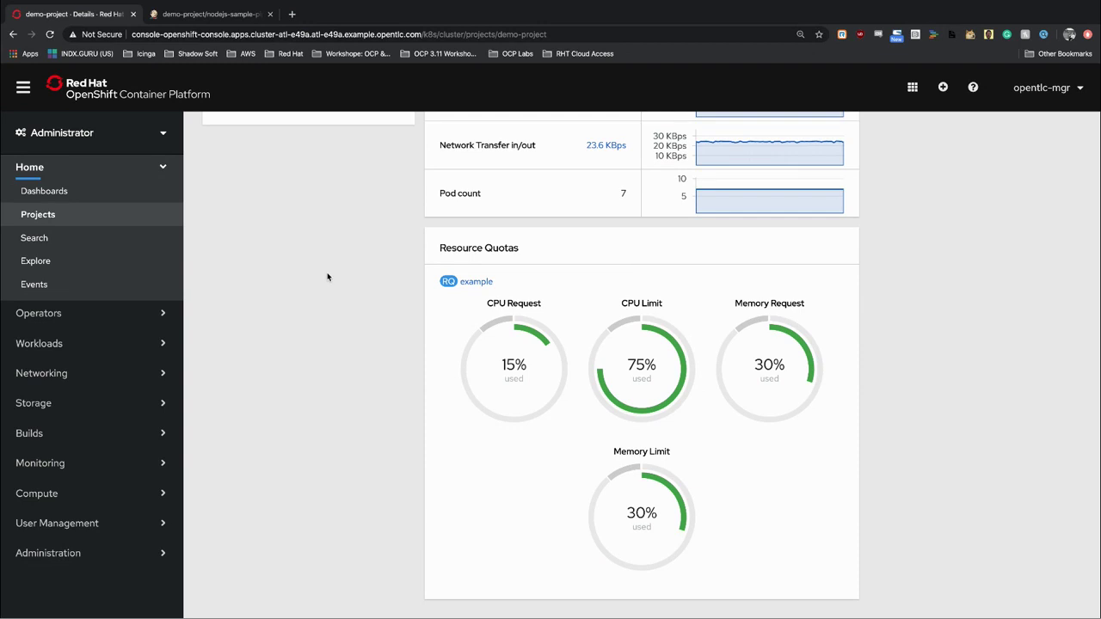
scroll(326, 277, up, 1)
scroll(327, 277, up, 10)
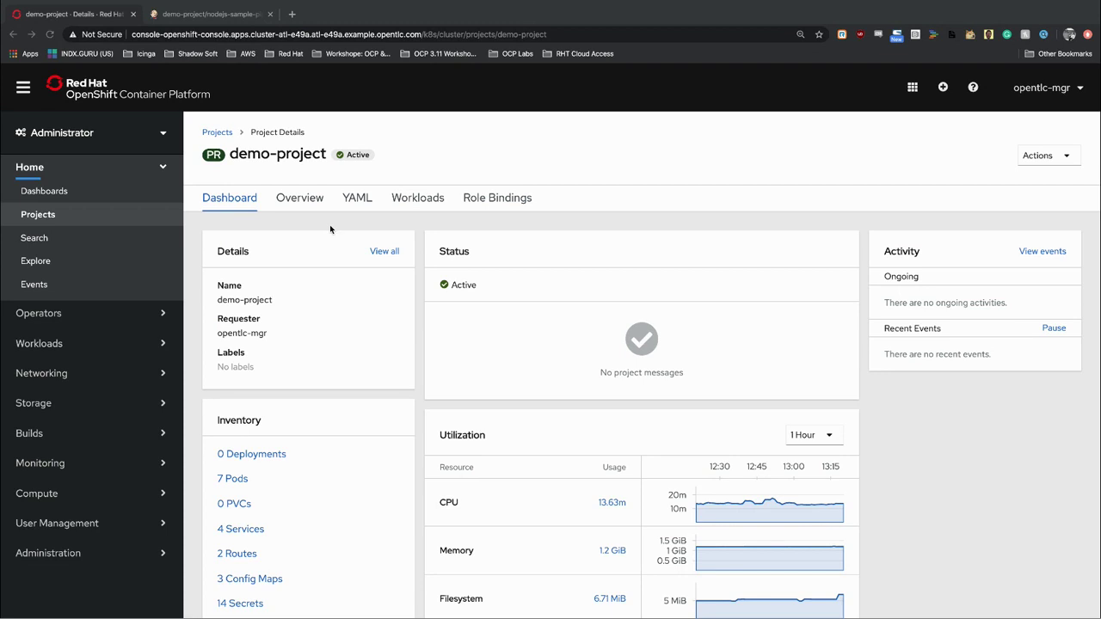
click(142, 172)
click(162, 170)
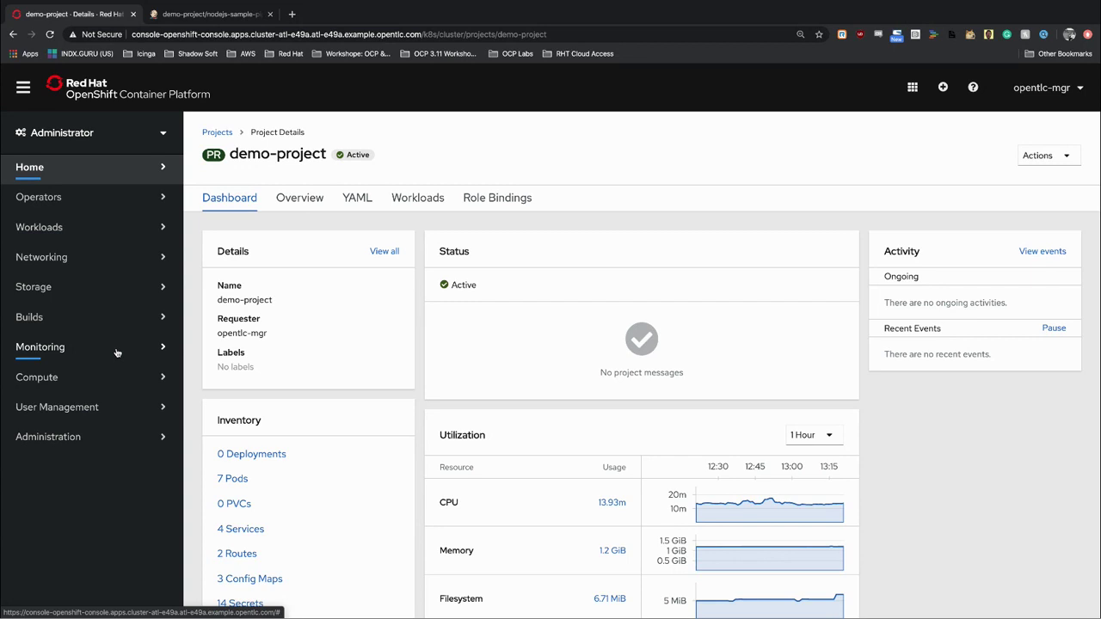
Open Monitoring > Metrics and browse the list of available metric names.
click(117, 352)
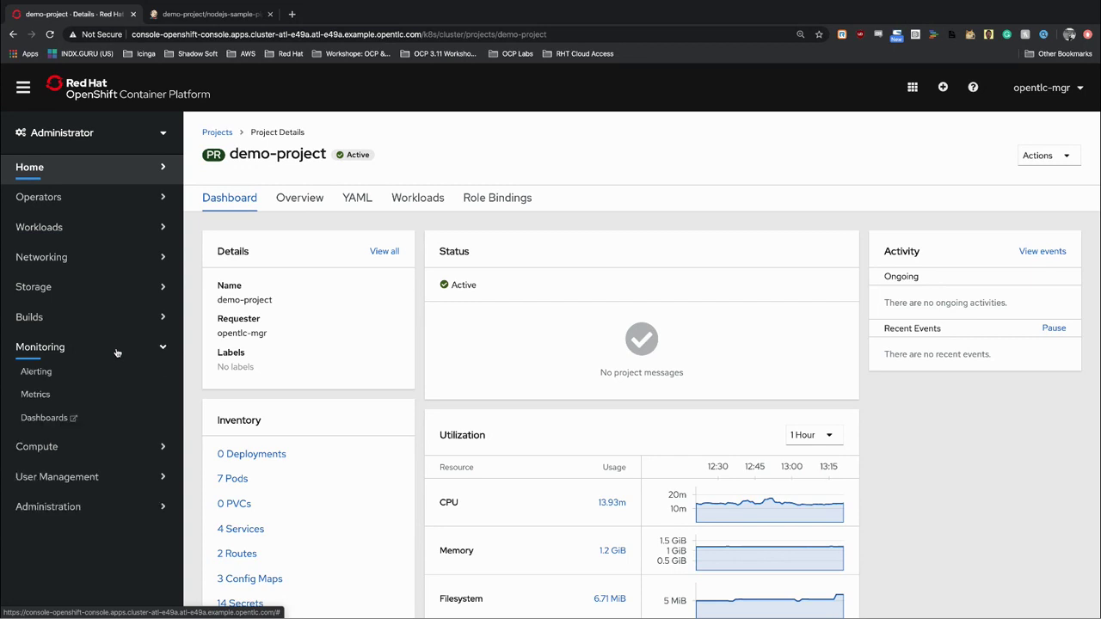
click(36, 395)
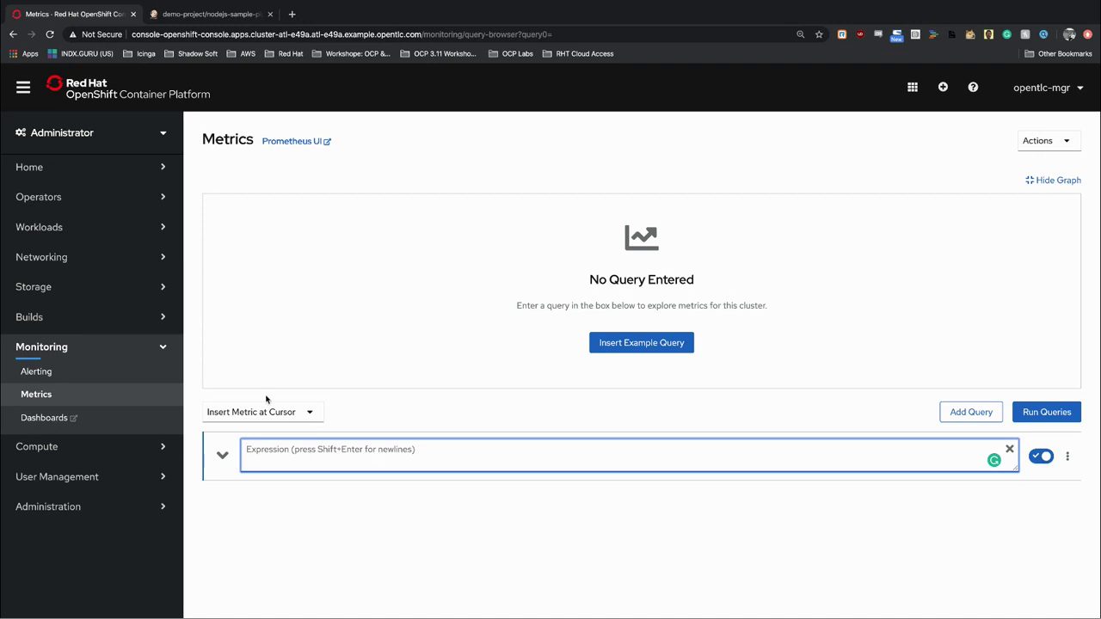
click(307, 414)
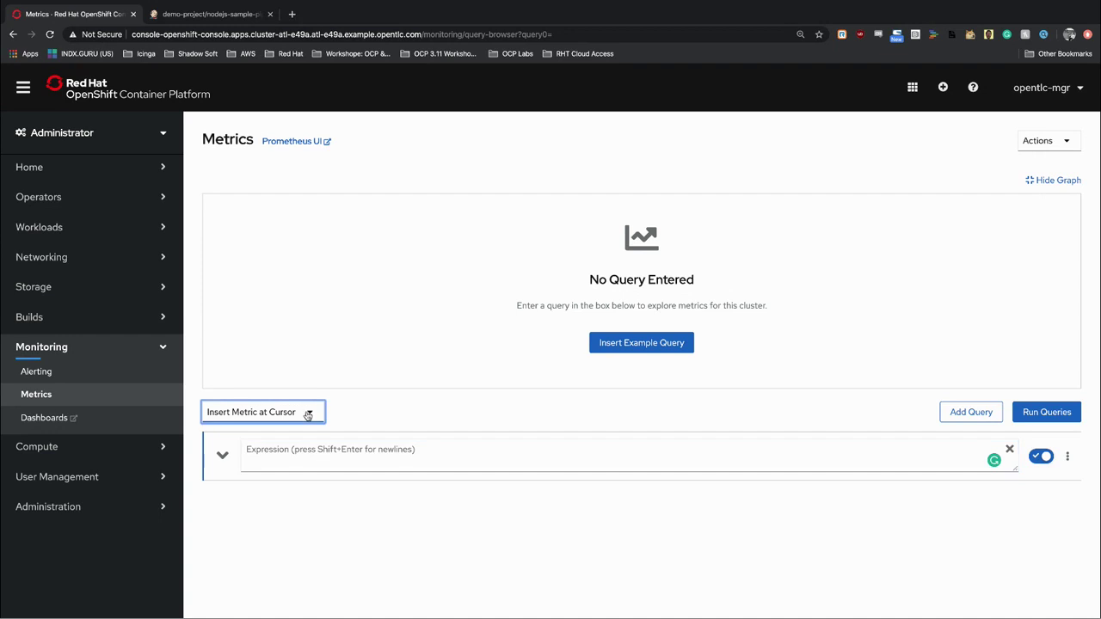
scroll(336, 505, down, 5)
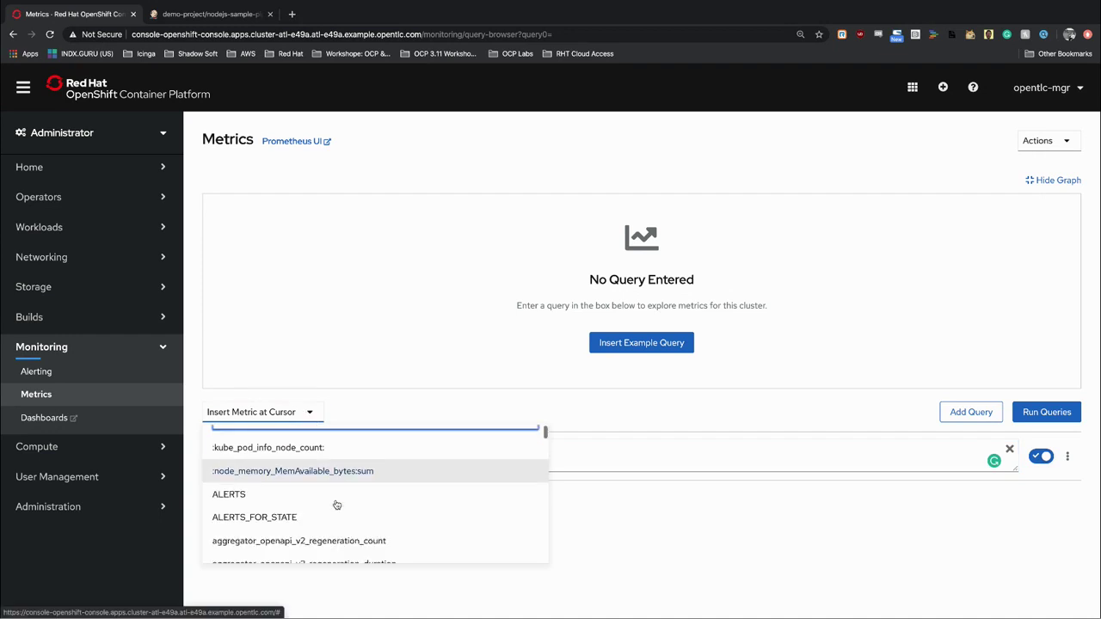
scroll(336, 506, down, 5)
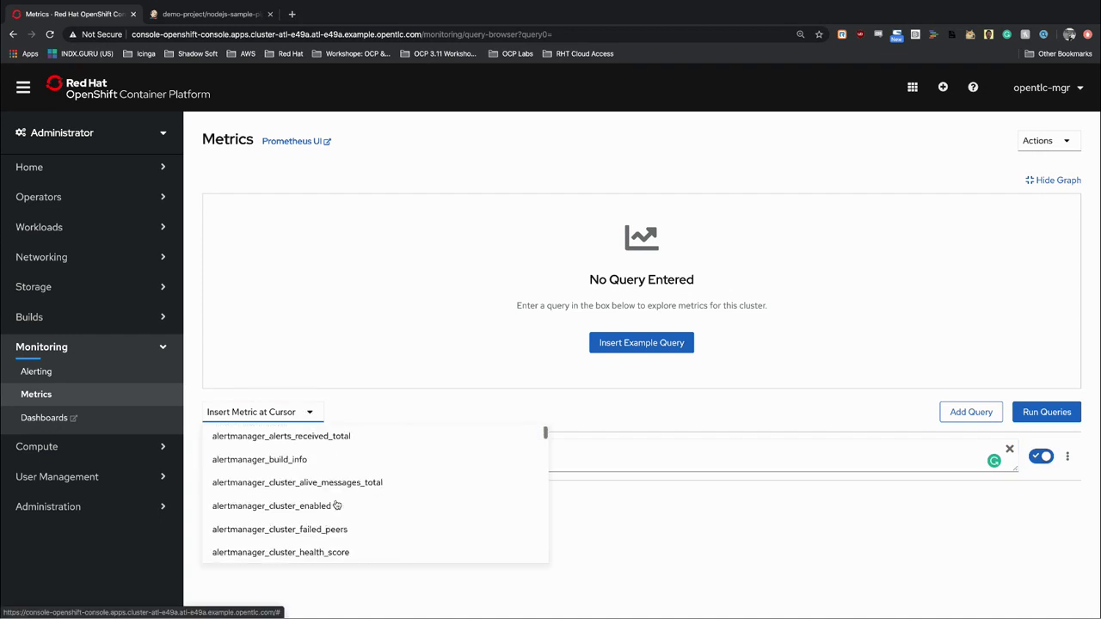
scroll(336, 506, down, 5)
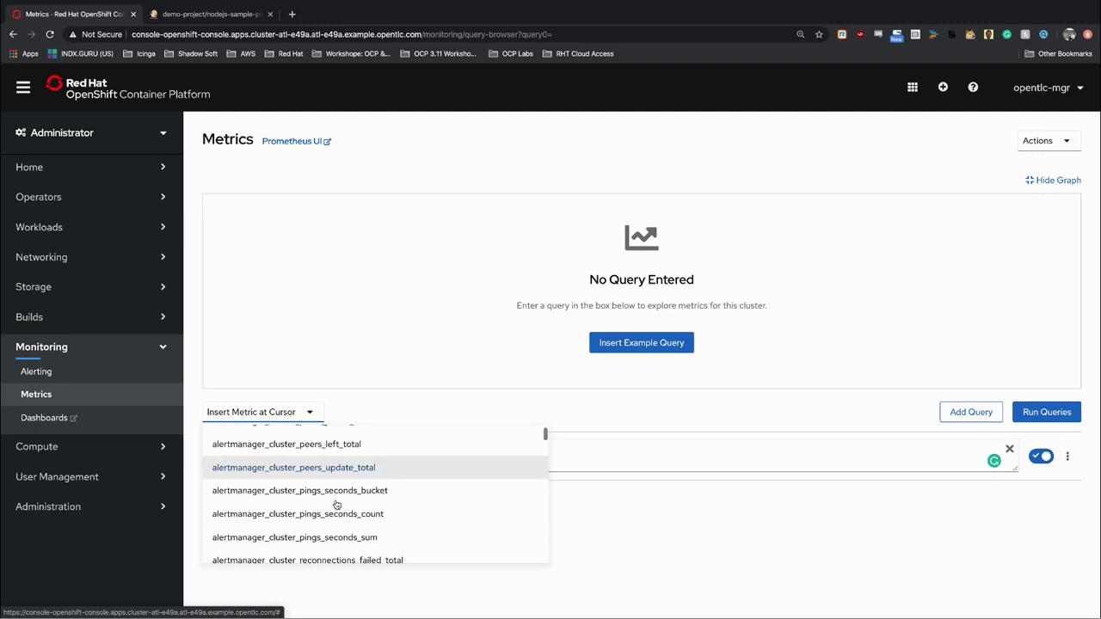
scroll(335, 506, down, 5)
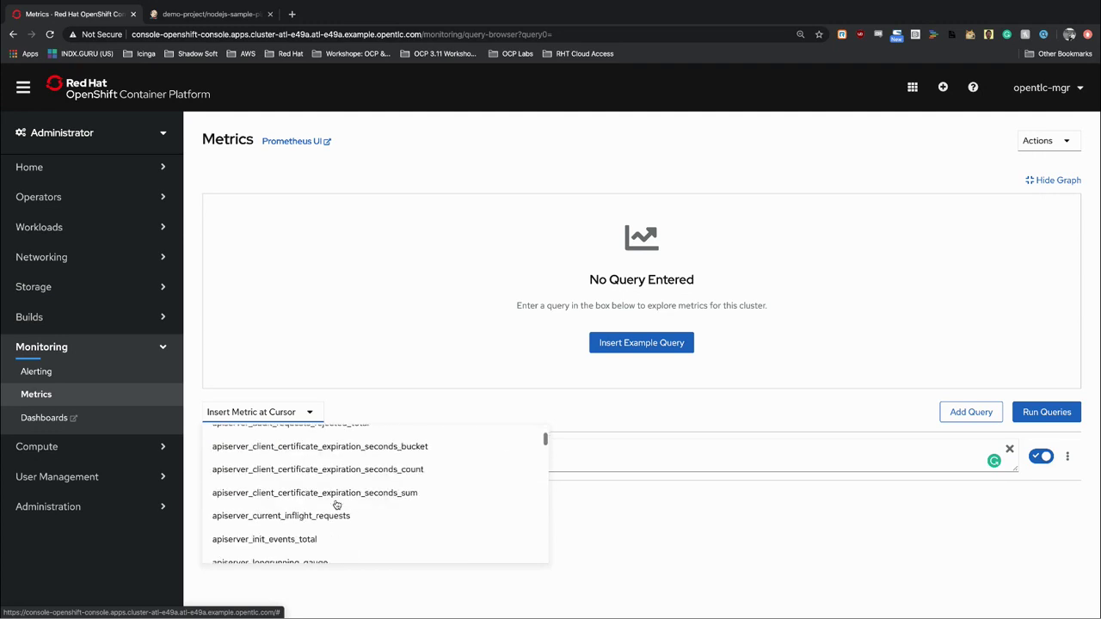
scroll(335, 506, up, 3)
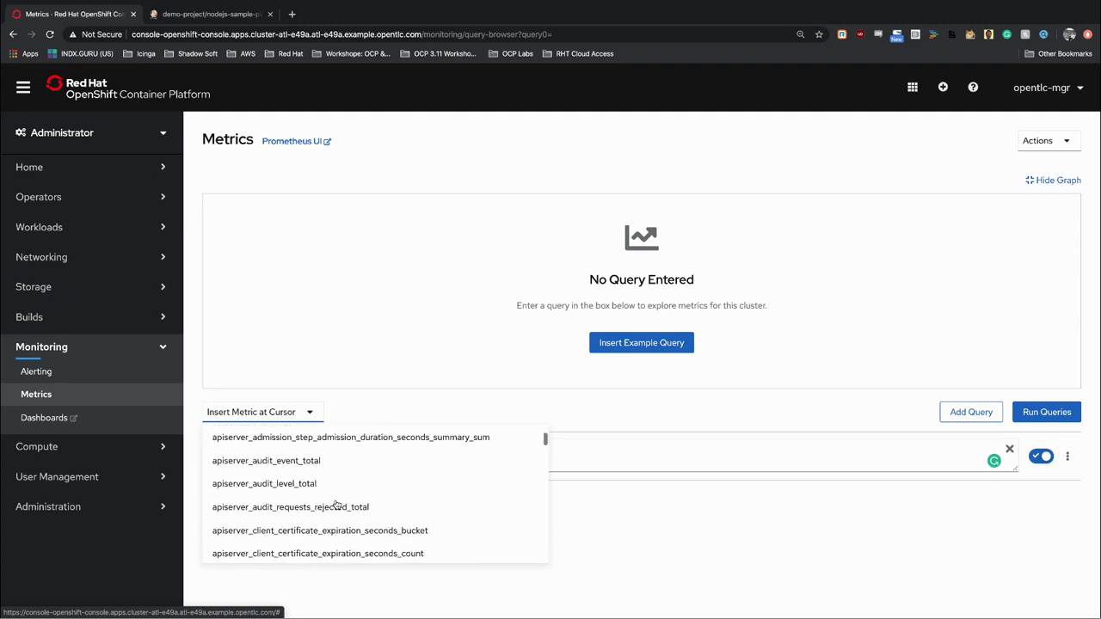
scroll(335, 505, down, 7)
scroll(336, 505, down, 10)
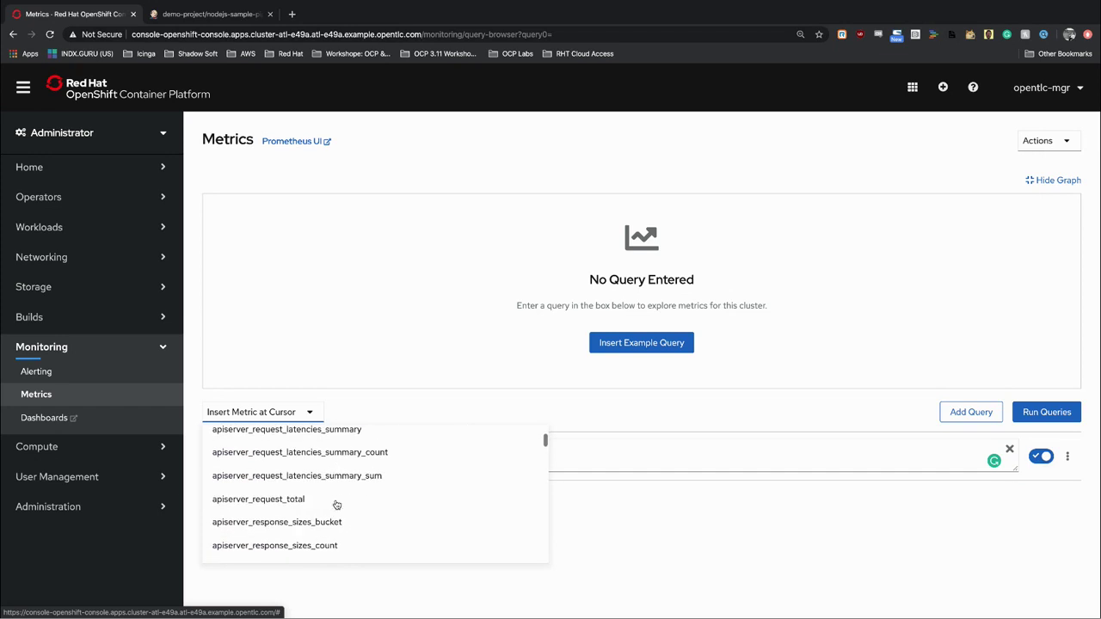
scroll(337, 504, down, 10)
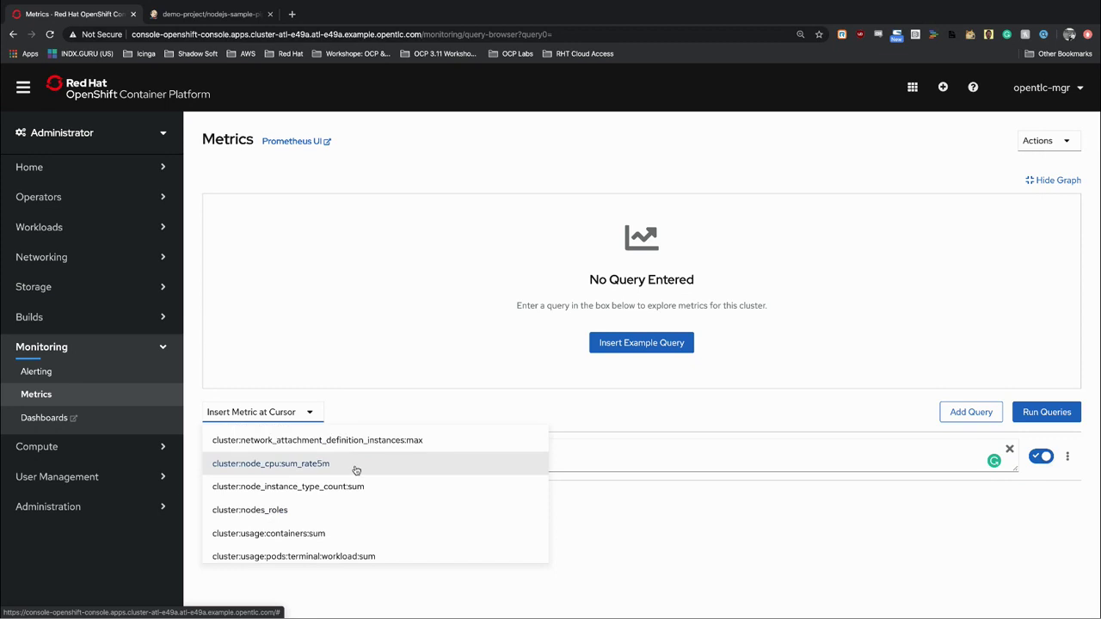
Graph the cluster:node_cpu:sum_rate5m query, currently valued around 2.77.
click(352, 468)
triple_click(353, 468)
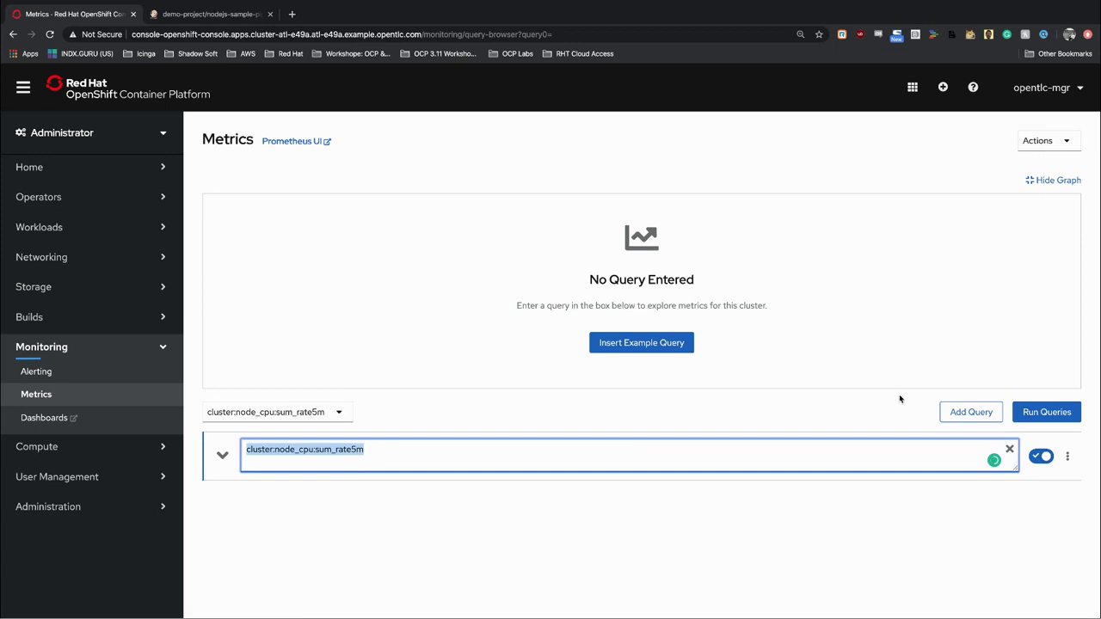
click(1047, 412)
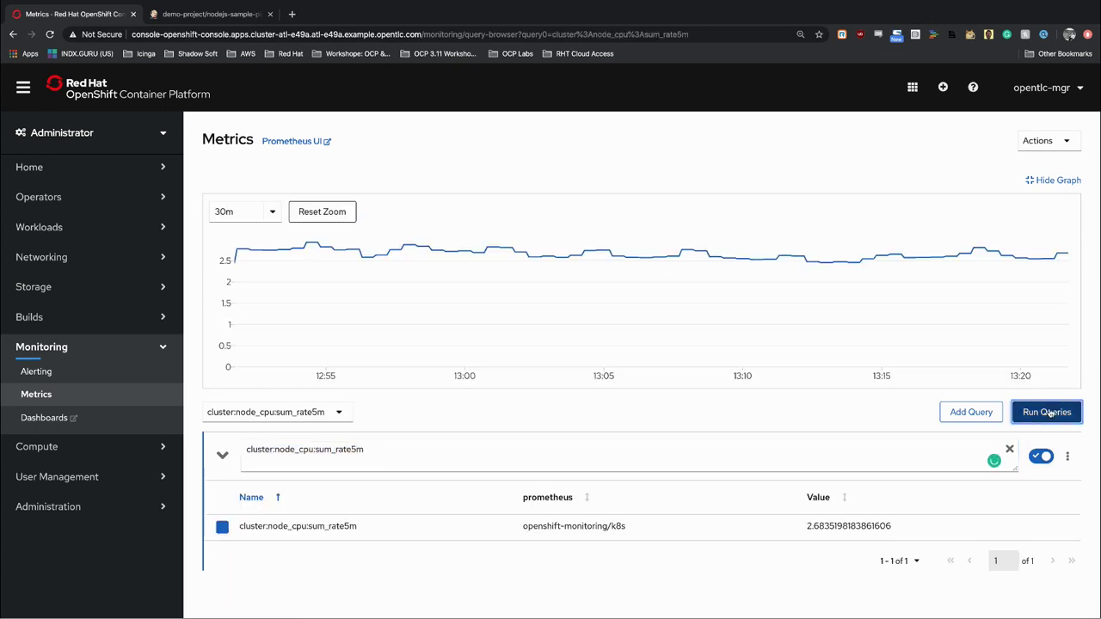
mouse_move(431, 269)
Open Monitoring > Dashboards and proceed past Grafana's certificate warning.
click(87, 422)
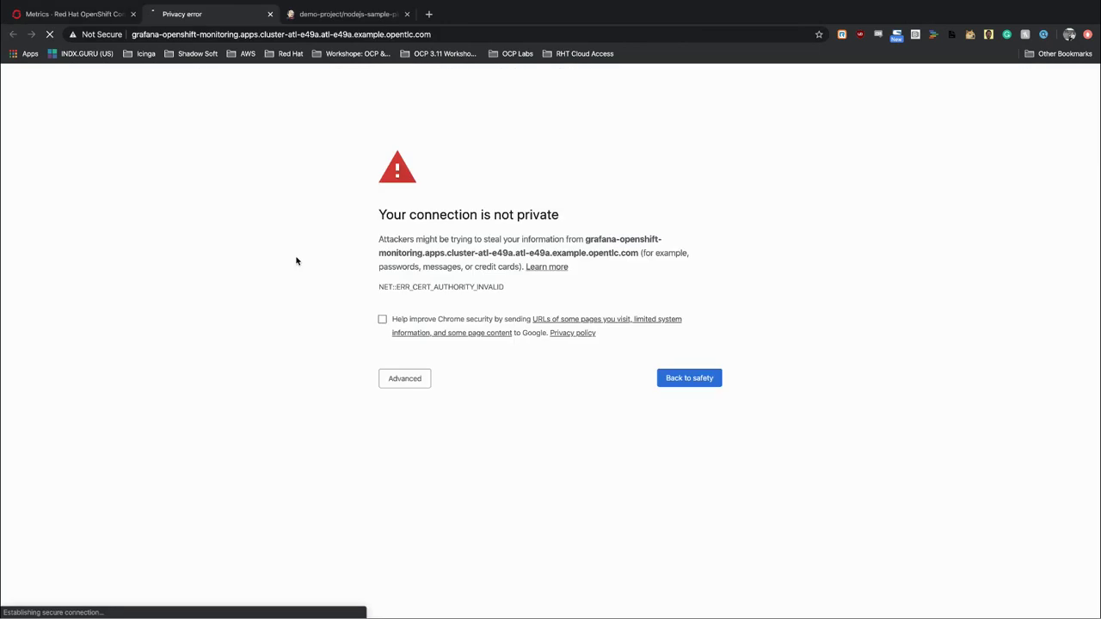
click(424, 387)
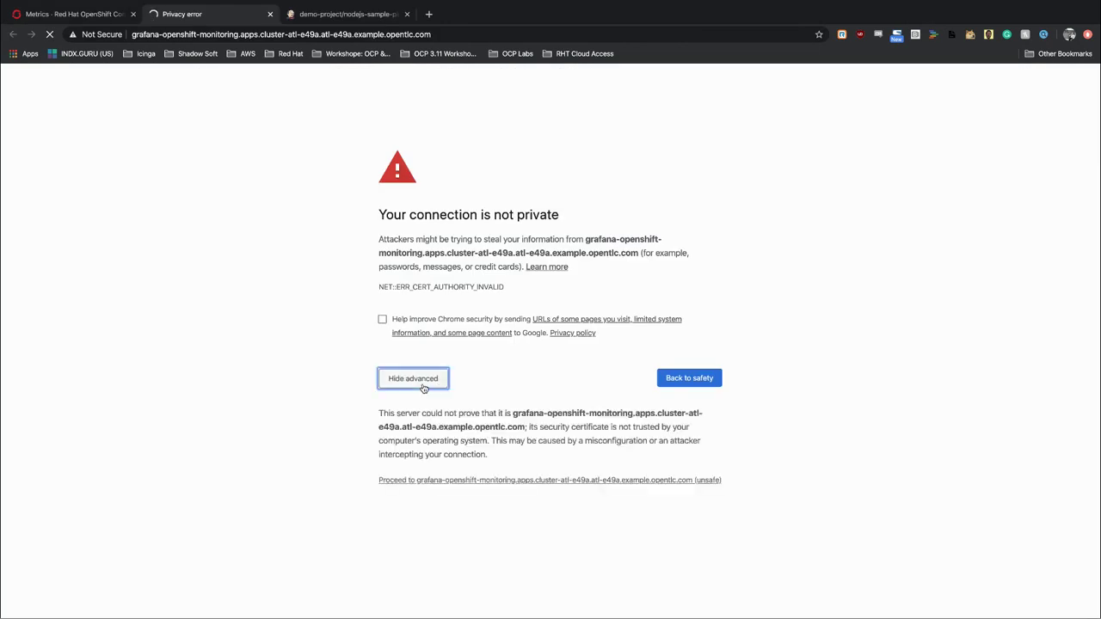
click(430, 482)
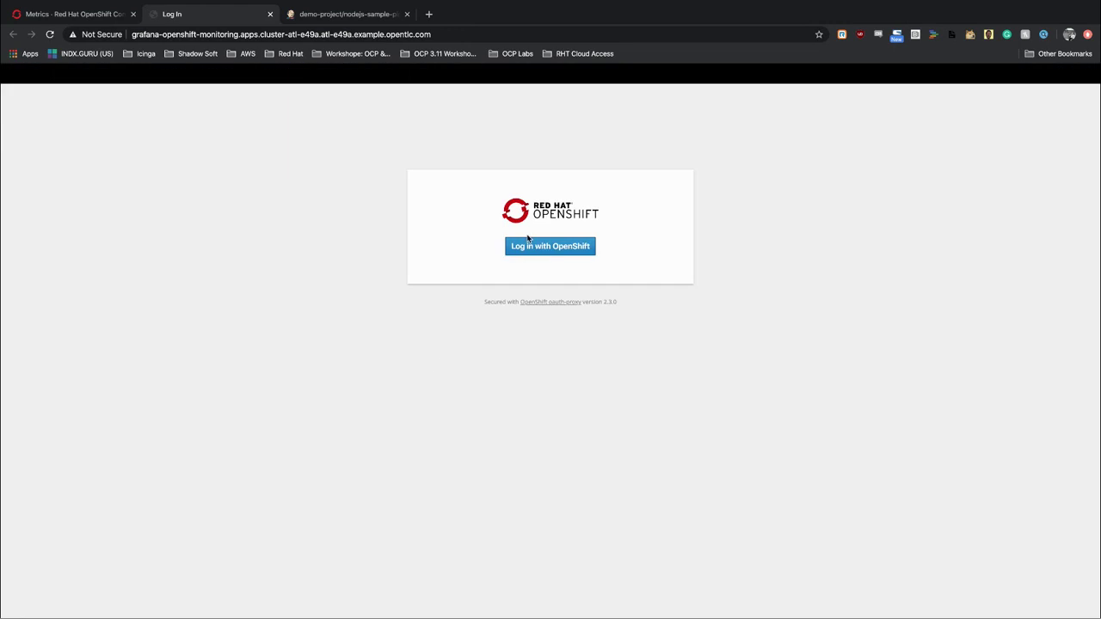
Log in with OpenShift using the saved username and the account password.
click(515, 254)
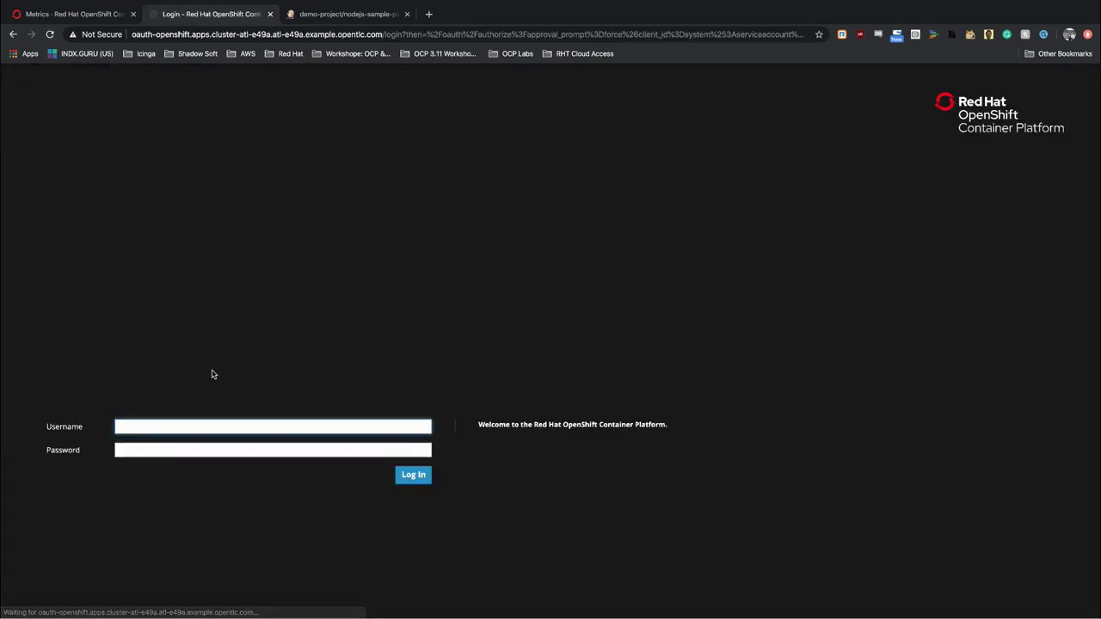
click(225, 421)
text(opentlc-mgr)
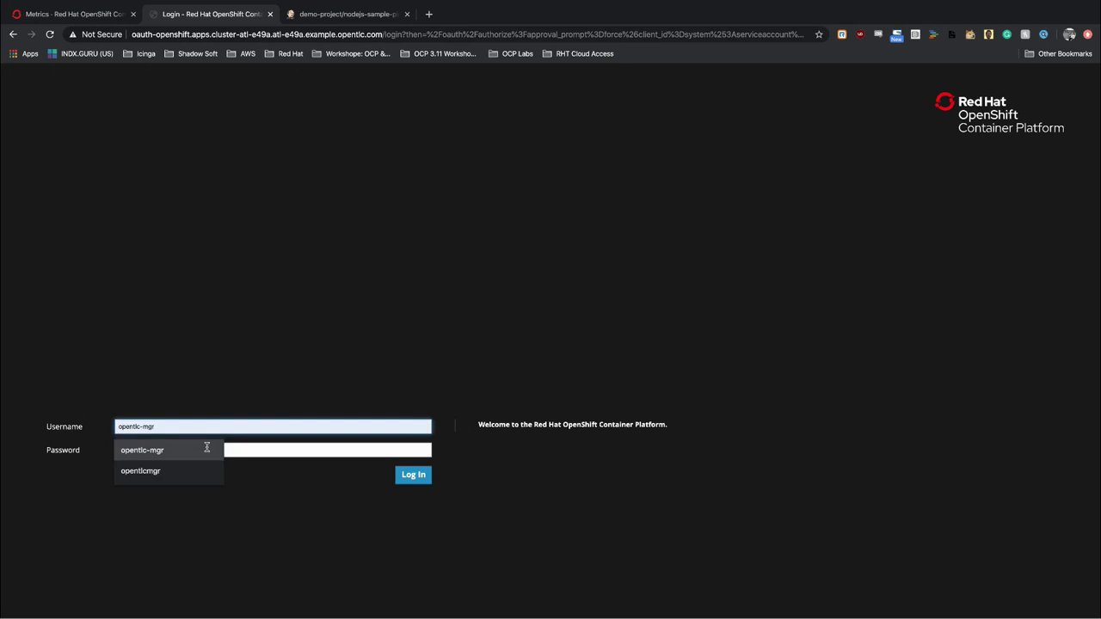
click(204, 448)
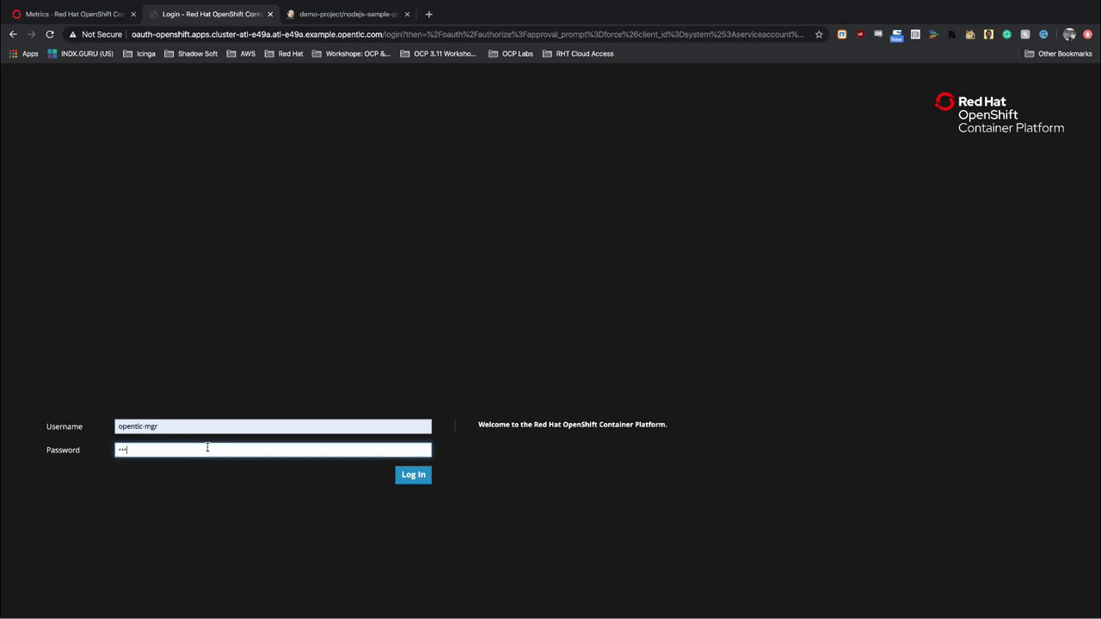
text(r3dh4t1!)
key(Return)
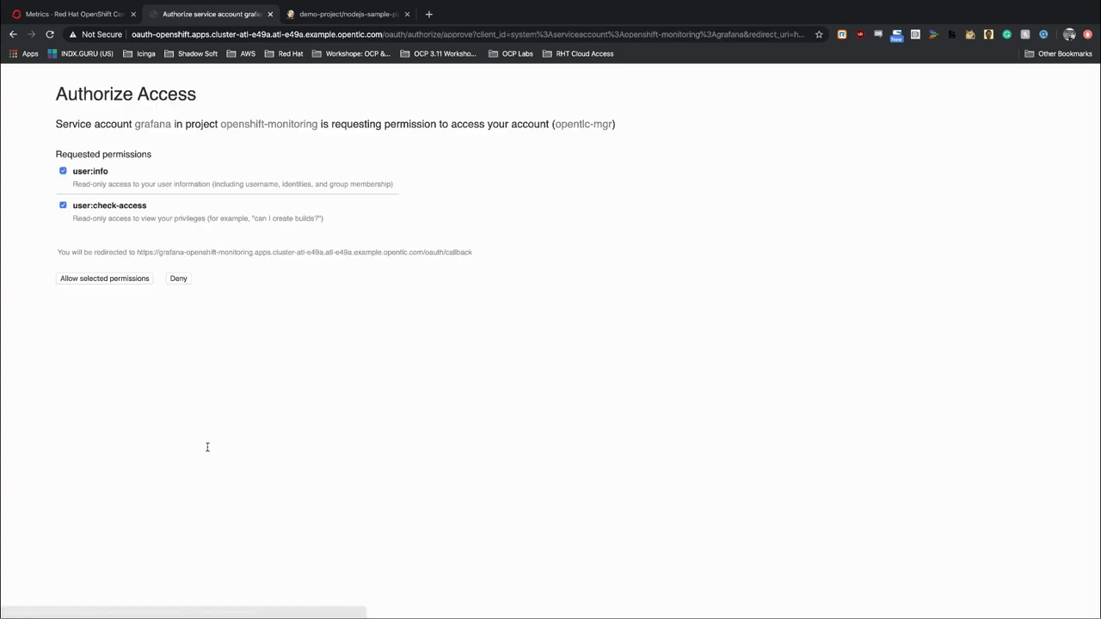
Allow the user:info and user:check-access permissions to reach Grafana's Home Dashboard.
click(110, 282)
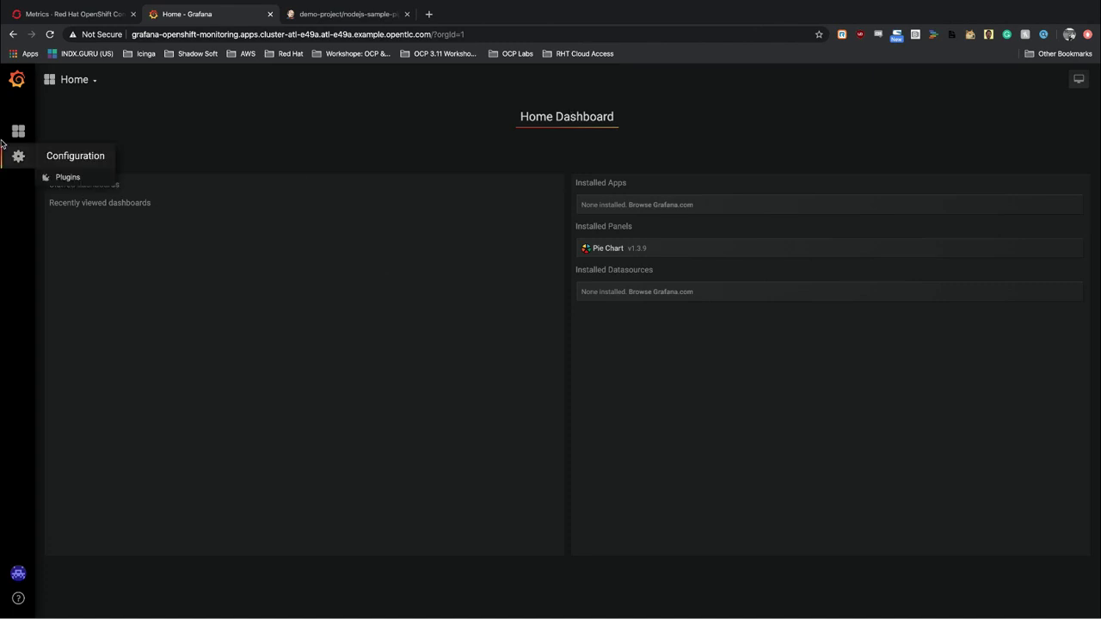
mouse_move(17, 137)
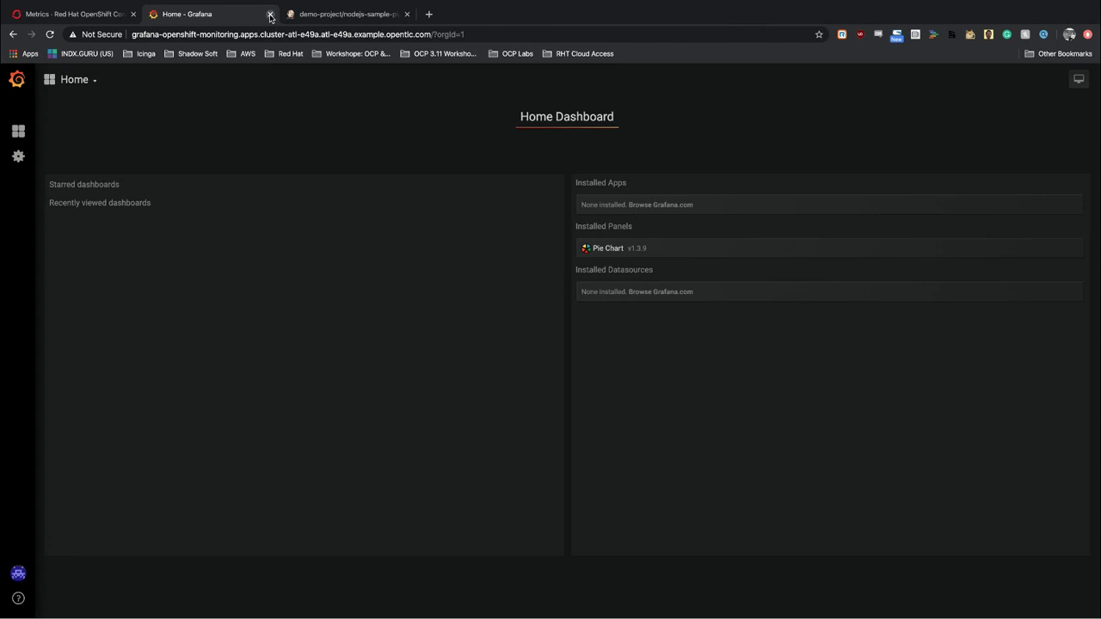
Close the Grafana tab to return to the metrics graph and collapse the Monitoring section.
click(270, 15)
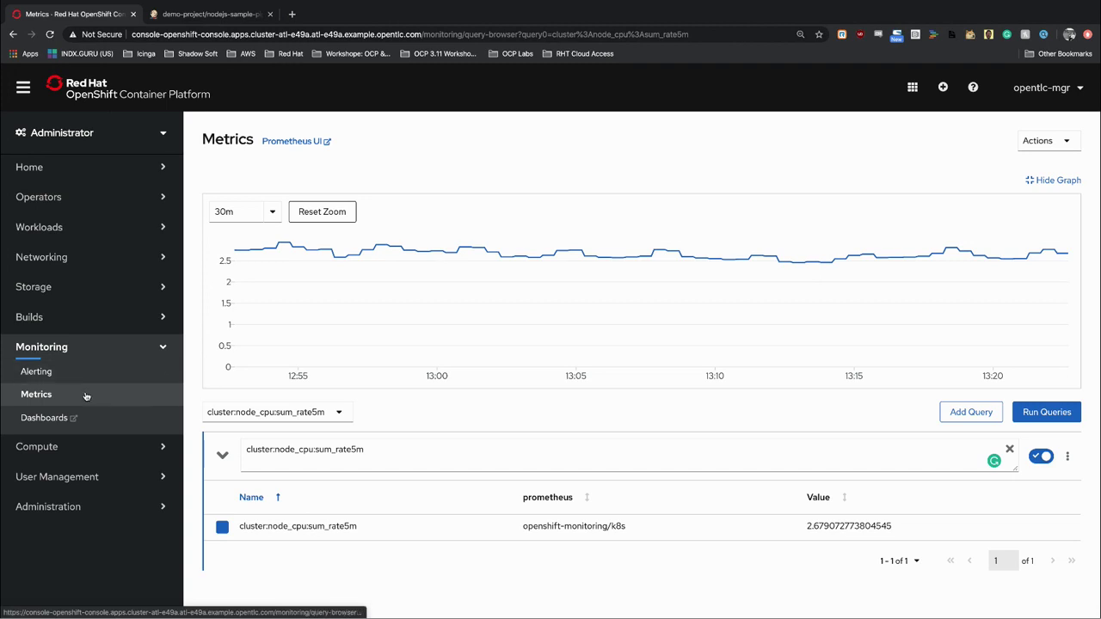
click(161, 349)
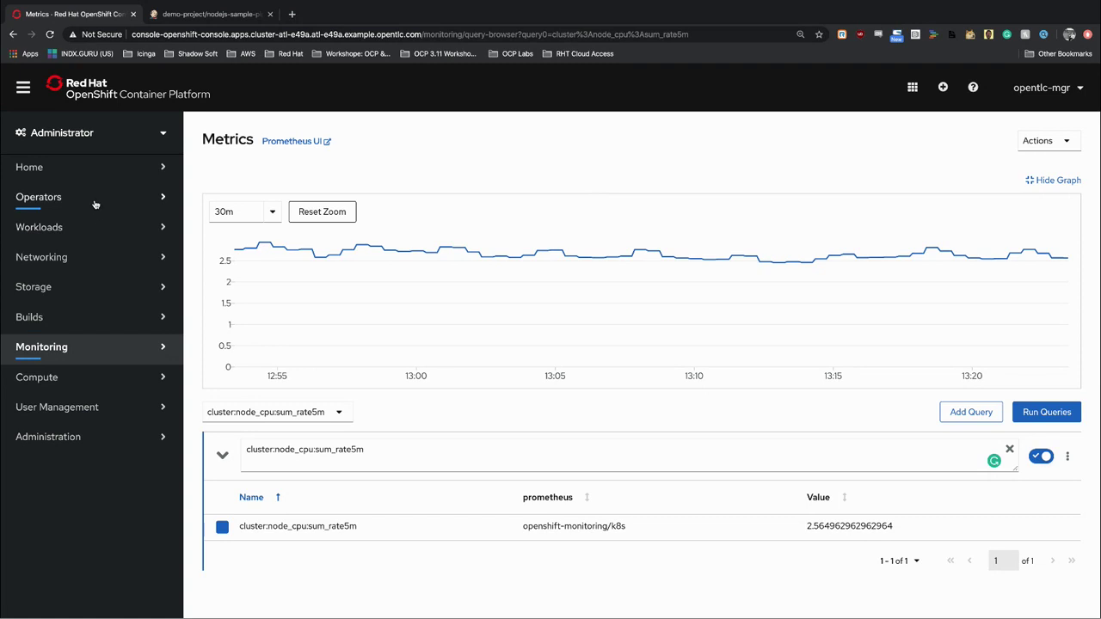
Open demo-project via Home > Projects and review its 13.8m CPU and 1.2 GiB memory usage.
click(70, 166)
click(38, 215)
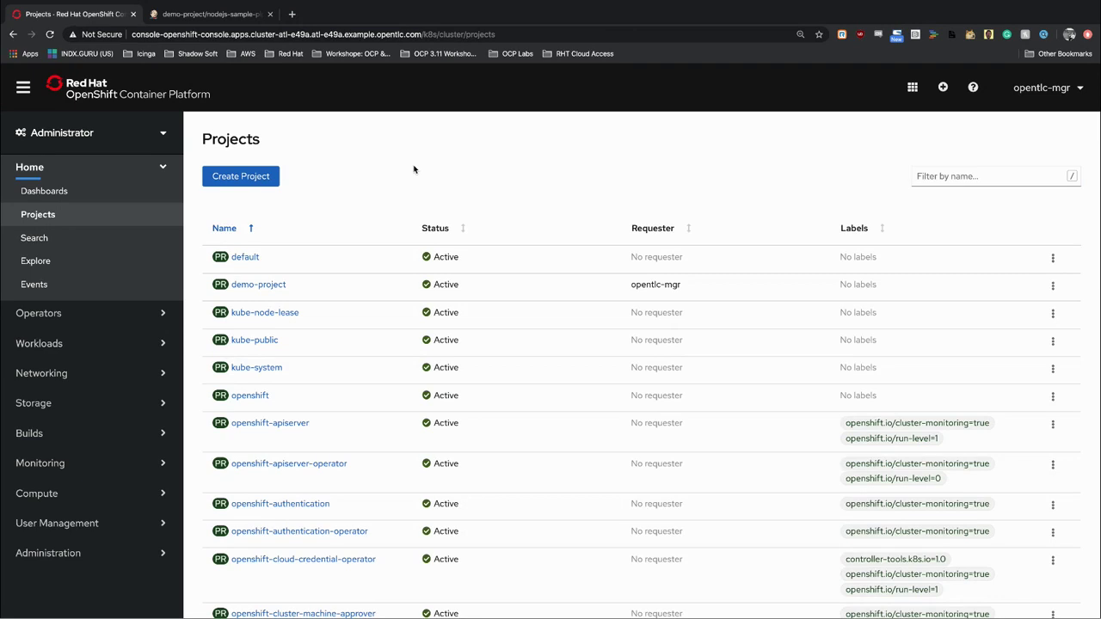
click(258, 284)
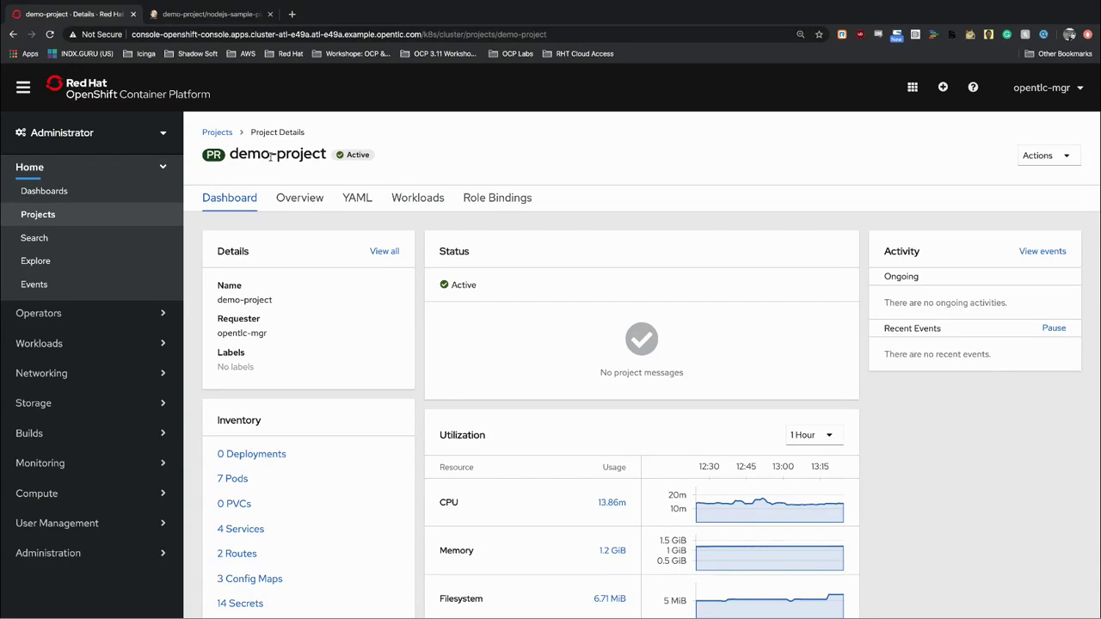
scroll(434, 218, down, 2)
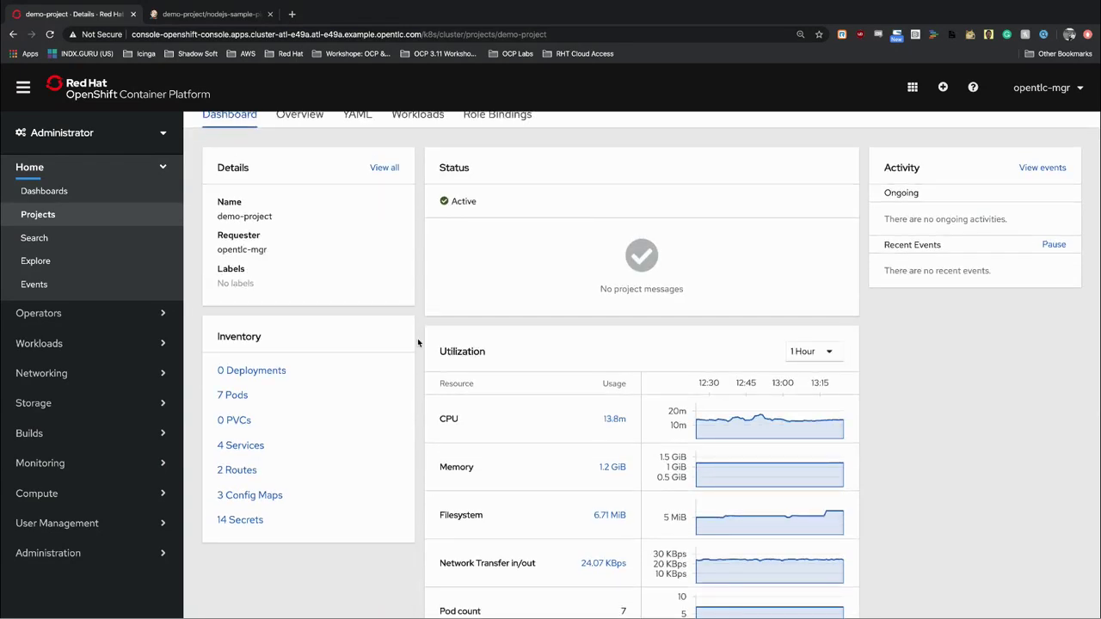
scroll(418, 343, down, 3)
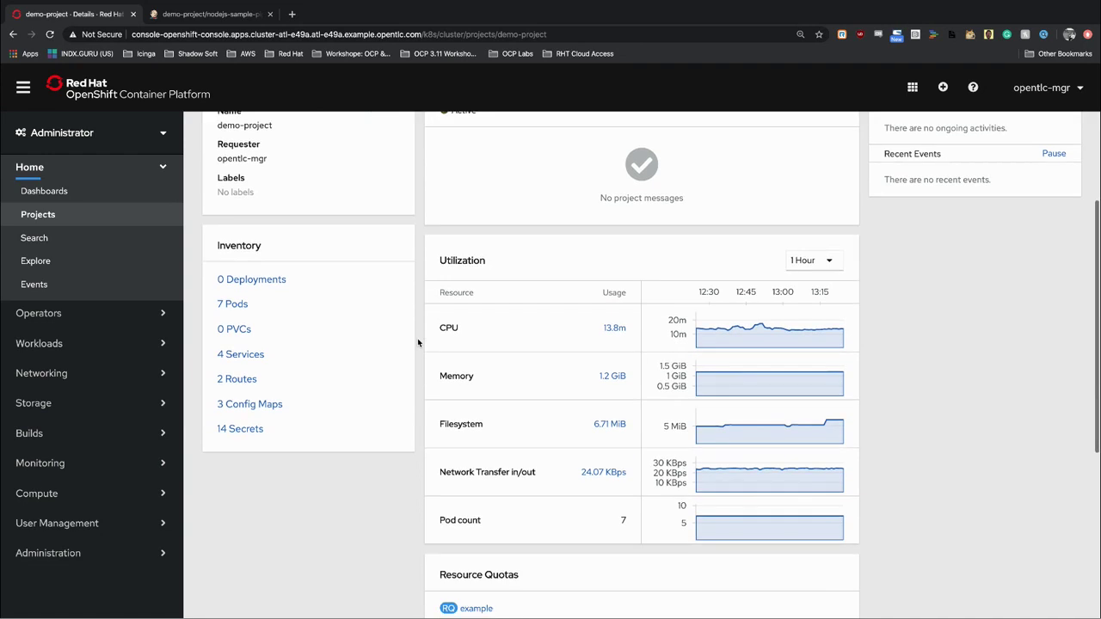
scroll(418, 343, up, 5)
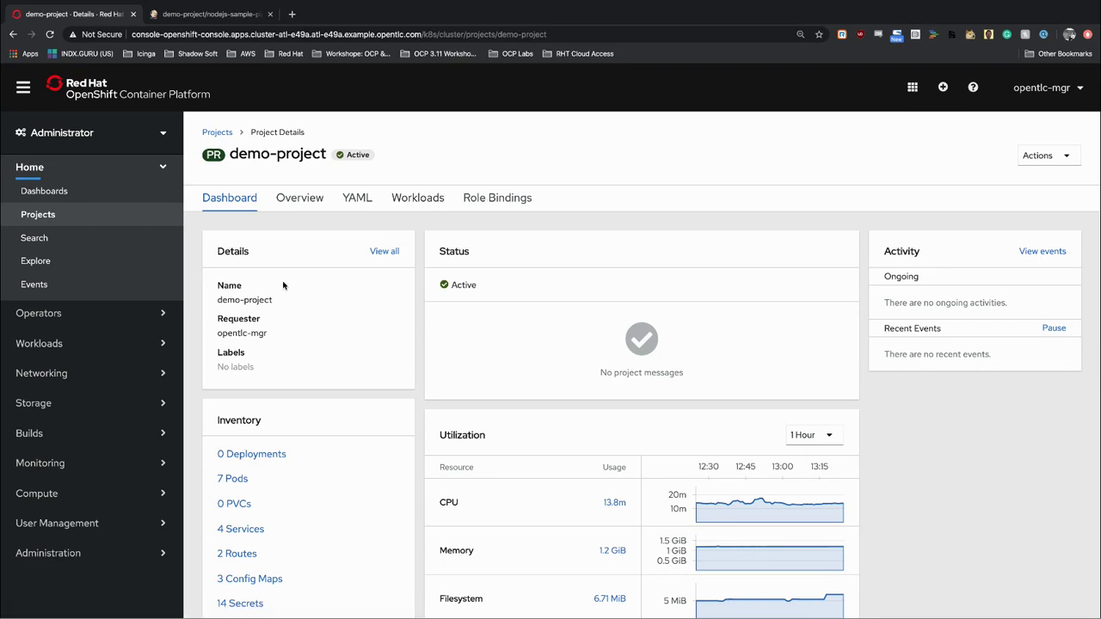
Collapse Home and open User Management > Roles, listing cluster-wide roles like admin and basic-user.
click(168, 167)
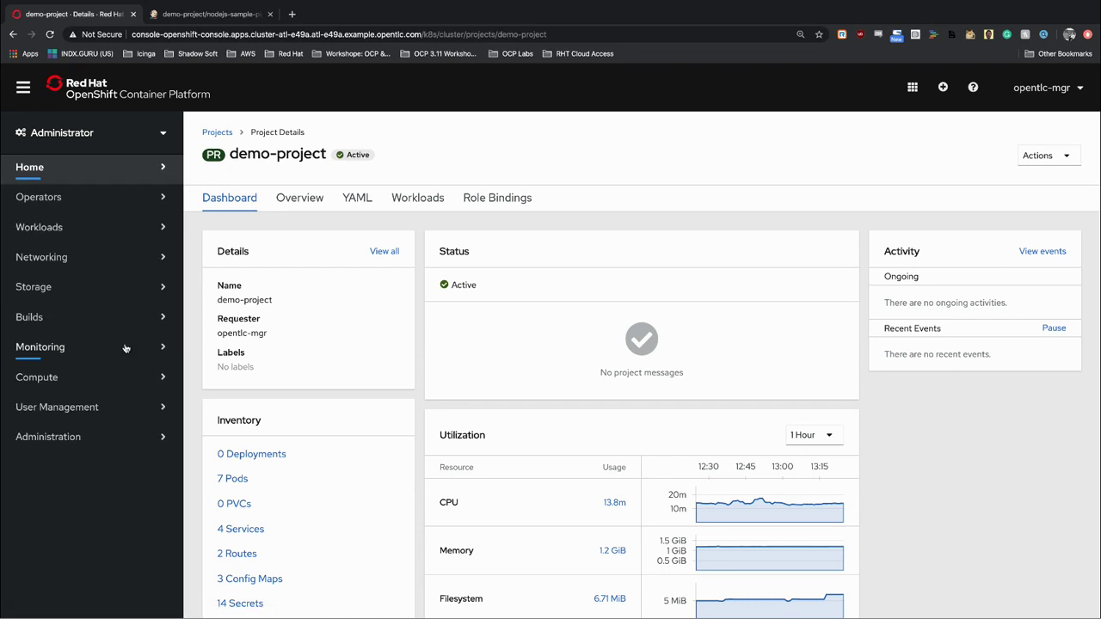
click(99, 412)
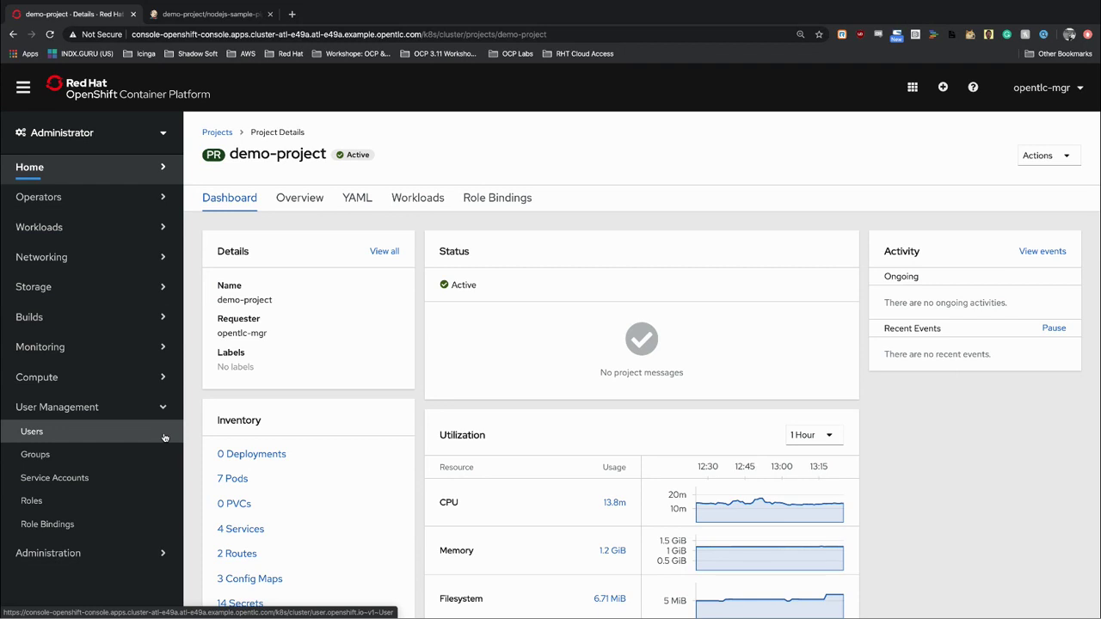
click(106, 500)
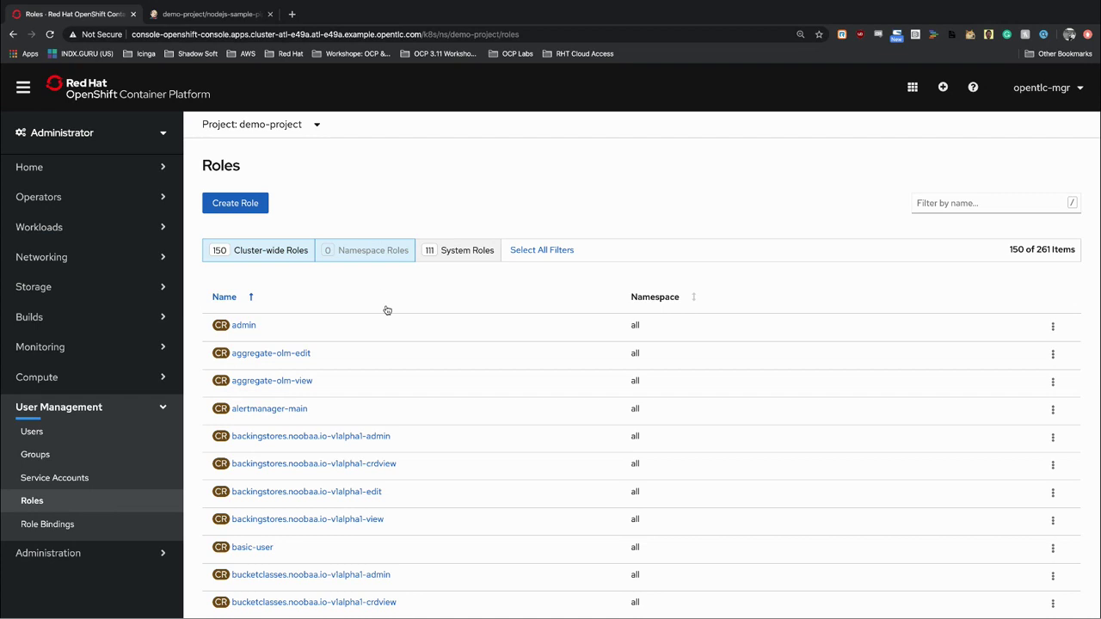
Scroll through the Roles list, then open User Management > Role Bindings.
scroll(387, 309, down, 3)
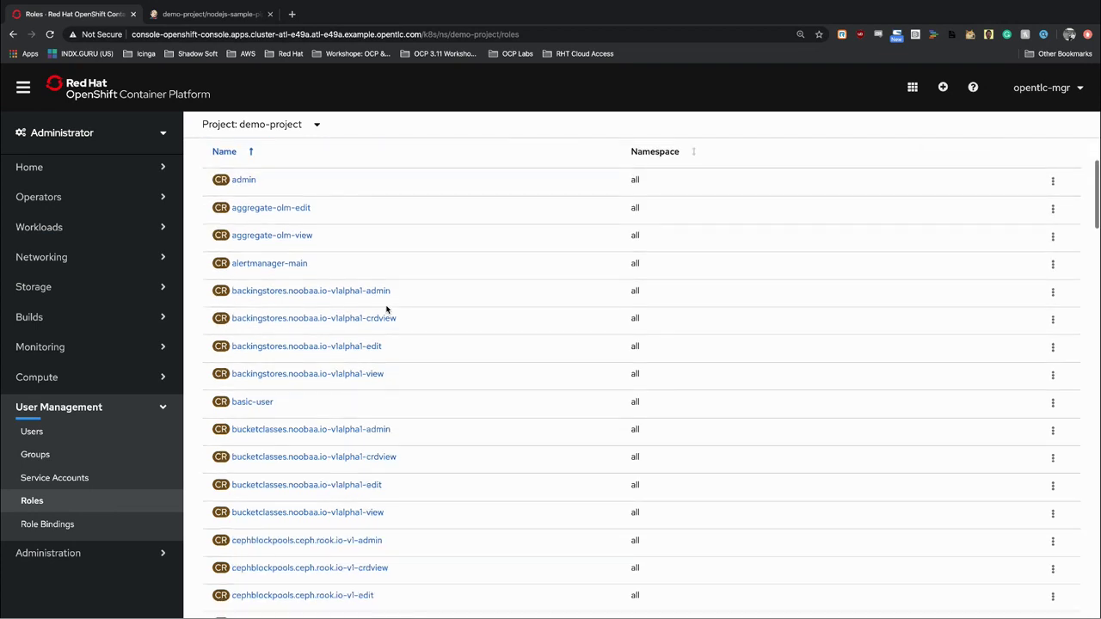
scroll(387, 310, up, 3)
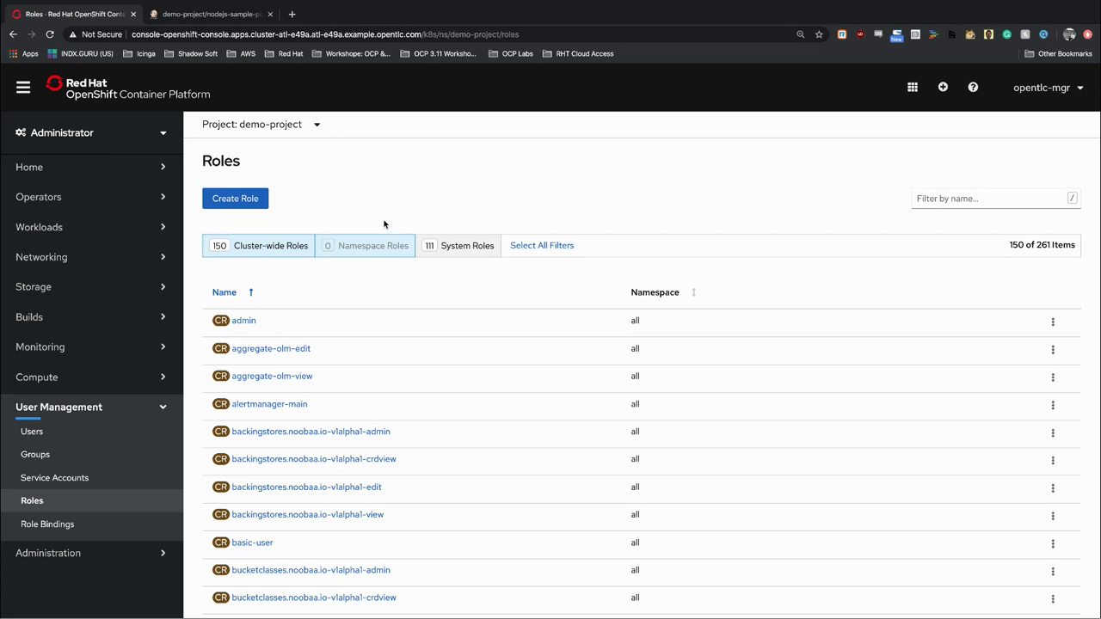
click(67, 523)
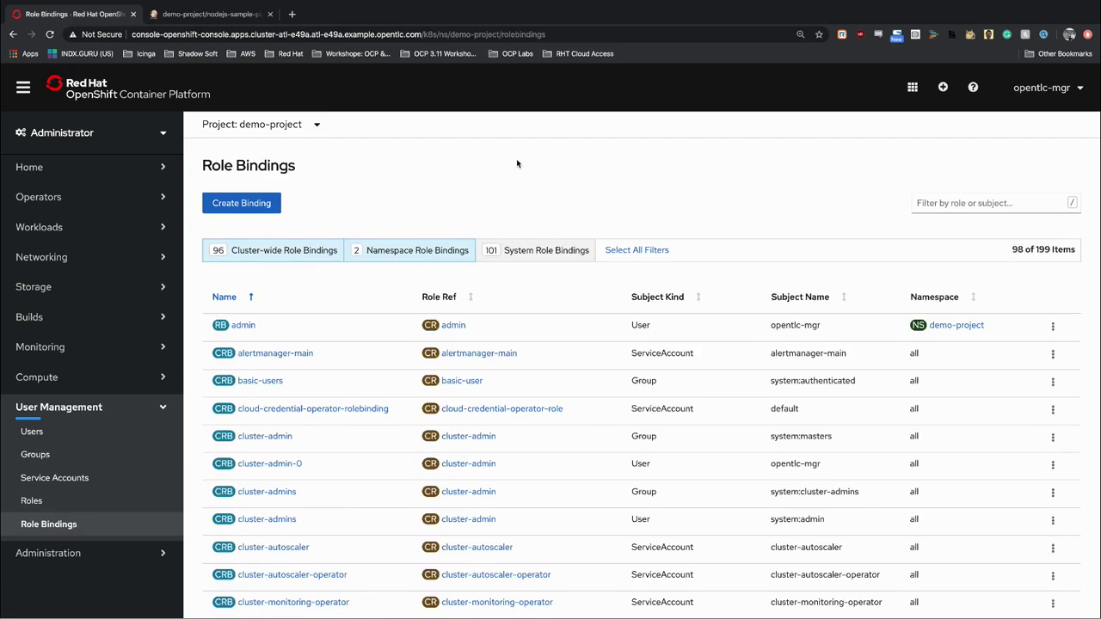
click(244, 327)
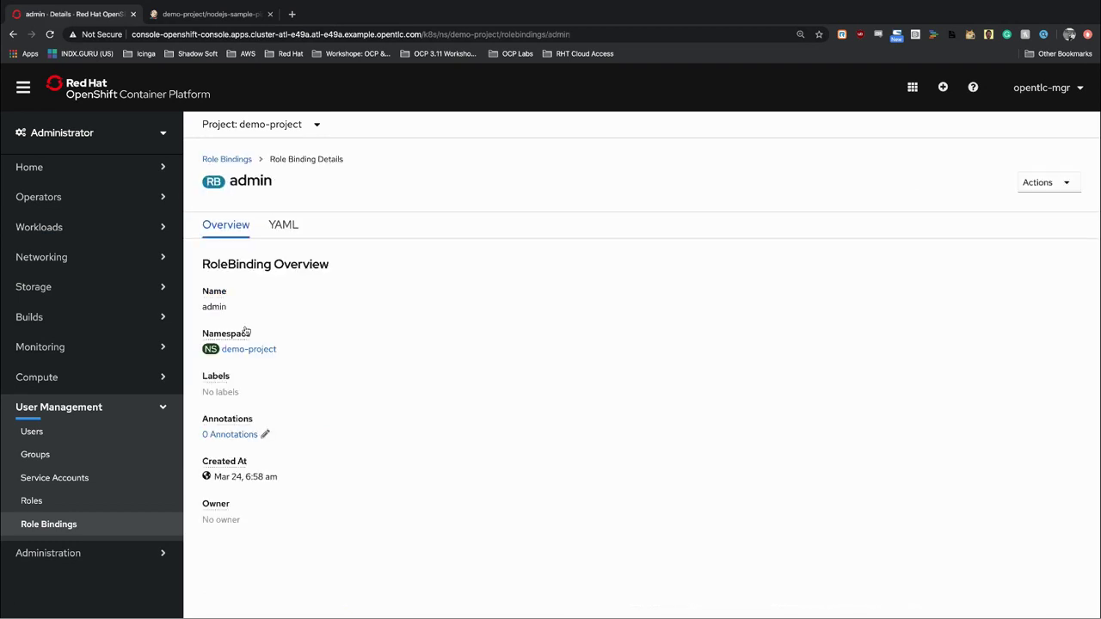
click(284, 227)
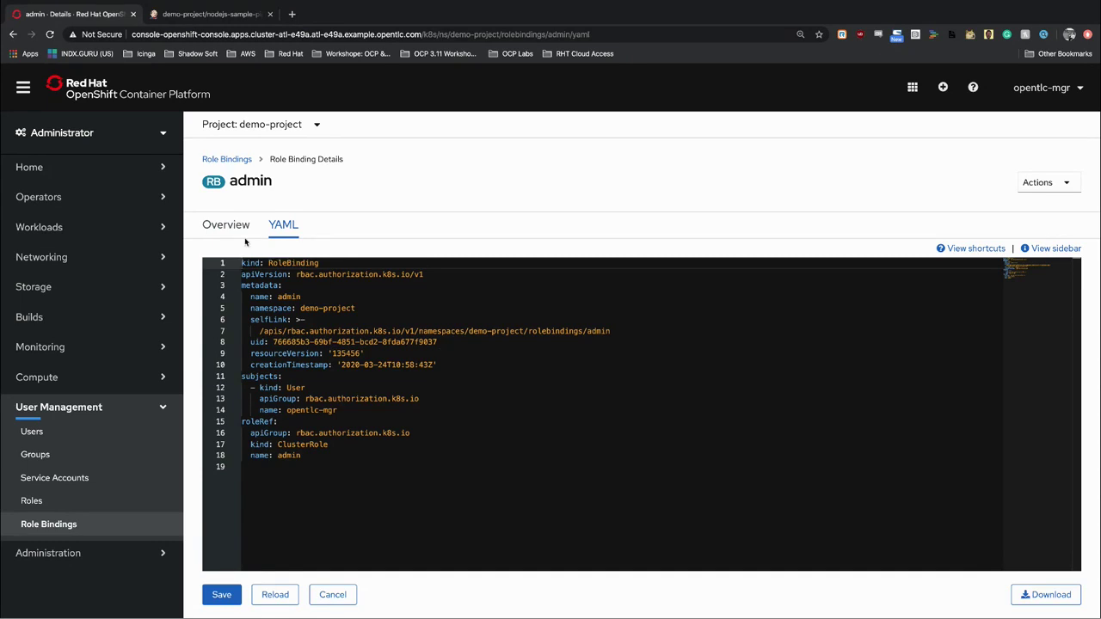
click(229, 160)
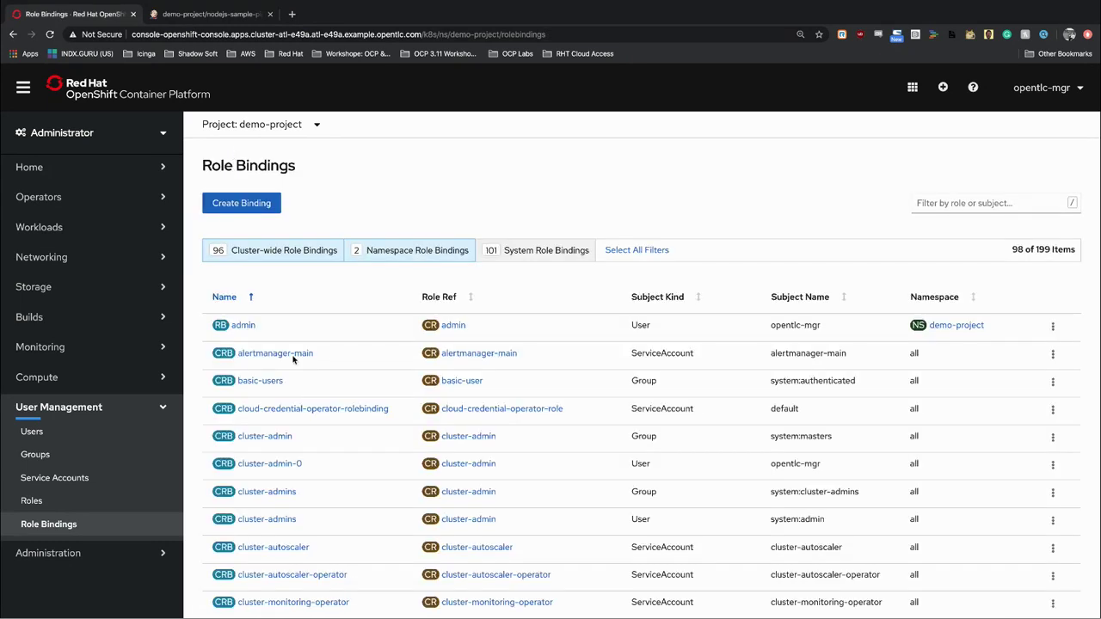
scroll(292, 360, down, 1)
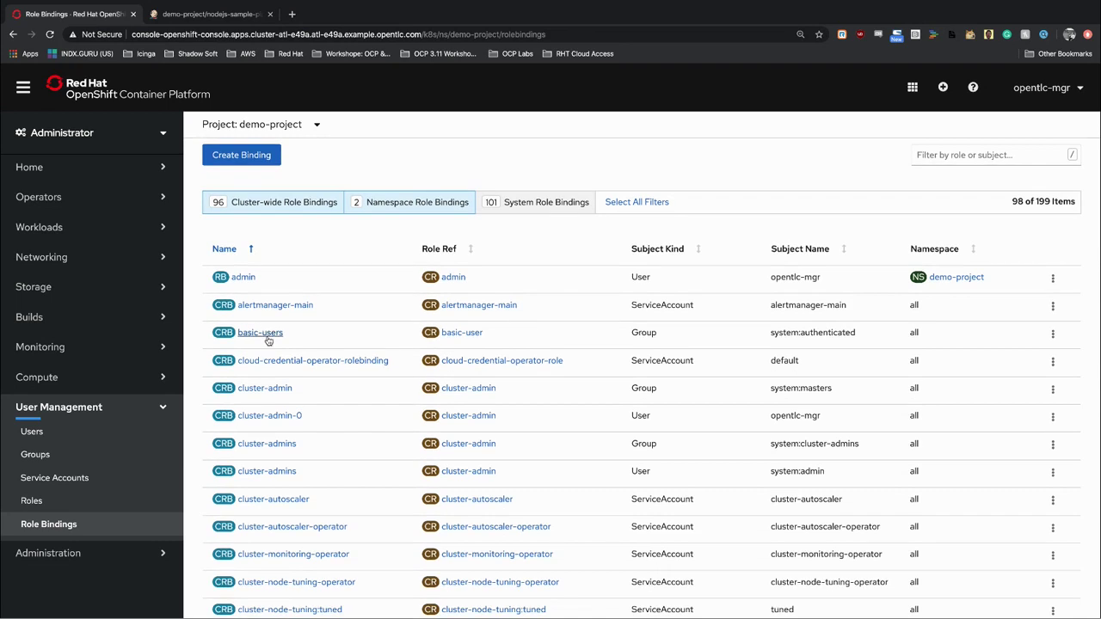
click(259, 333)
click(282, 198)
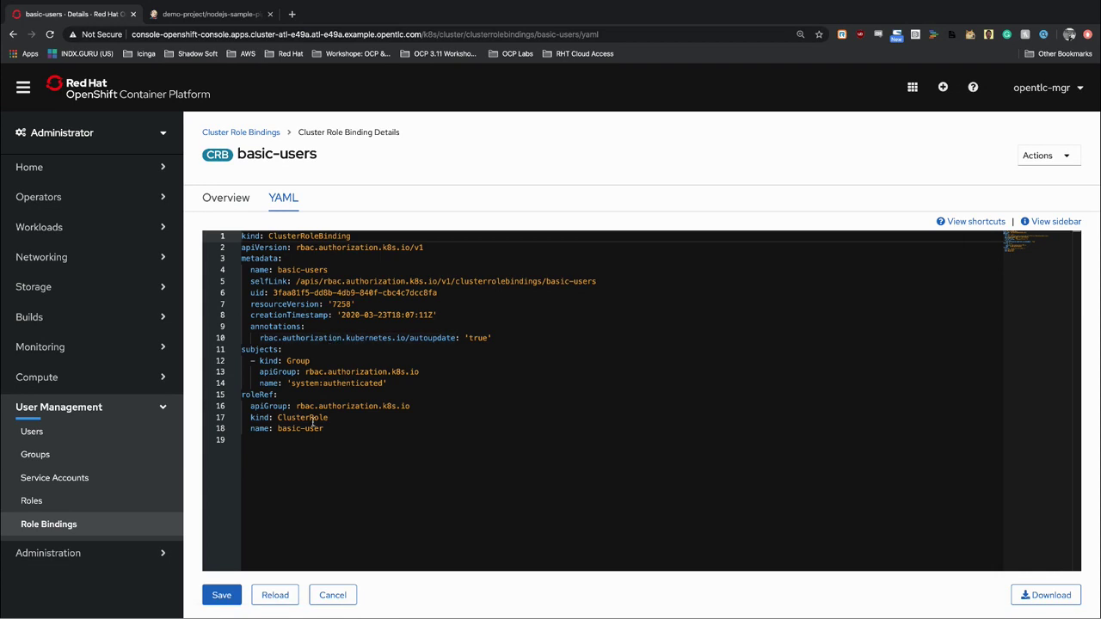
mouse_move(316, 411)
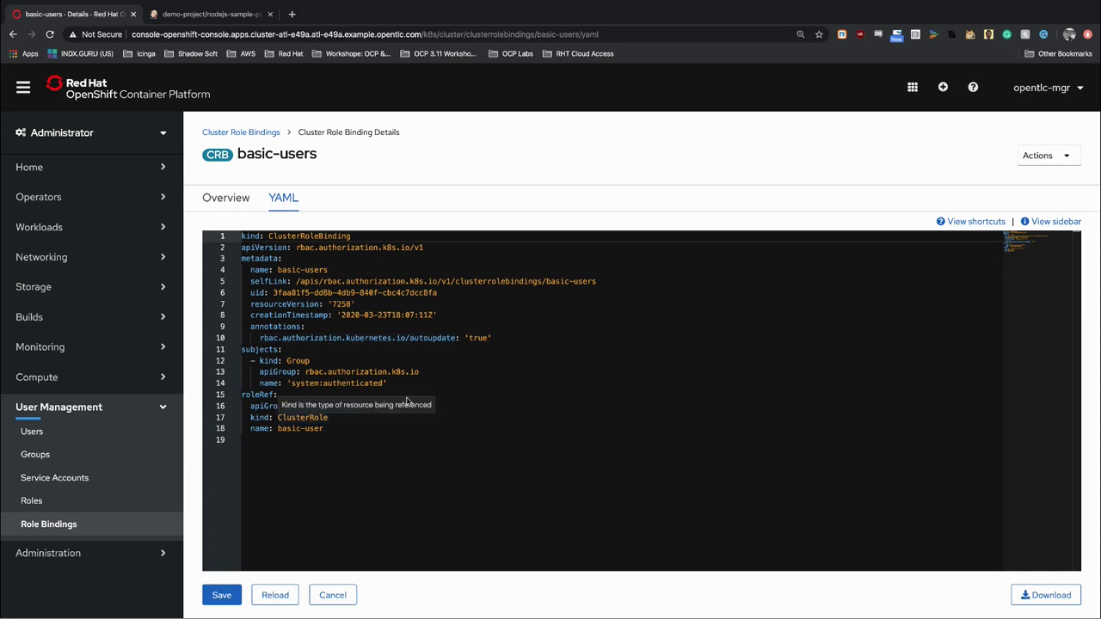
click(522, 316)
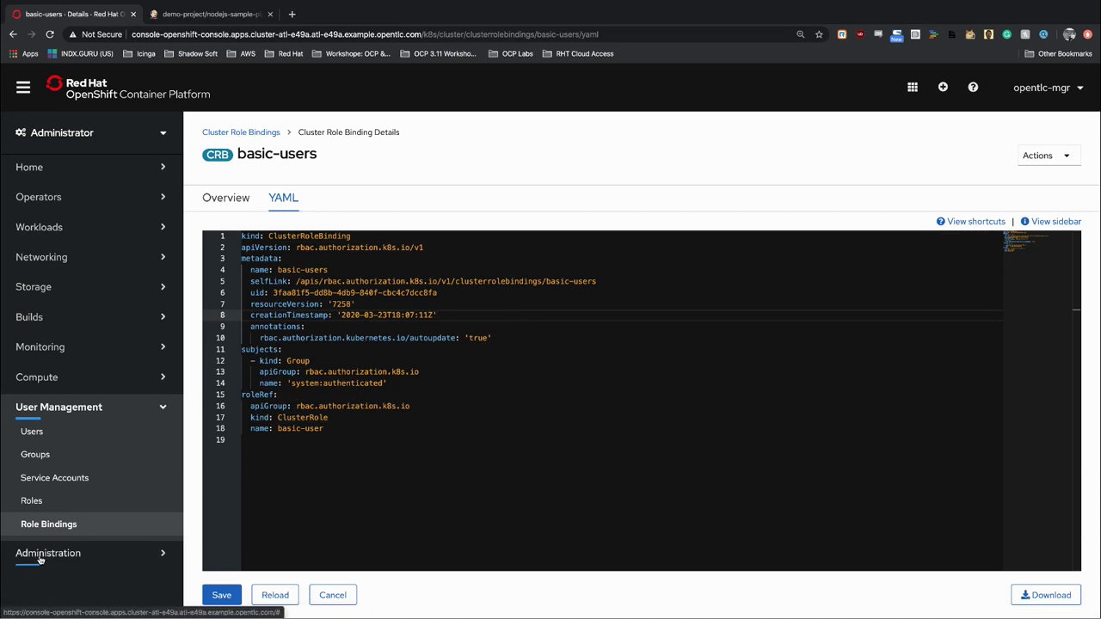
Inspect the basic-user cluster role's YAML, granting get on users and list on projectrequests.
click(70, 508)
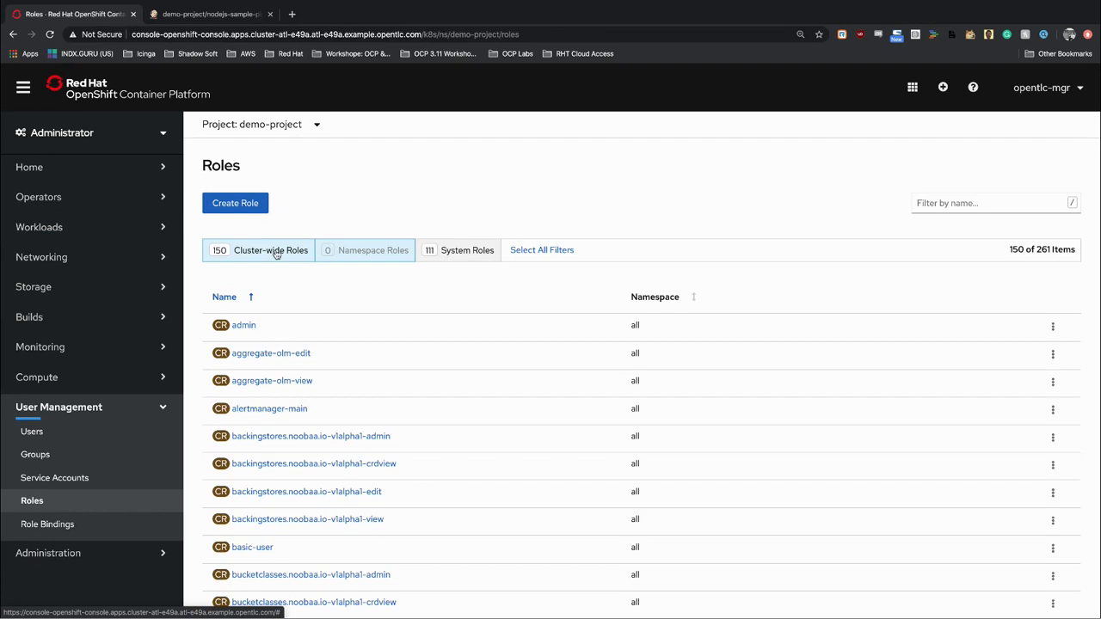
click(247, 548)
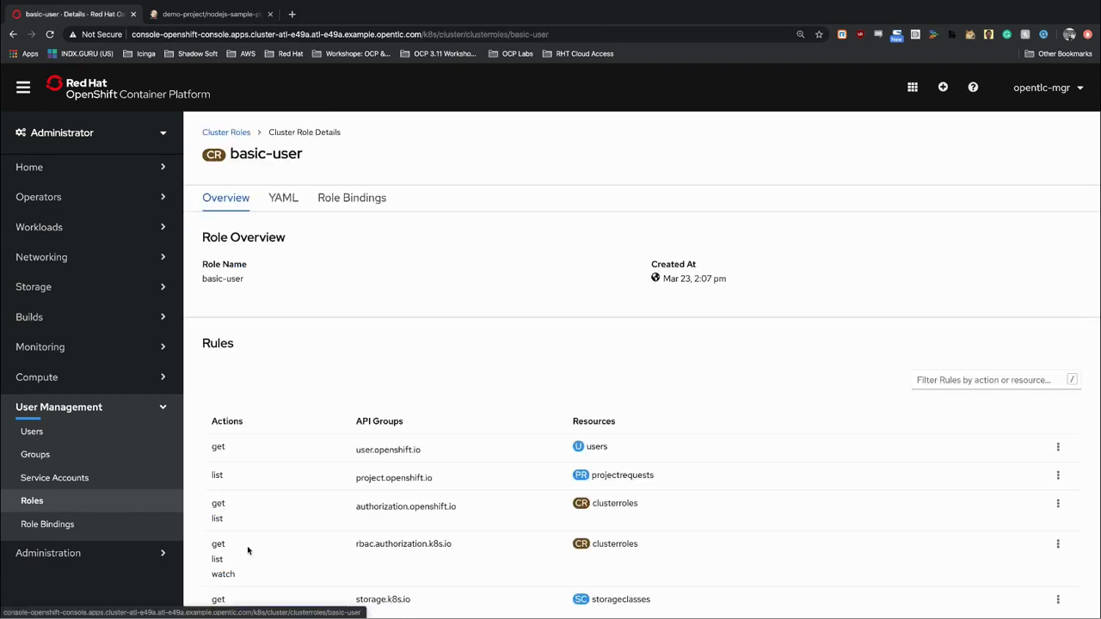
click(283, 197)
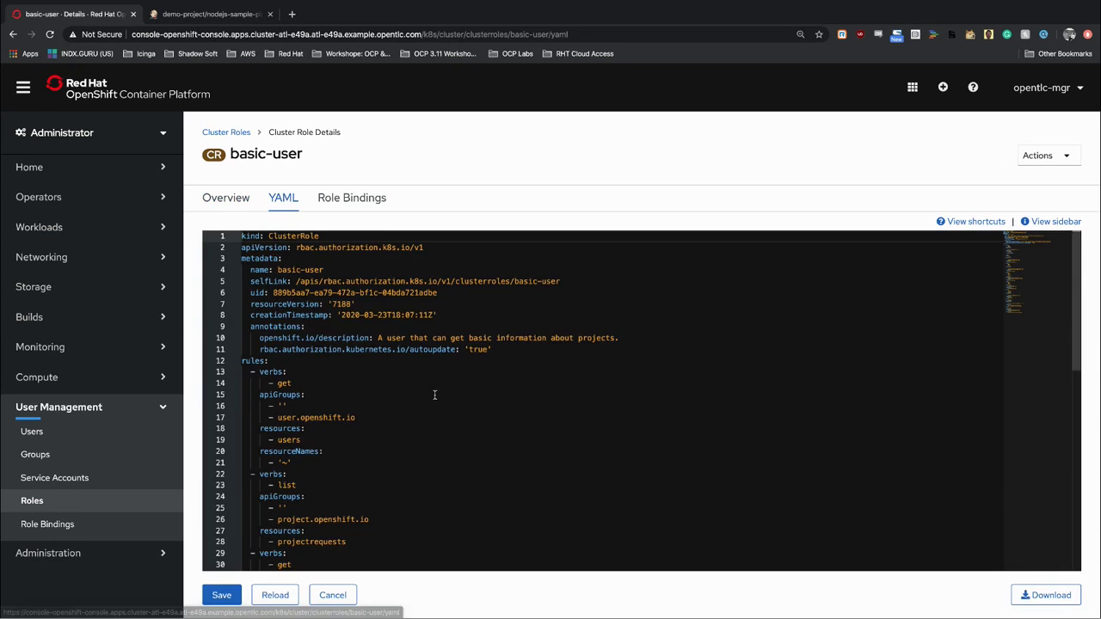
scroll(431, 408, down, 2)
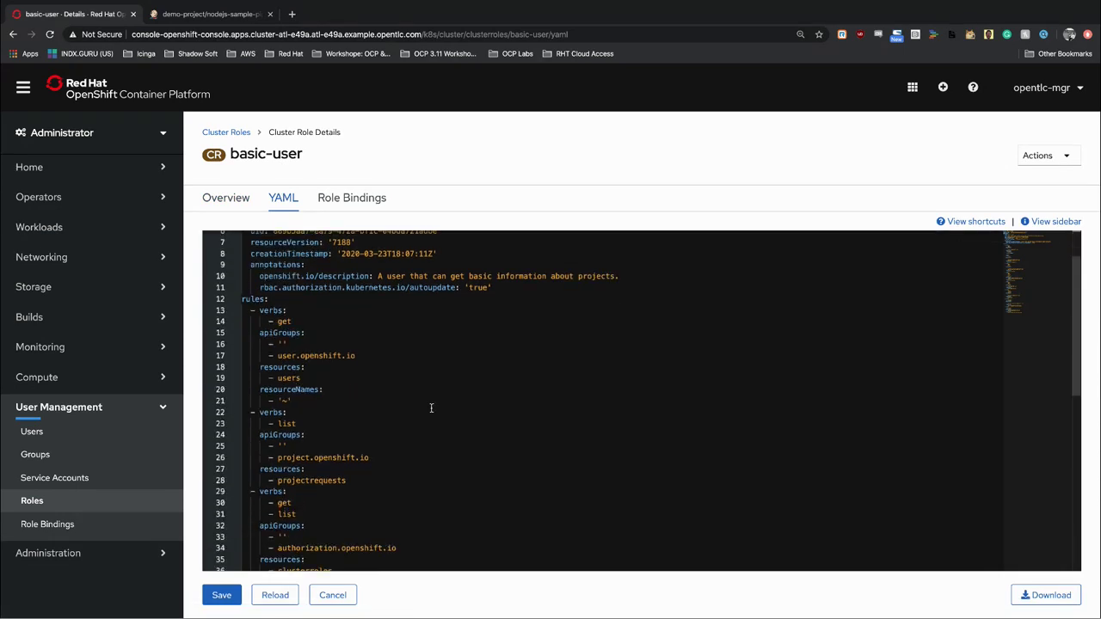
mouse_move(266, 311)
scroll(334, 321, up, 3)
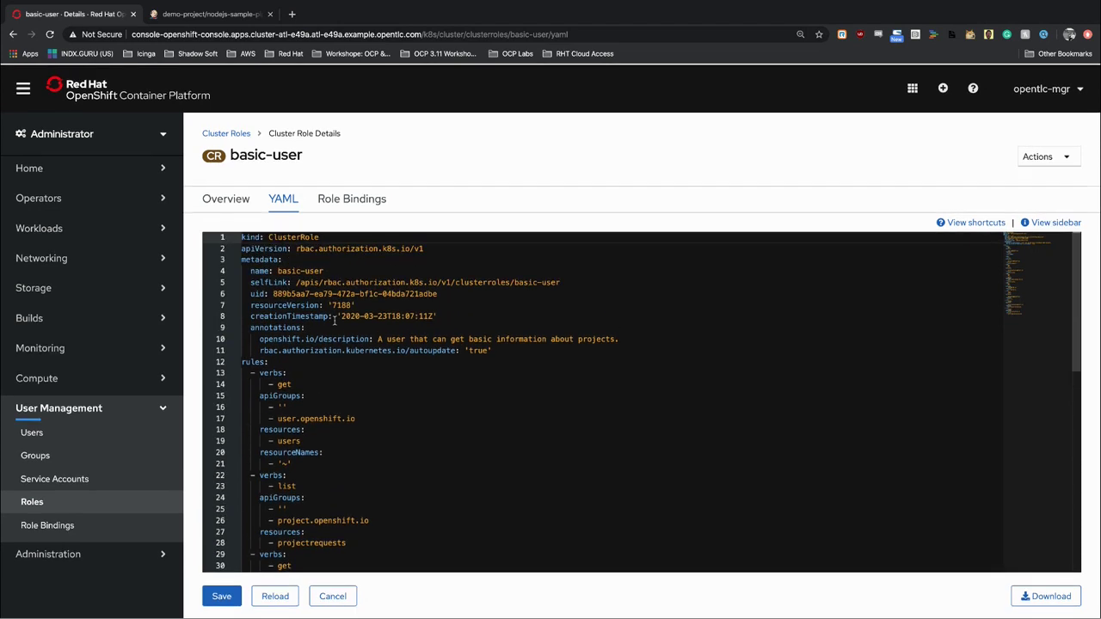
scroll(352, 406, down, 3)
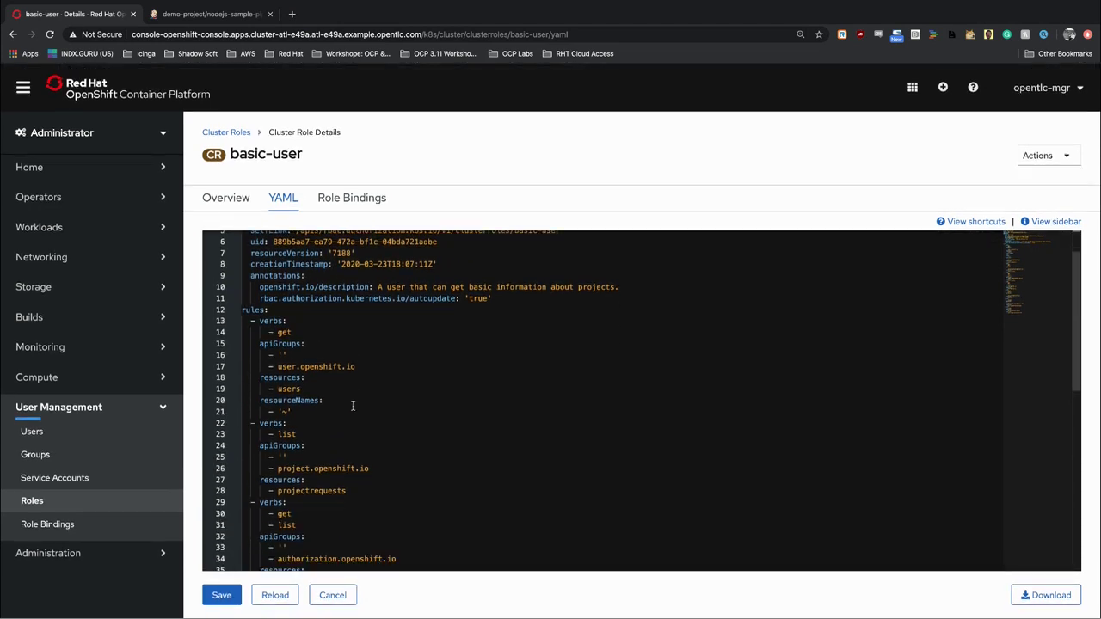
scroll(353, 405, down, 1)
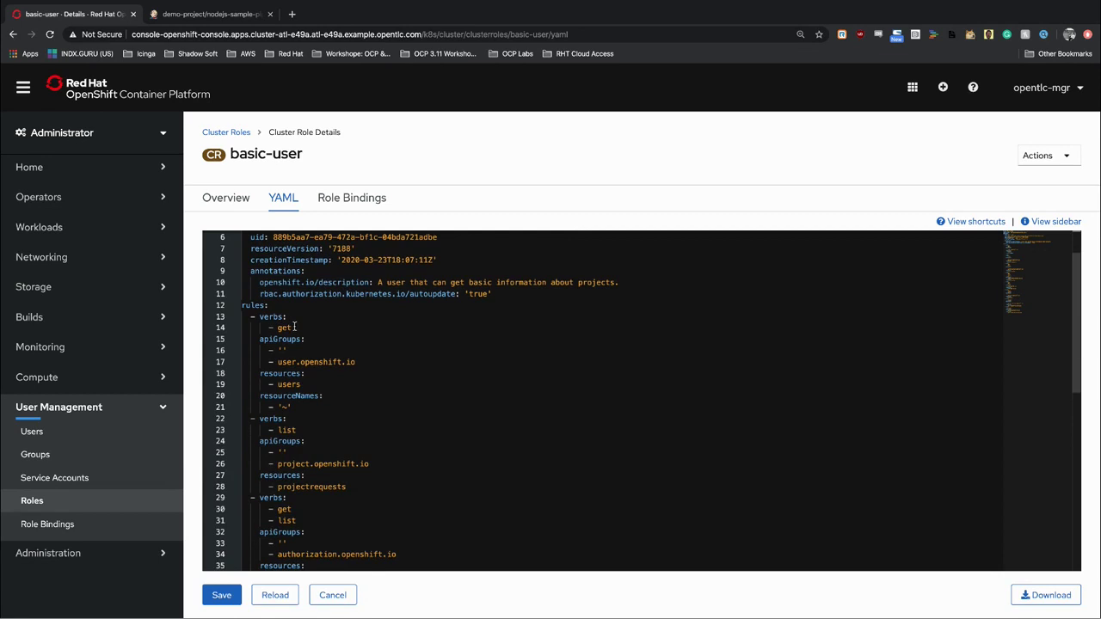
scroll(295, 327, up, 3)
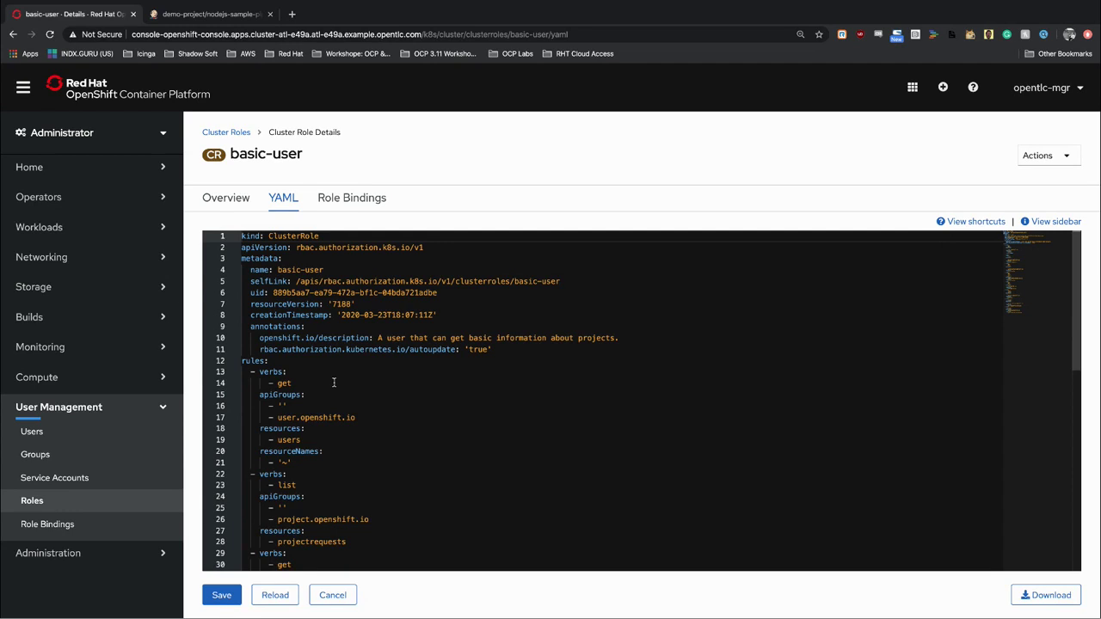
View the admin cluster role's YAML, then switch to the Developer perspective's demo-project Topology.
click(226, 132)
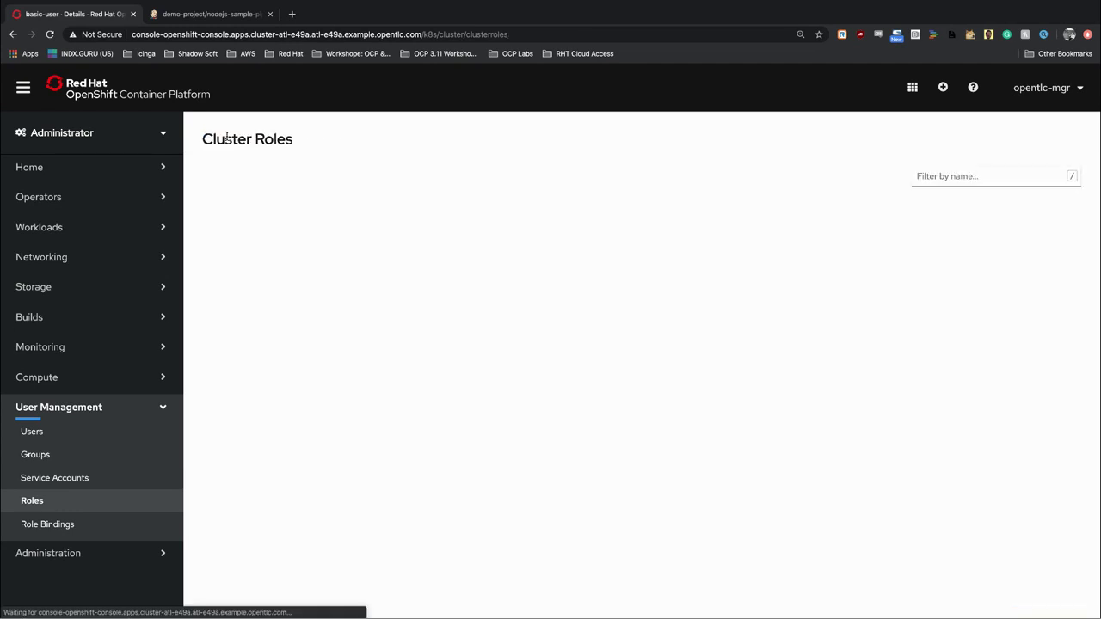
click(239, 260)
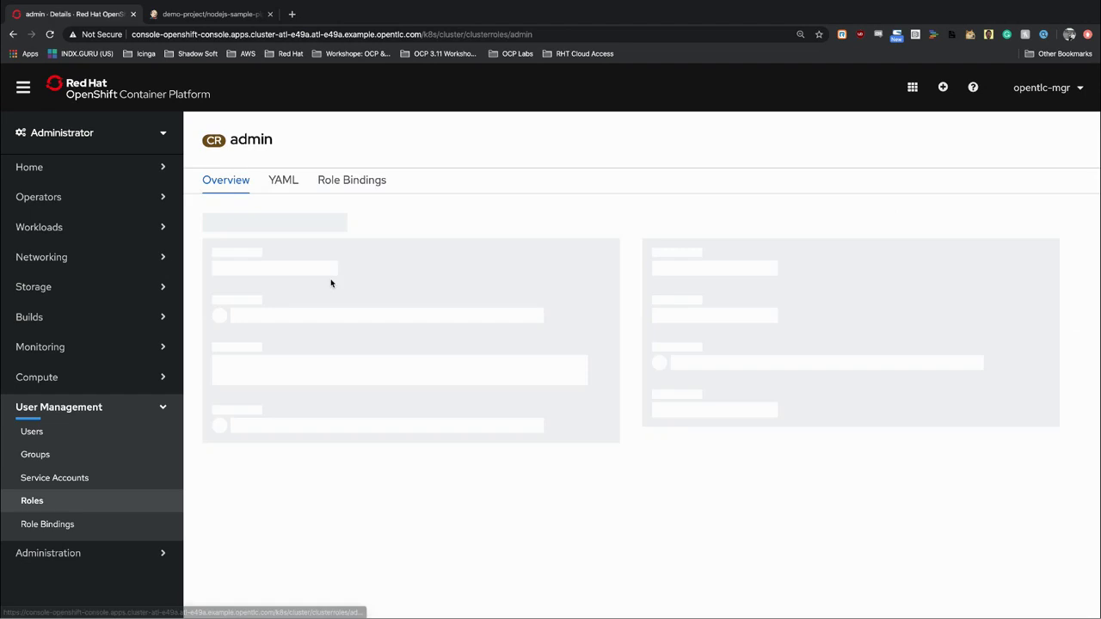
click(286, 200)
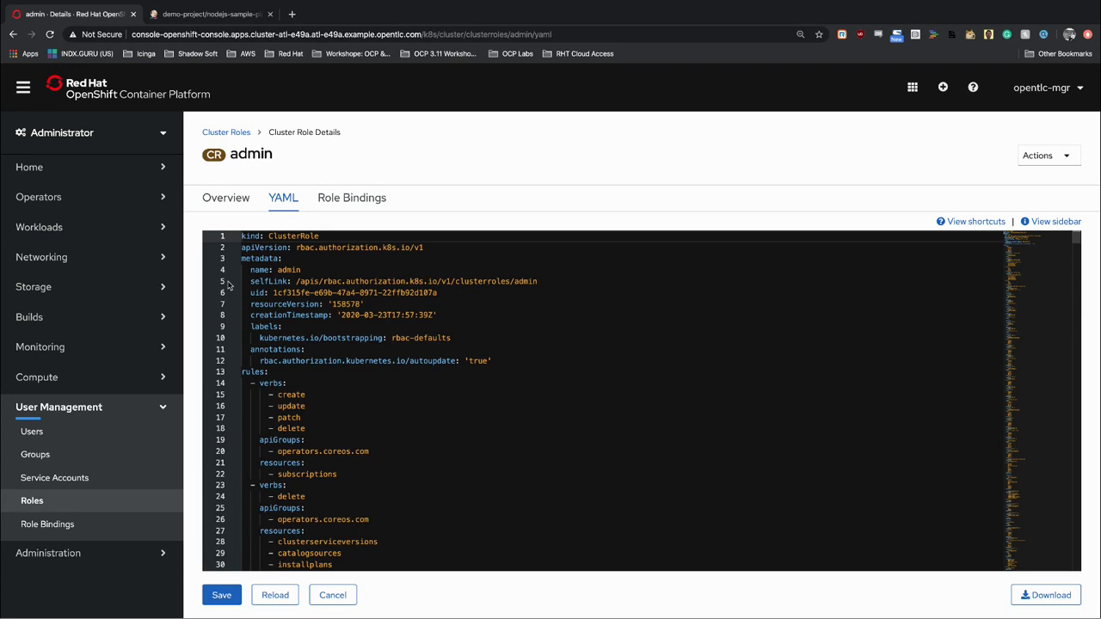
click(153, 140)
click(111, 198)
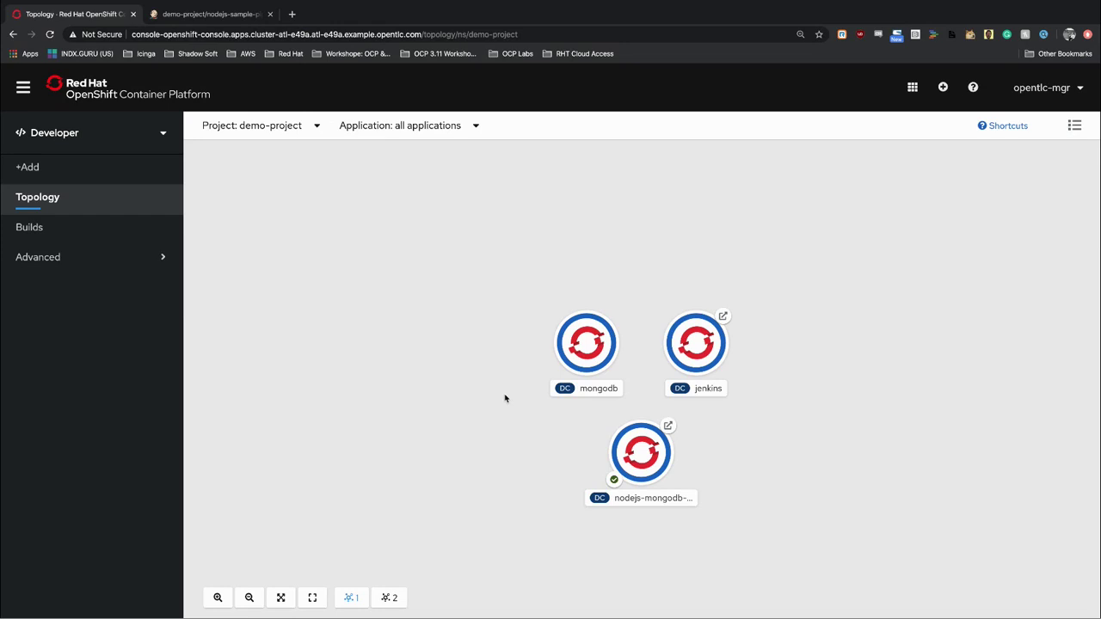
Open the YAML of demo-project's nodejs-sample-pipeline build config.
mouse_move(682, 454)
mouse_move(703, 353)
click(60, 235)
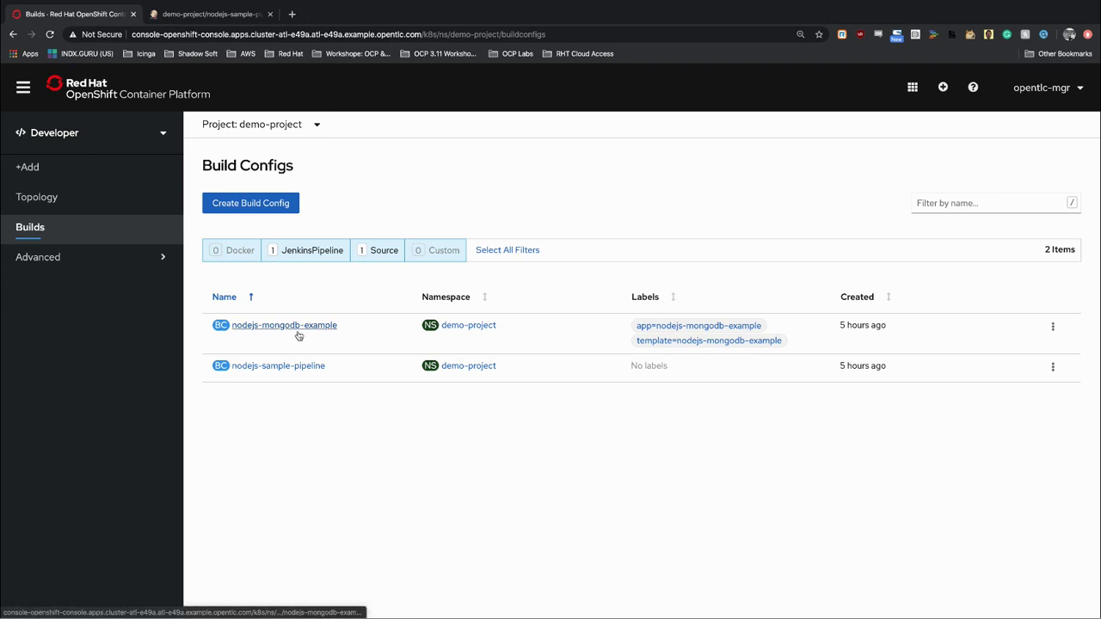
click(292, 367)
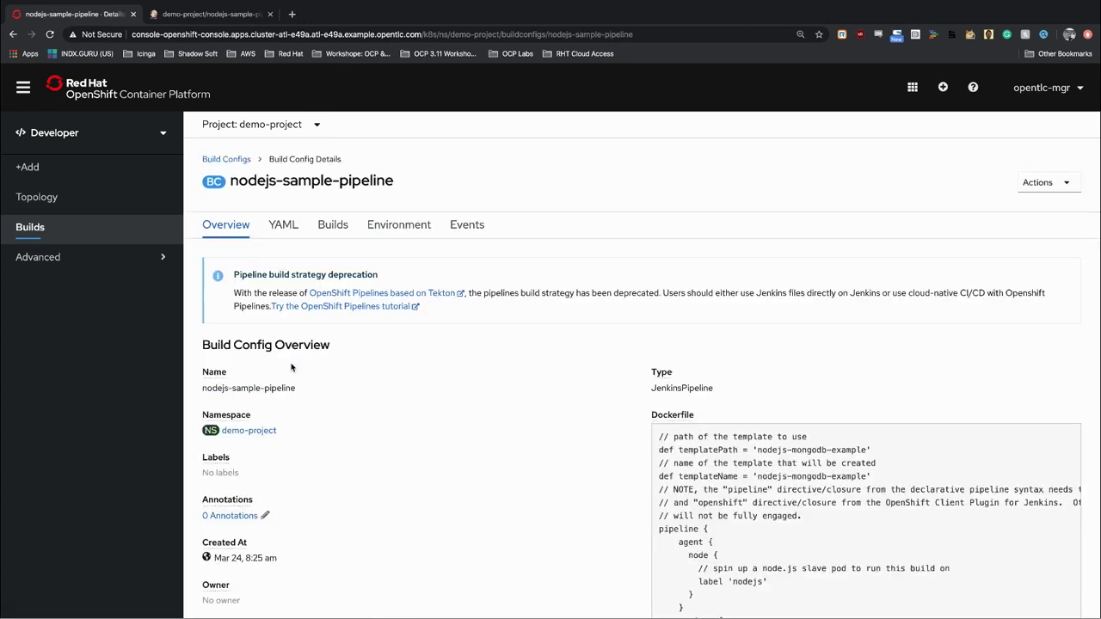
click(282, 224)
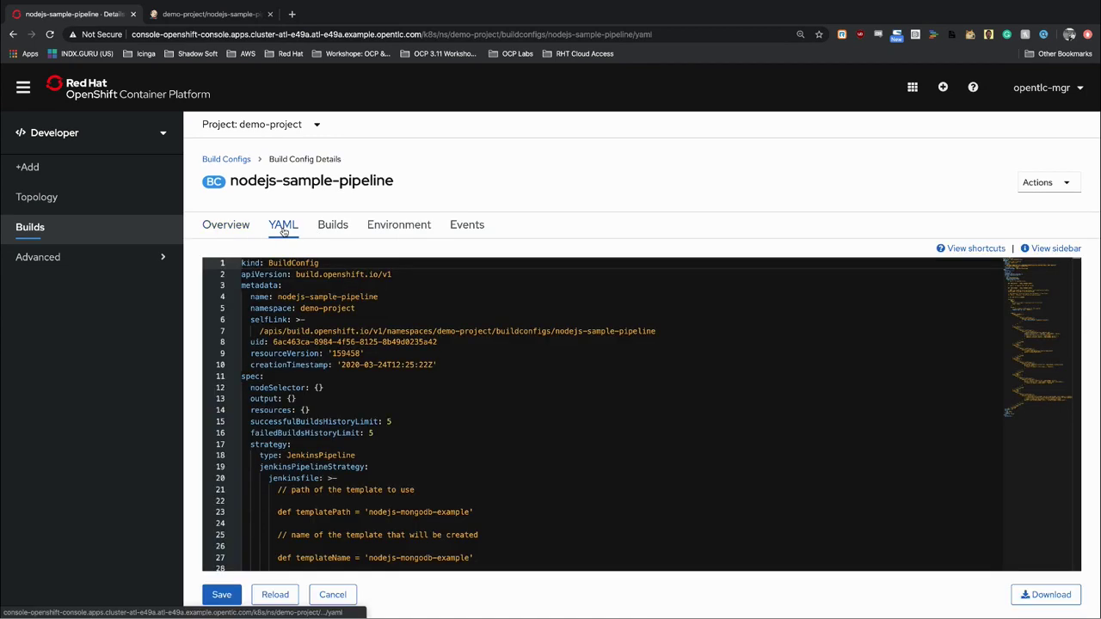
Scroll through the pipeline YAML, then return to the Build Configs list.
scroll(374, 342, down, 8)
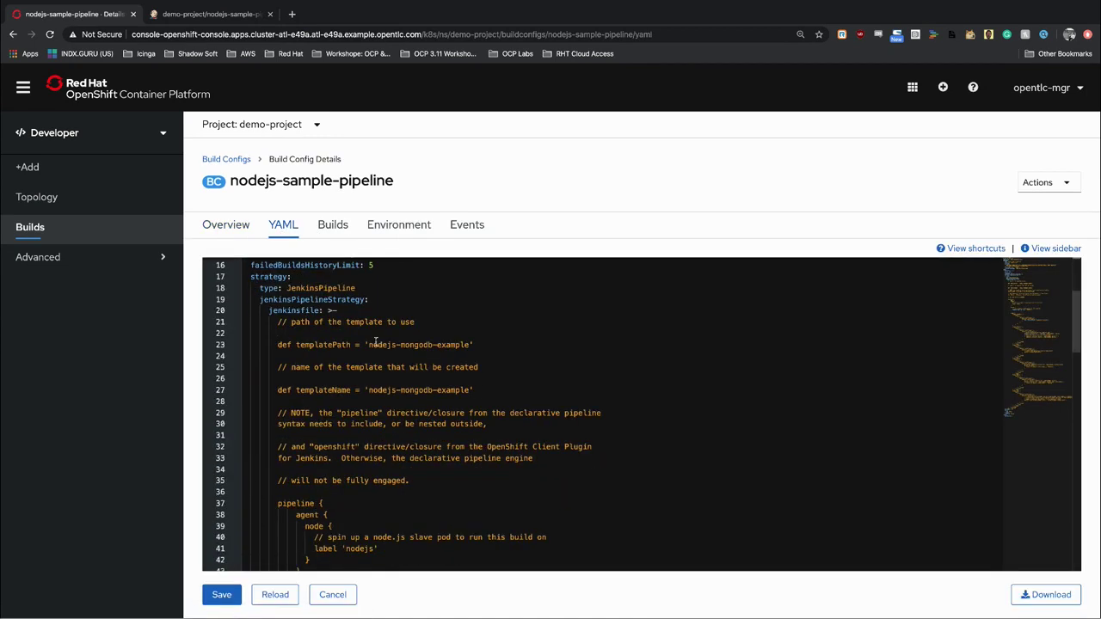
scroll(375, 341, down, 4)
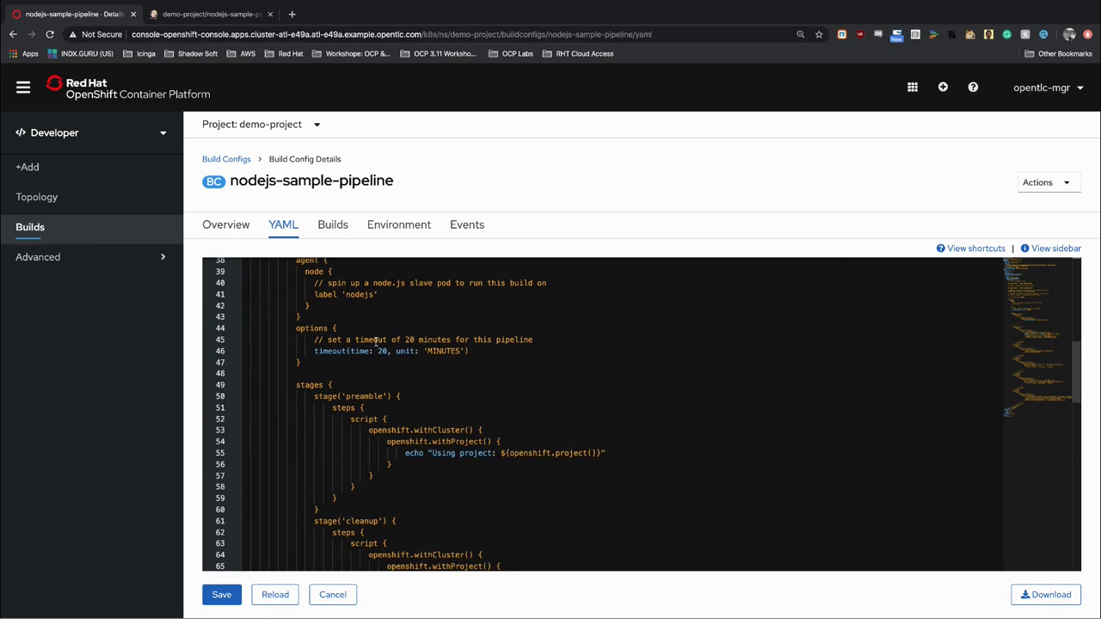
scroll(375, 341, down, 5)
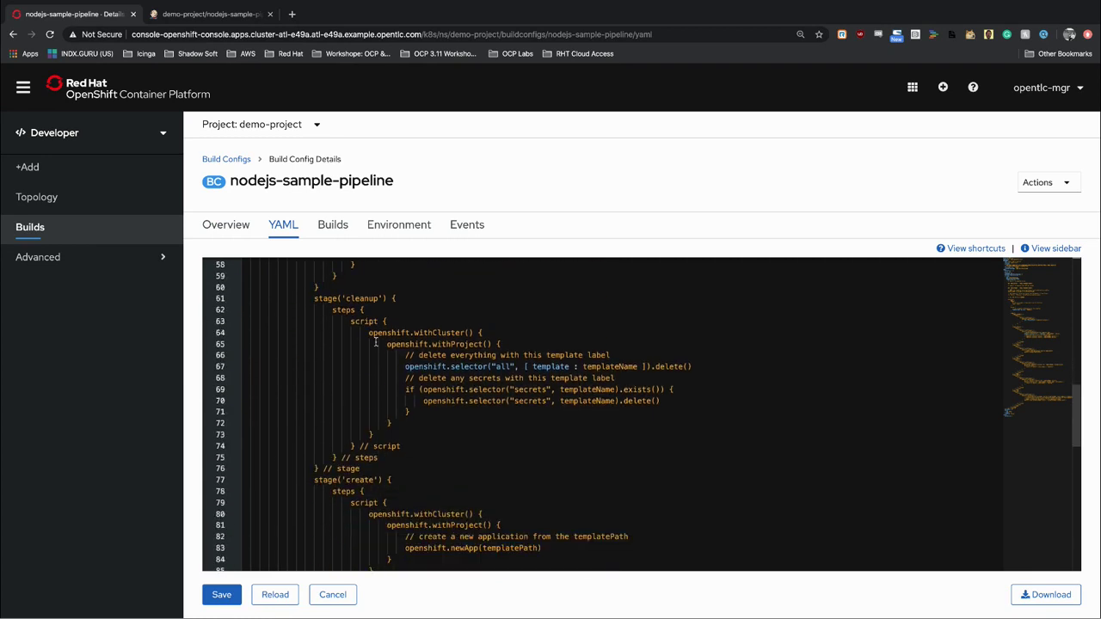
scroll(375, 342, down, 4)
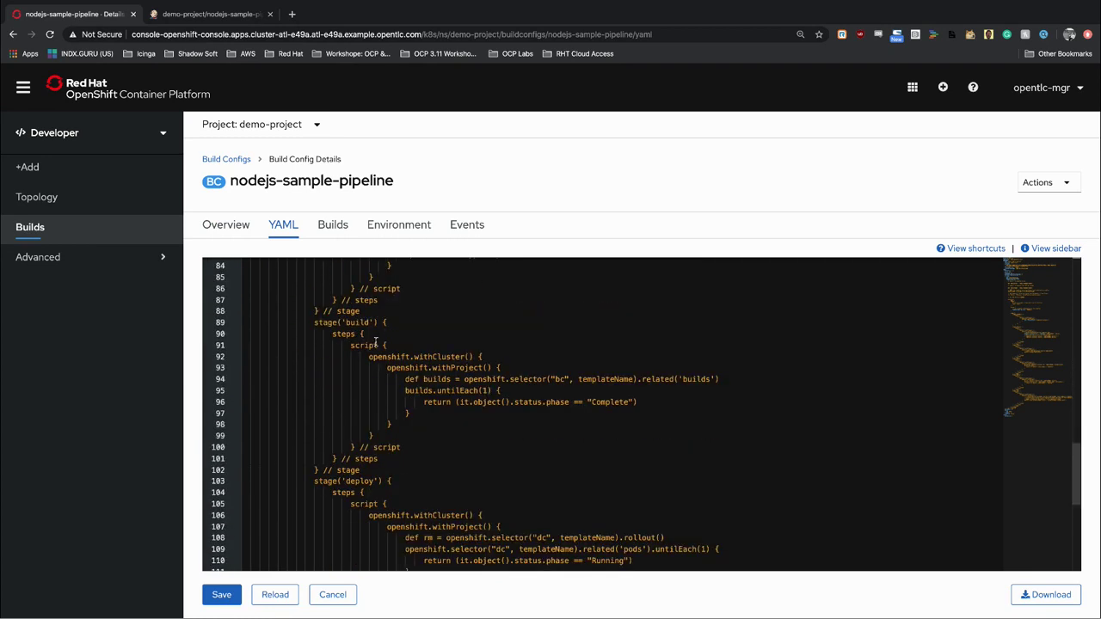
scroll(375, 341, down, 6)
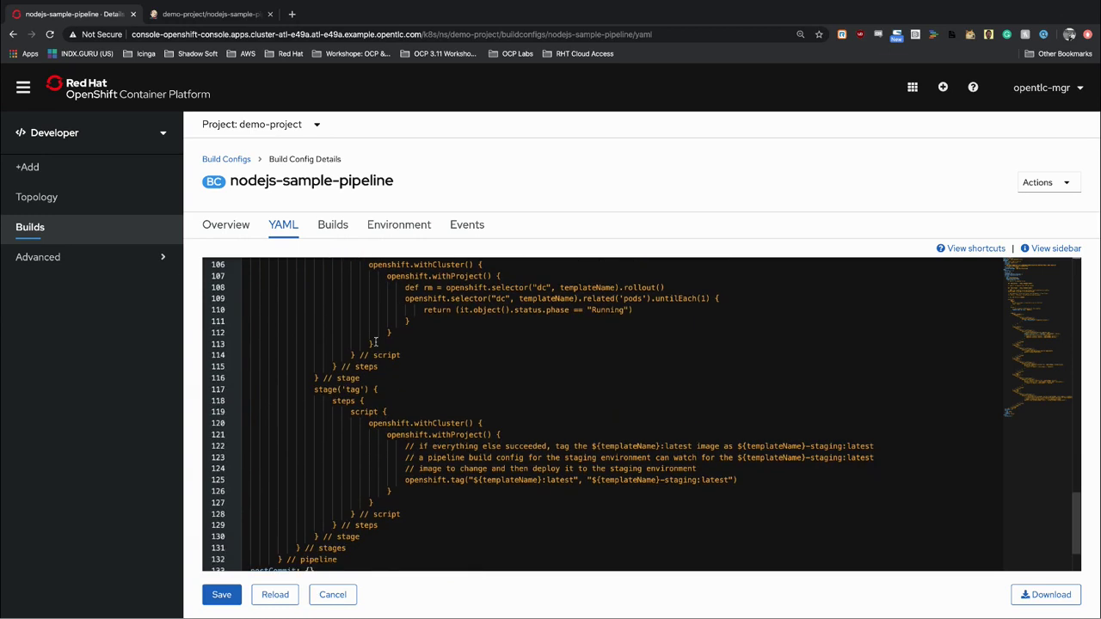
scroll(375, 342, down, 3)
scroll(375, 342, up, 9)
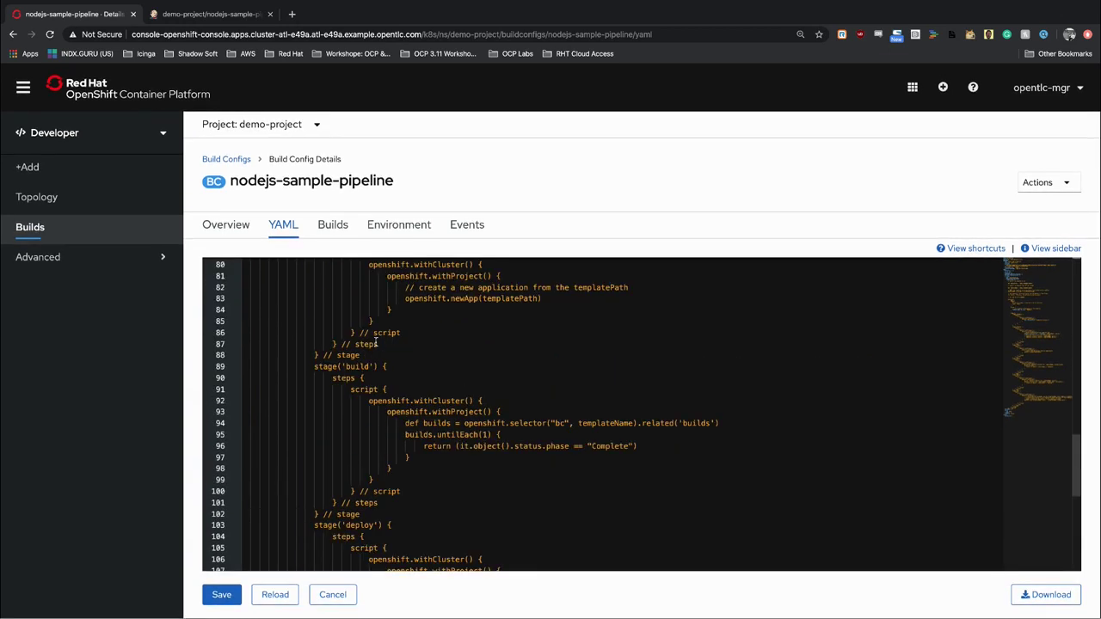
scroll(375, 341, up, 20)
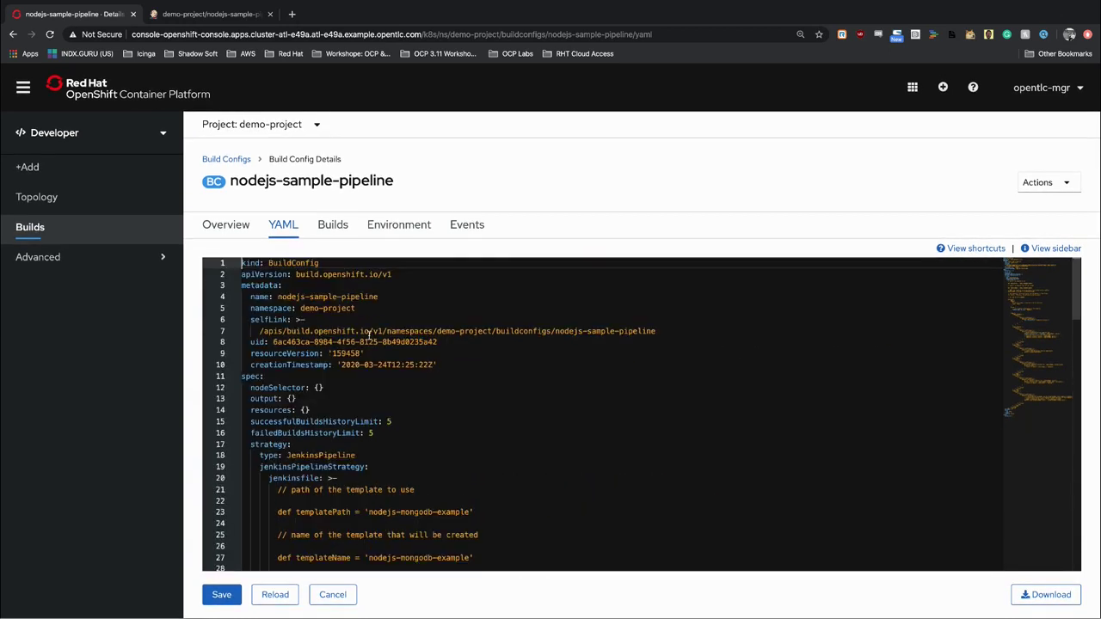
click(69, 229)
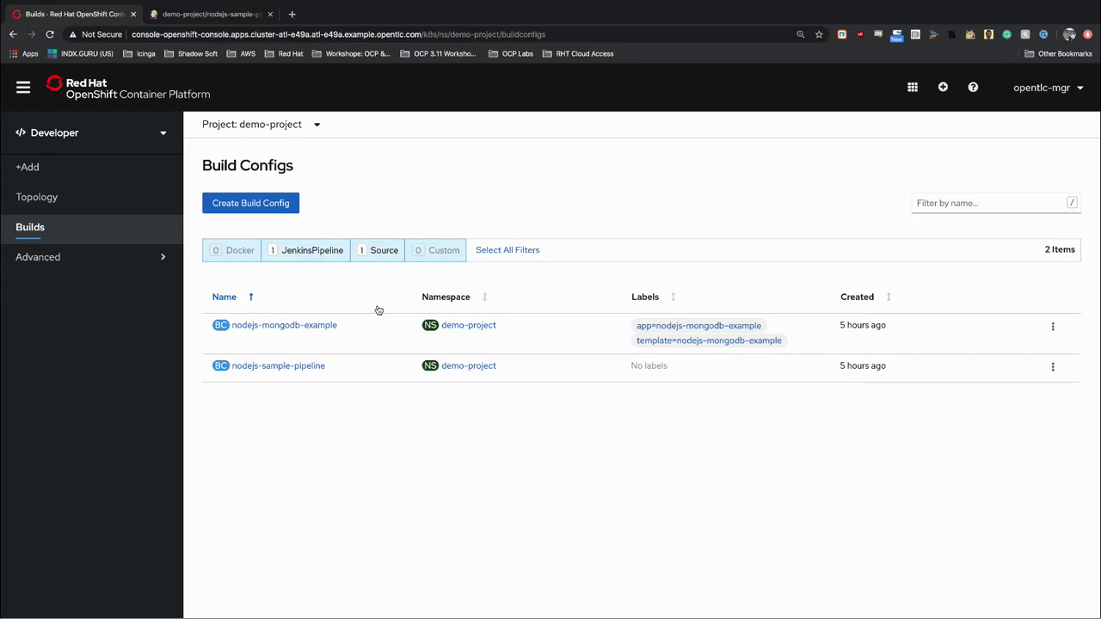
Scroll nodejs-mongodb-example's YAML: nodejs:8 source strategy, nodejs-ex Git source, npm test post-commit.
click(295, 326)
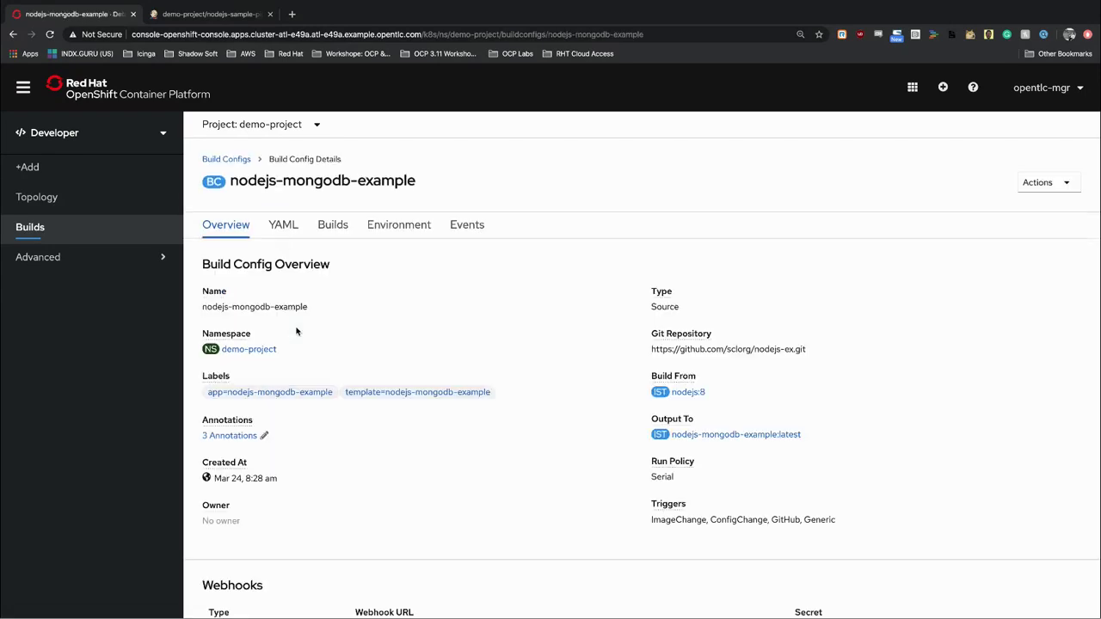
click(285, 226)
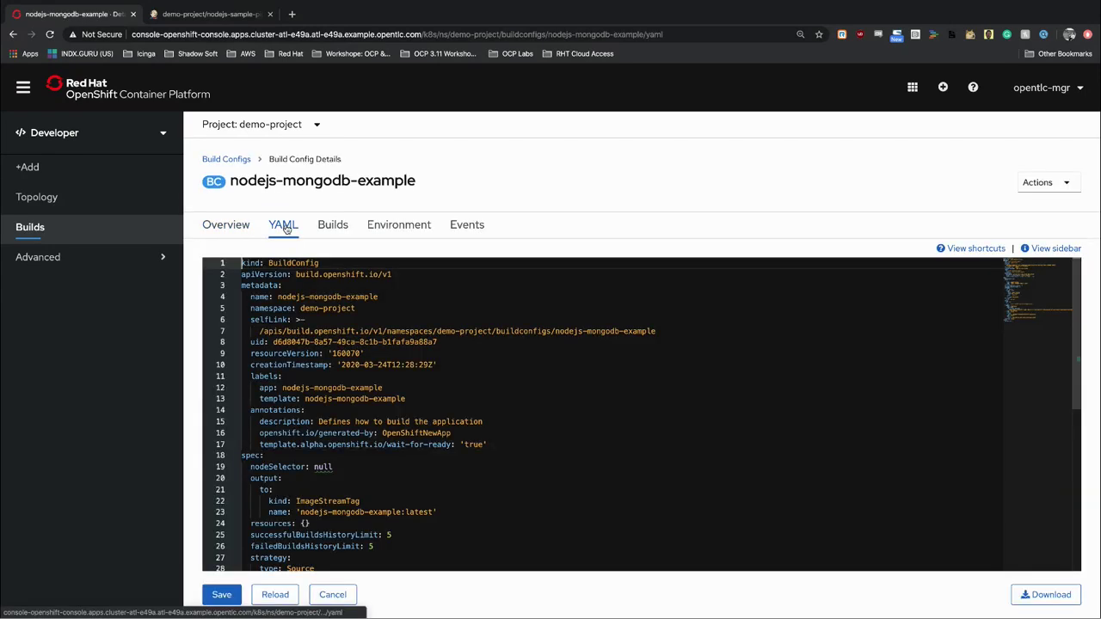
scroll(357, 383, down, 1)
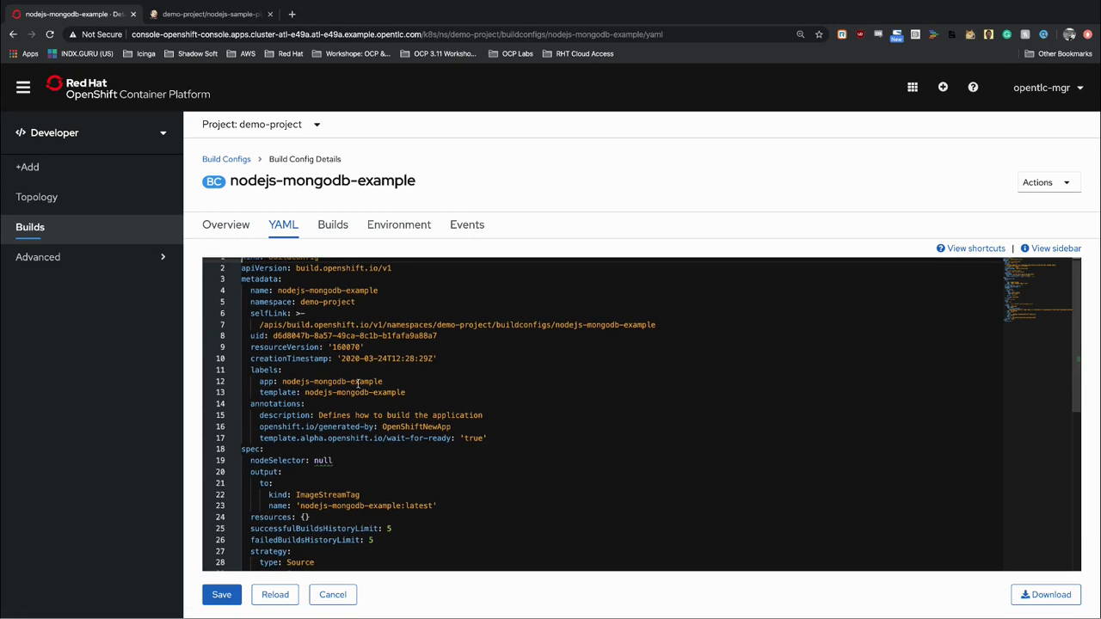
scroll(358, 384, down, 5)
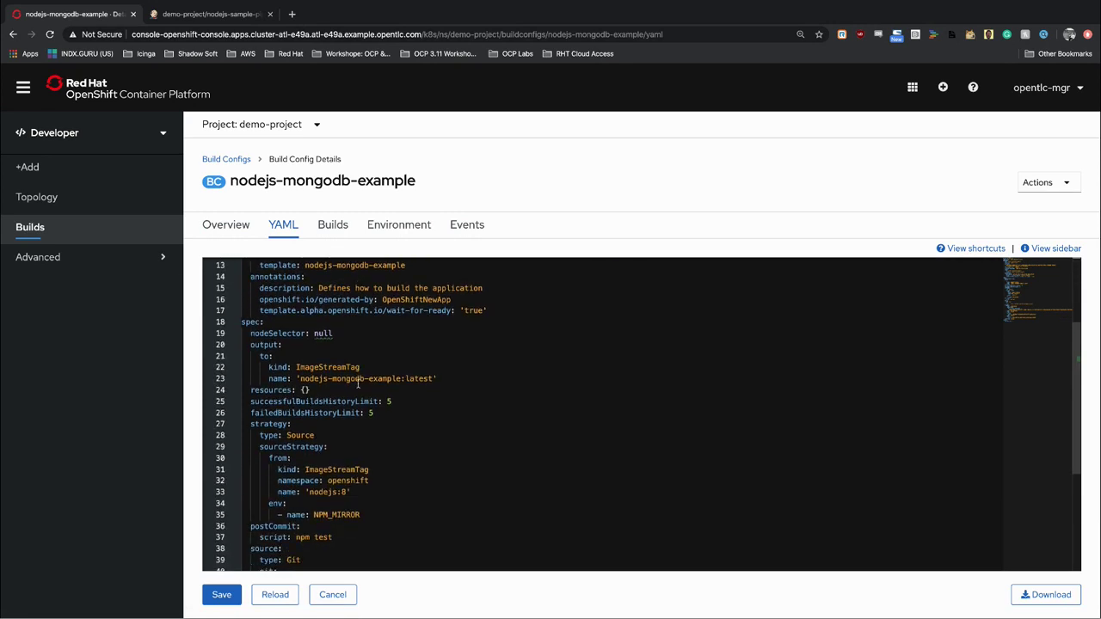
scroll(358, 383, down, 8)
scroll(358, 383, up, 3)
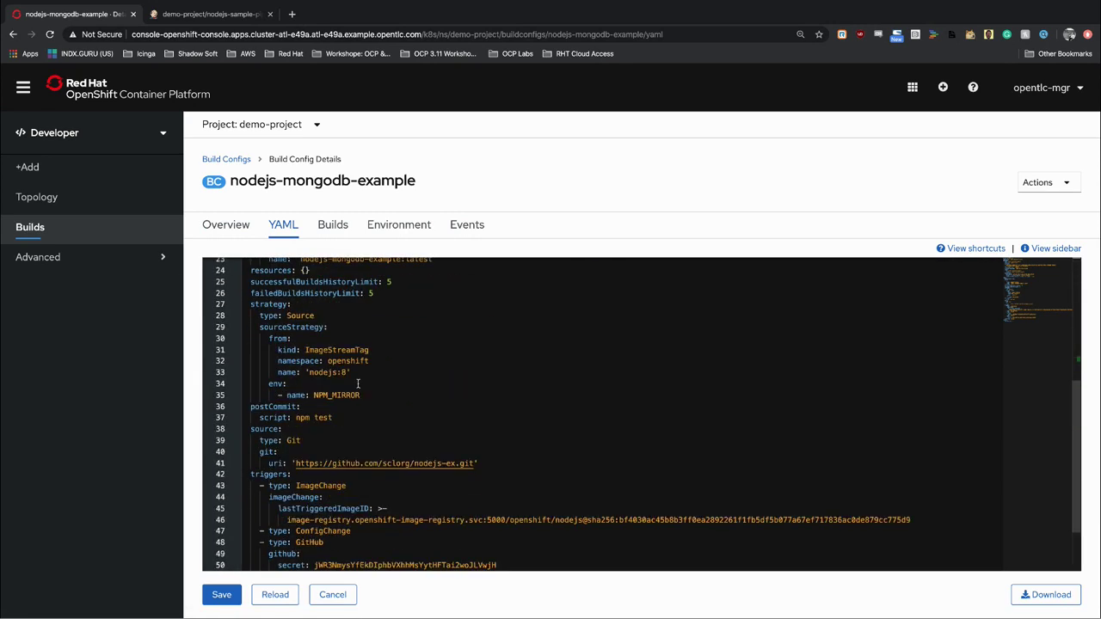
scroll(358, 384, up, 3)
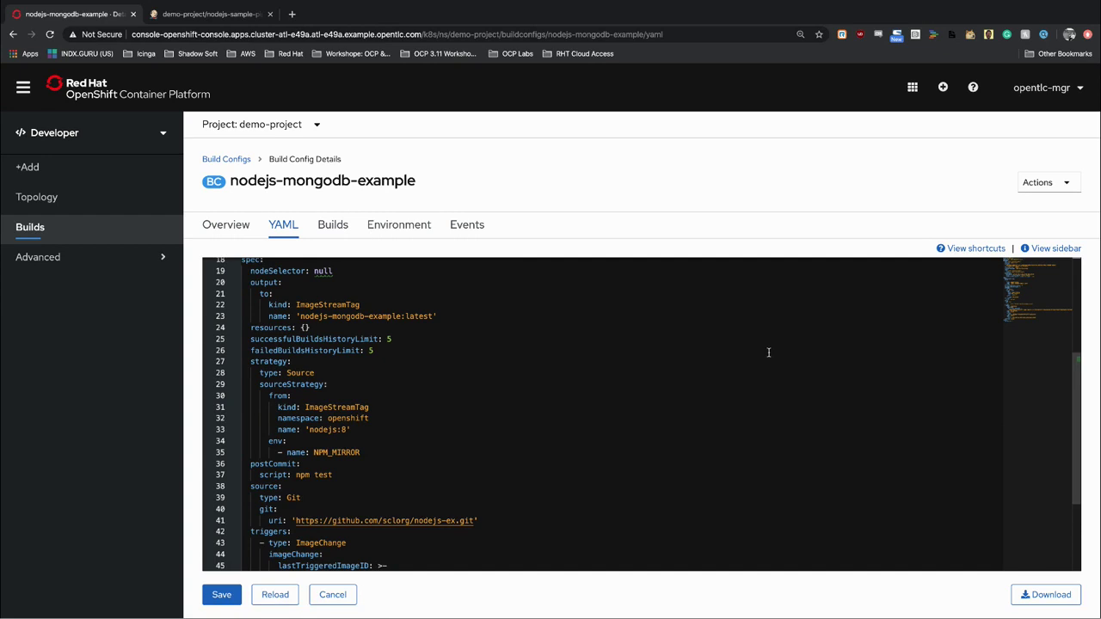
Open the Developer Catalog from +Add and browse its 106 items, such as .NET Core.
click(40, 168)
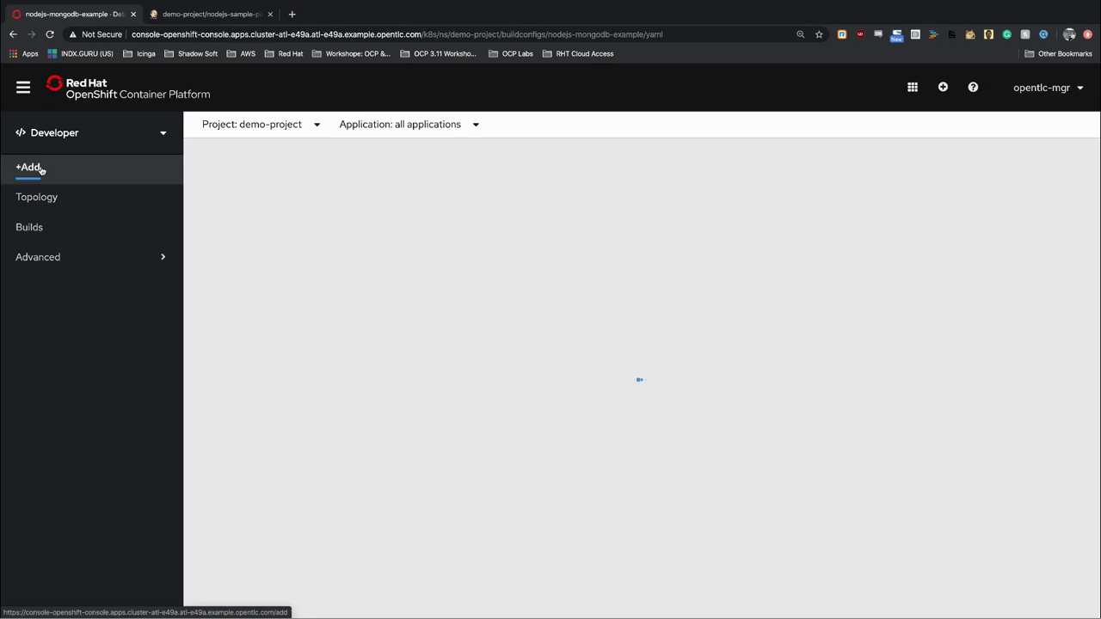
click(558, 284)
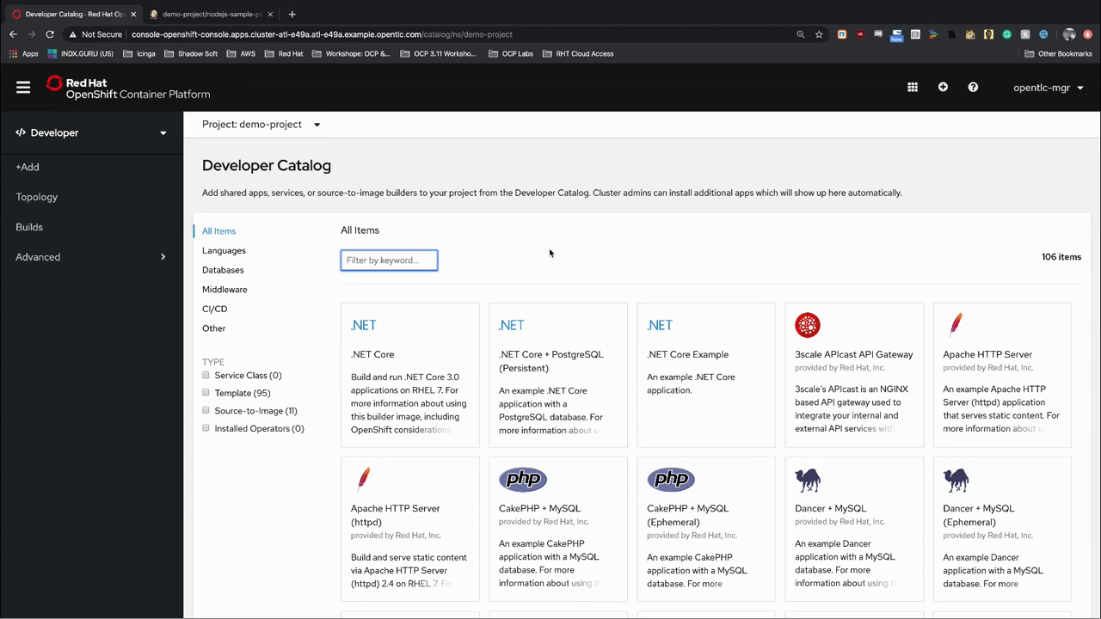
scroll(696, 357, down, 3)
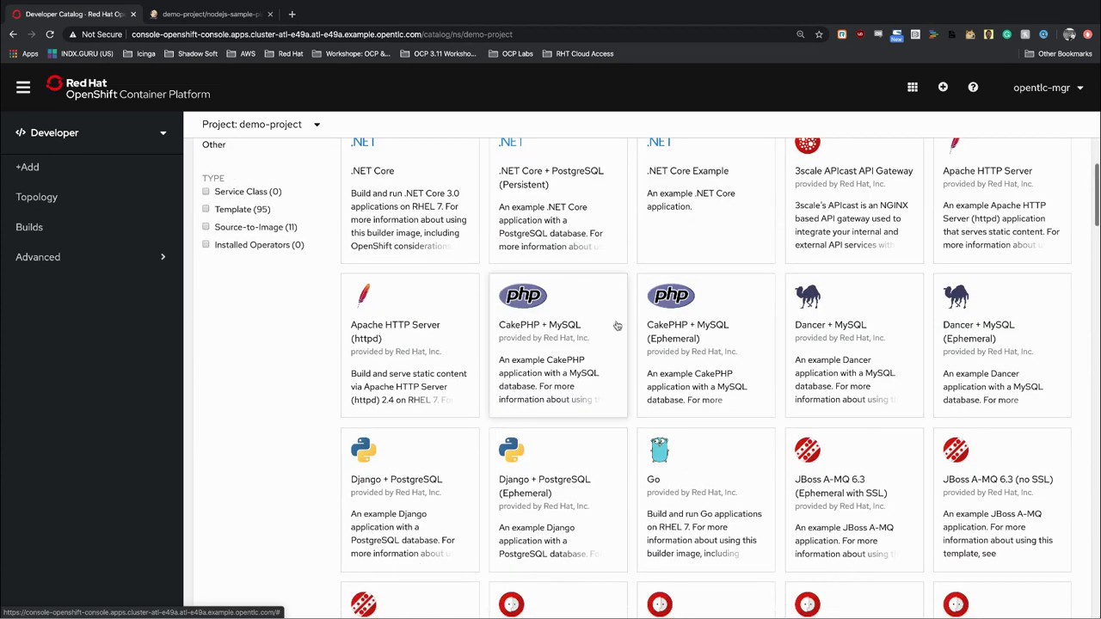
scroll(1053, 395, down, 1)
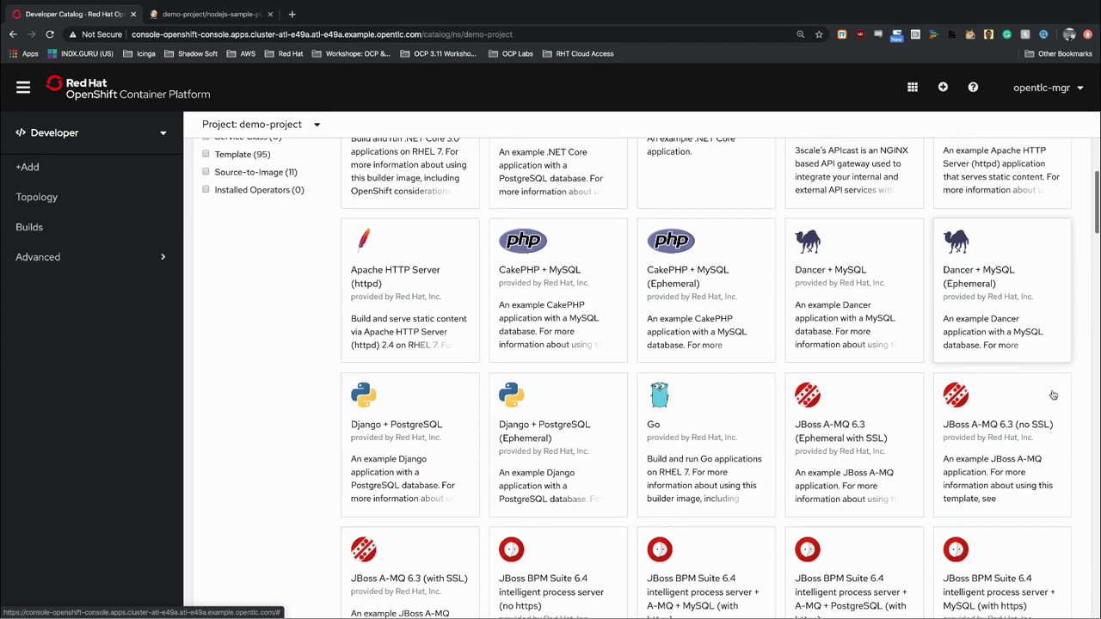
scroll(1053, 395, down, 1)
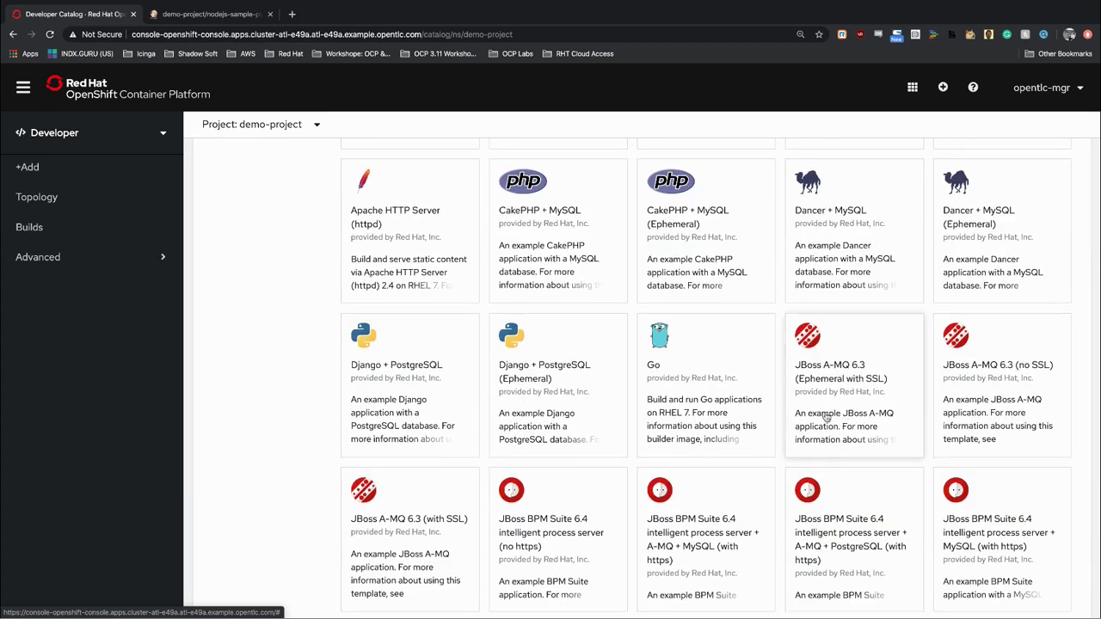
scroll(660, 405, down, 2)
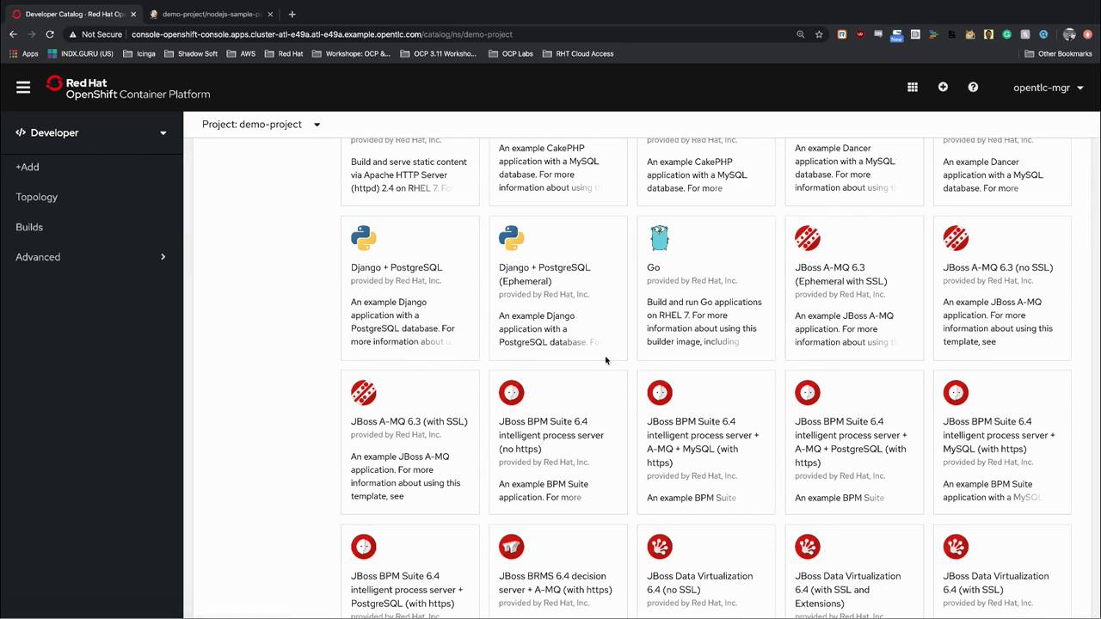
scroll(602, 361, up, 5)
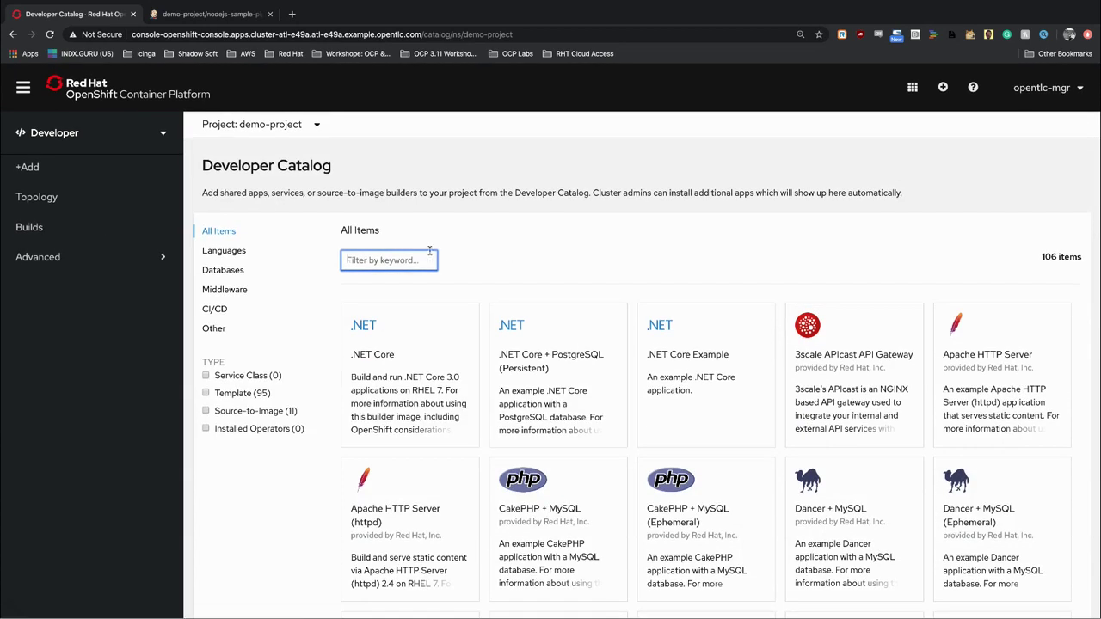
Filter the catalog to the 67 Middleware items, scroll them, and expand Advanced.
click(223, 295)
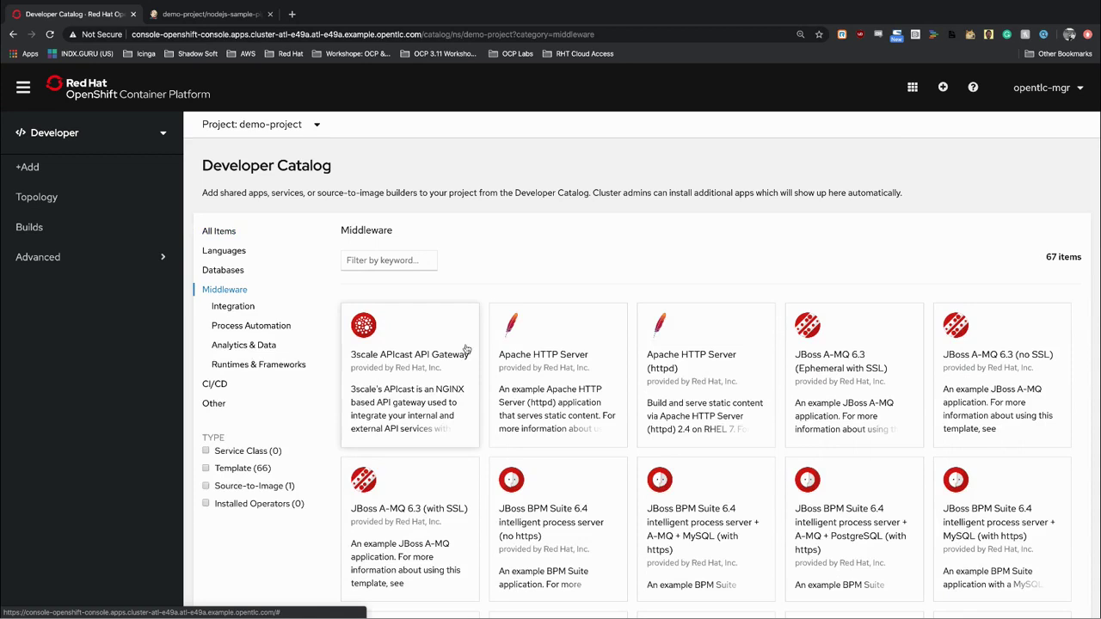
scroll(465, 348, down, 10)
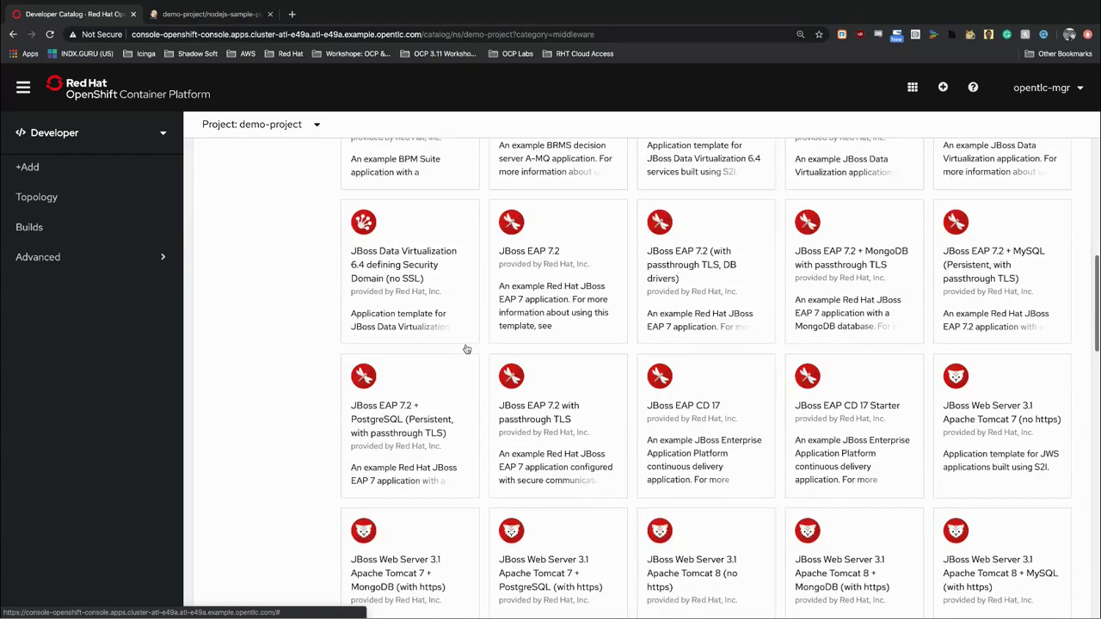
scroll(465, 348, up, 10)
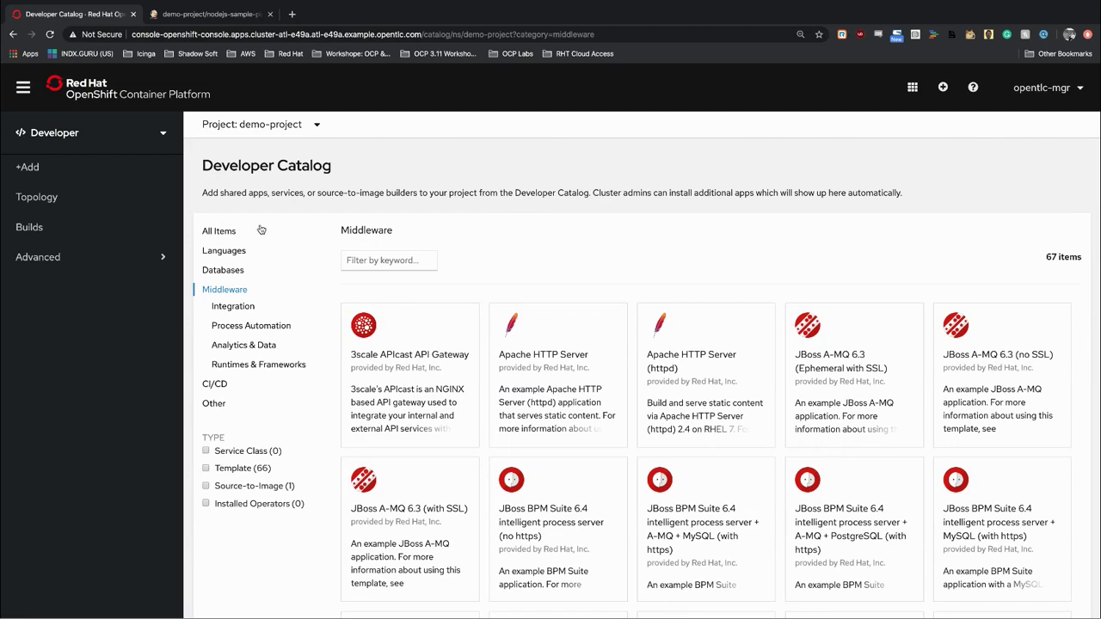
click(74, 258)
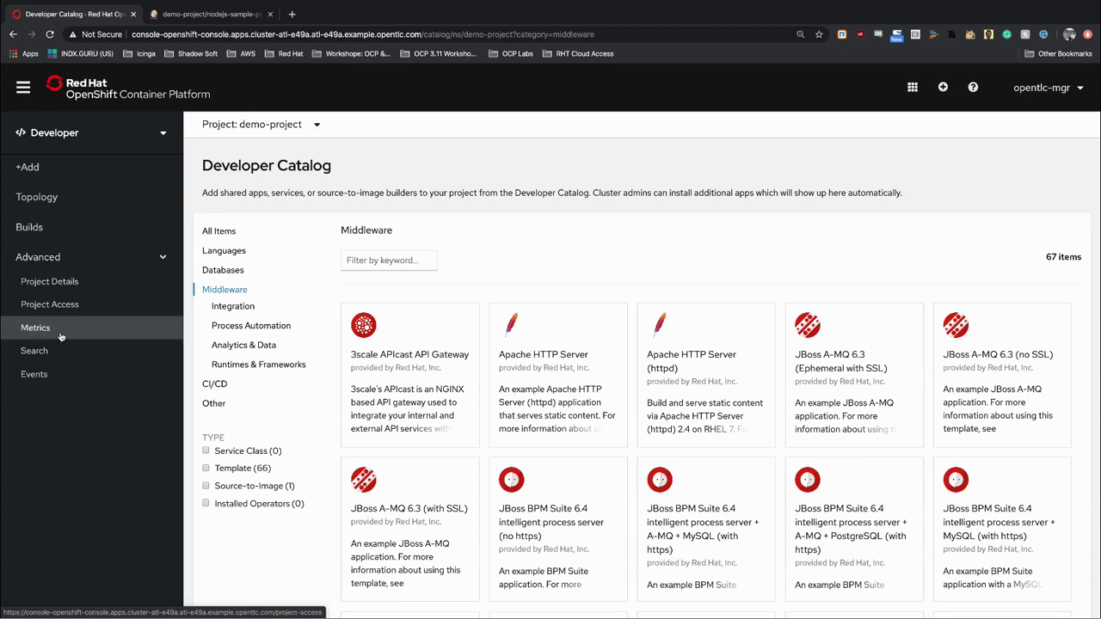
Review demo-project's Project Details dashboard (7 pods, 13.71m CPU, 1.2 GiB memory), then collapse Advanced.
click(92, 288)
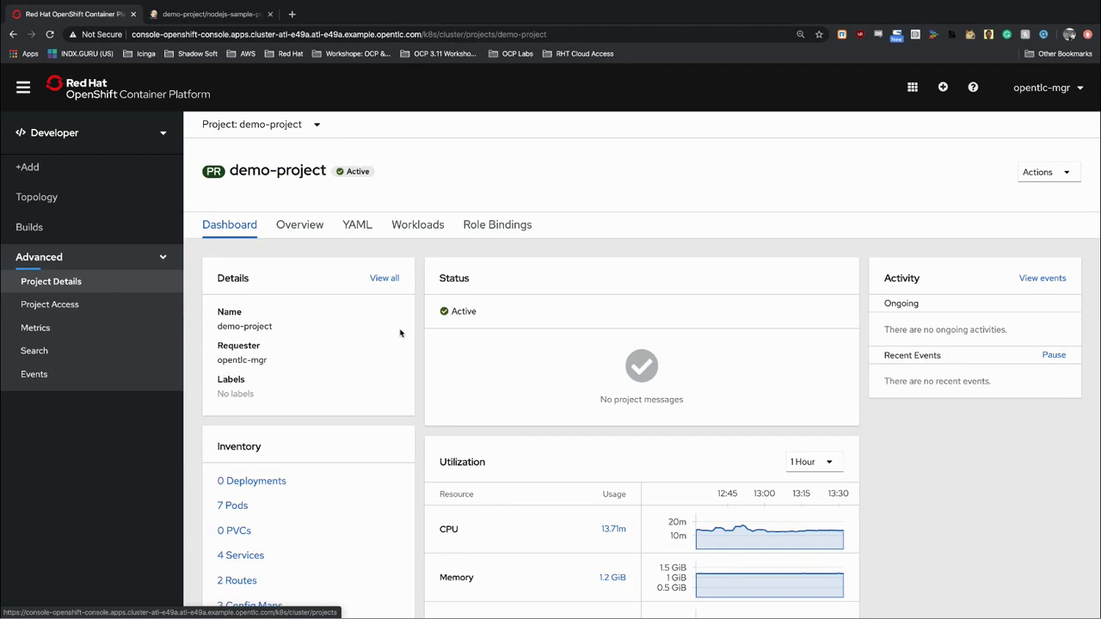
scroll(383, 337, down, 4)
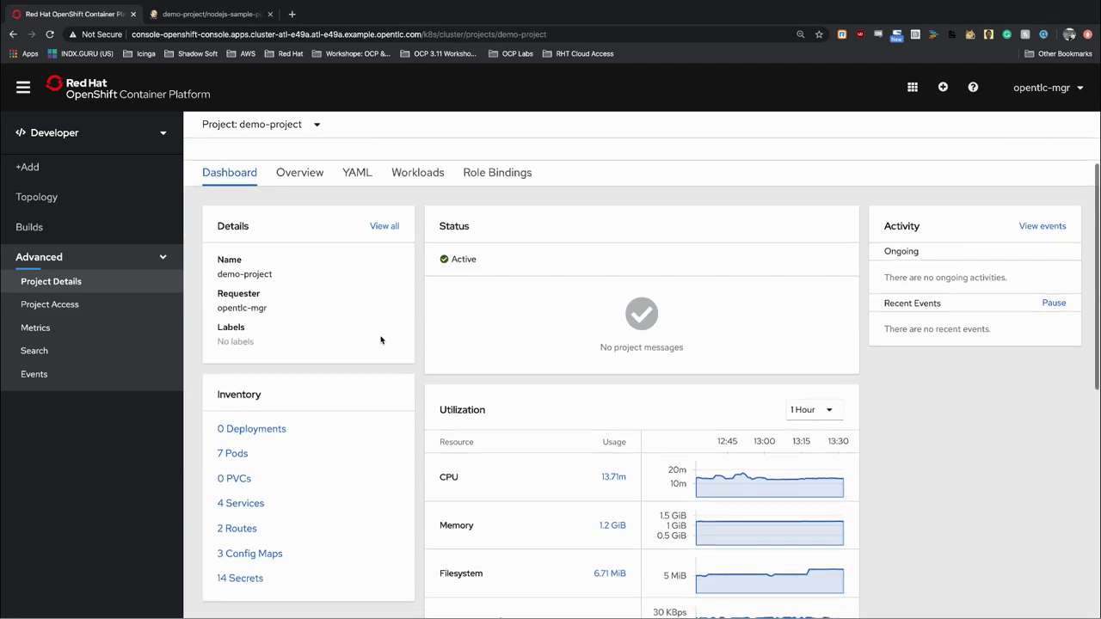
scroll(381, 339, down, 6)
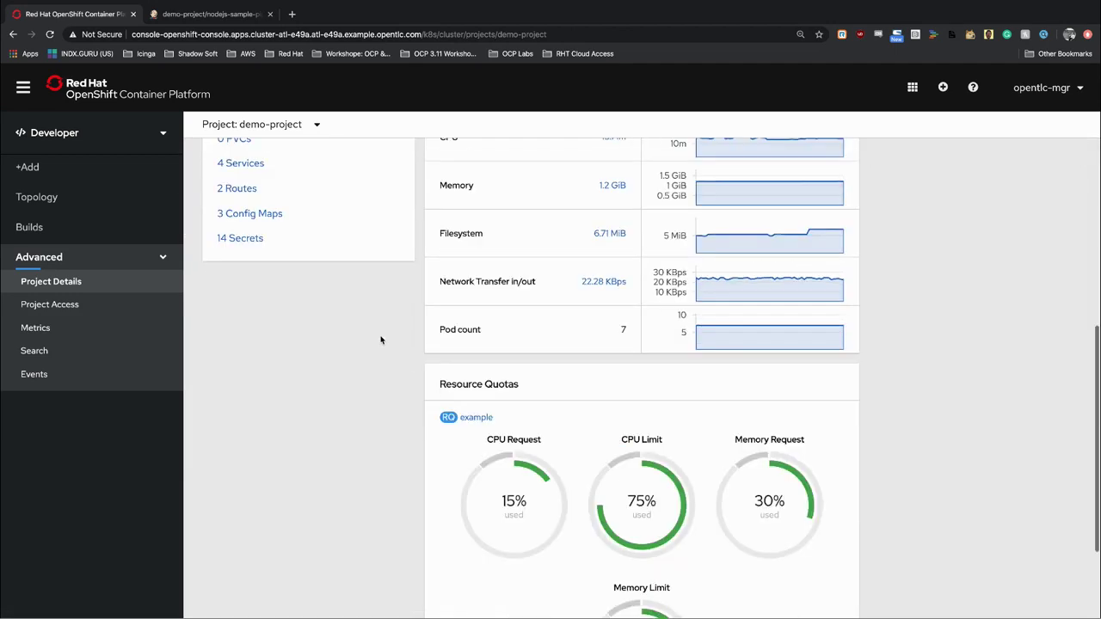
scroll(381, 340, up, 6)
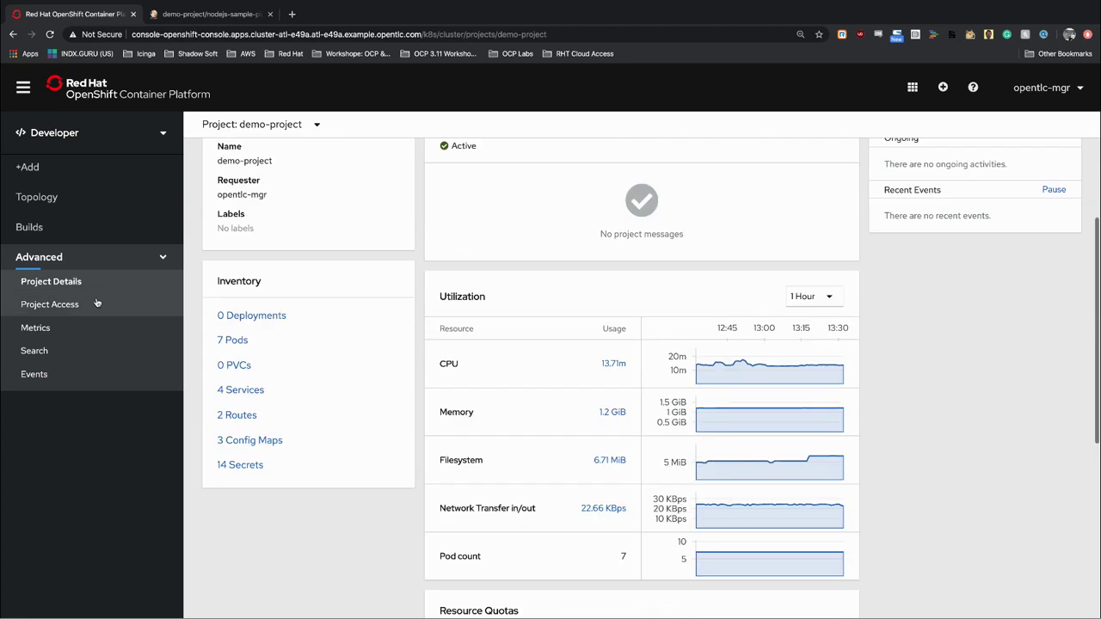
click(91, 259)
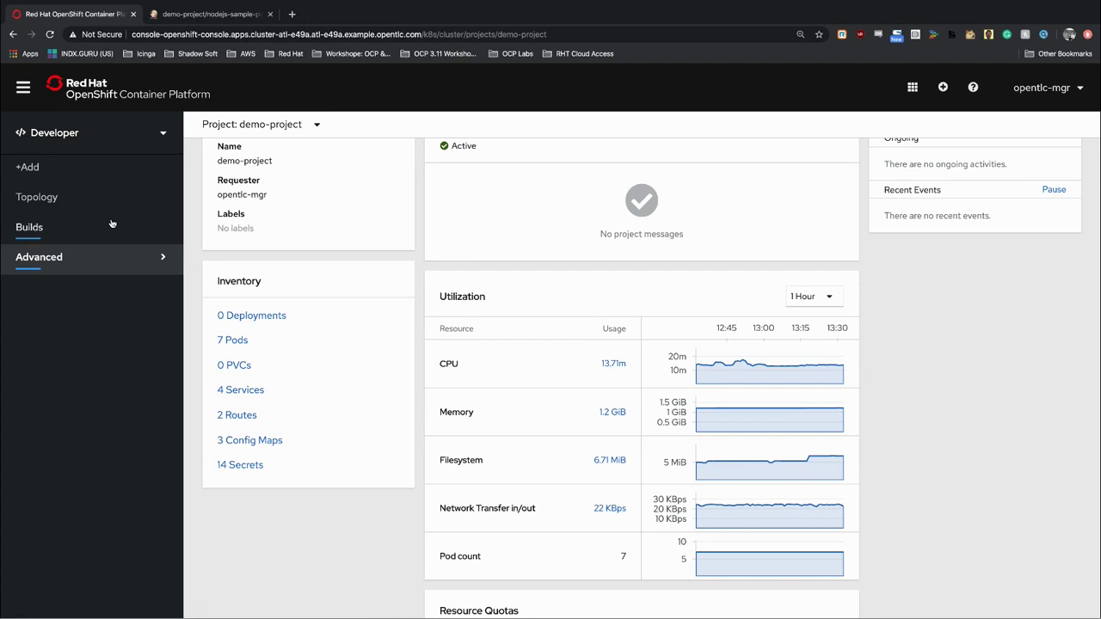
click(111, 141)
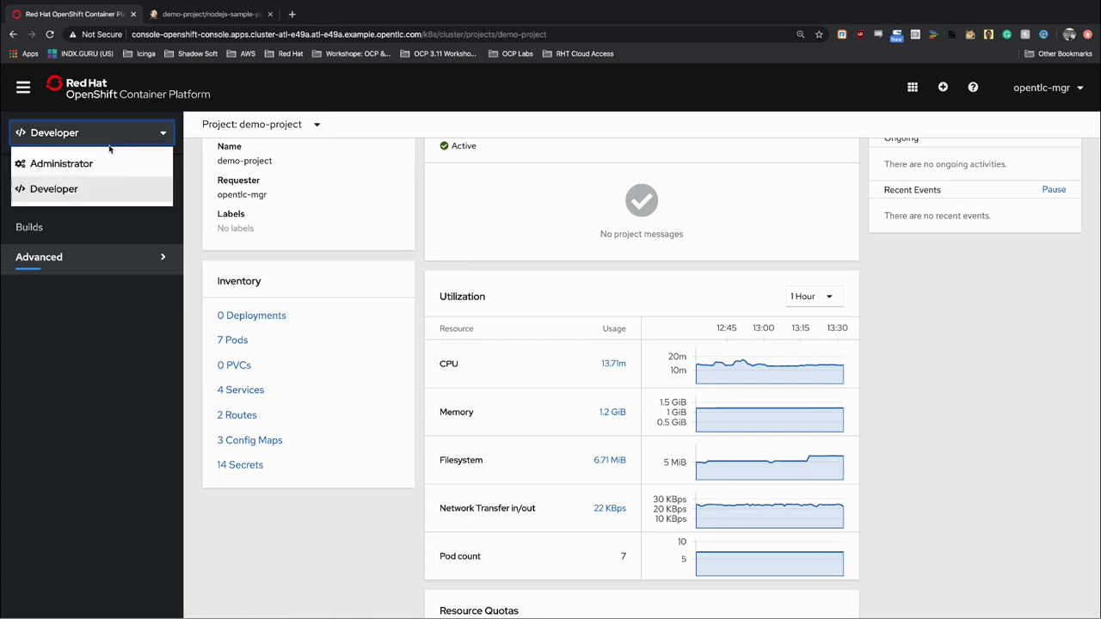
Choose Administrator to load the cluster Overview dashboard with 7 nodes, 227 pods, version 4.3.1.
click(102, 162)
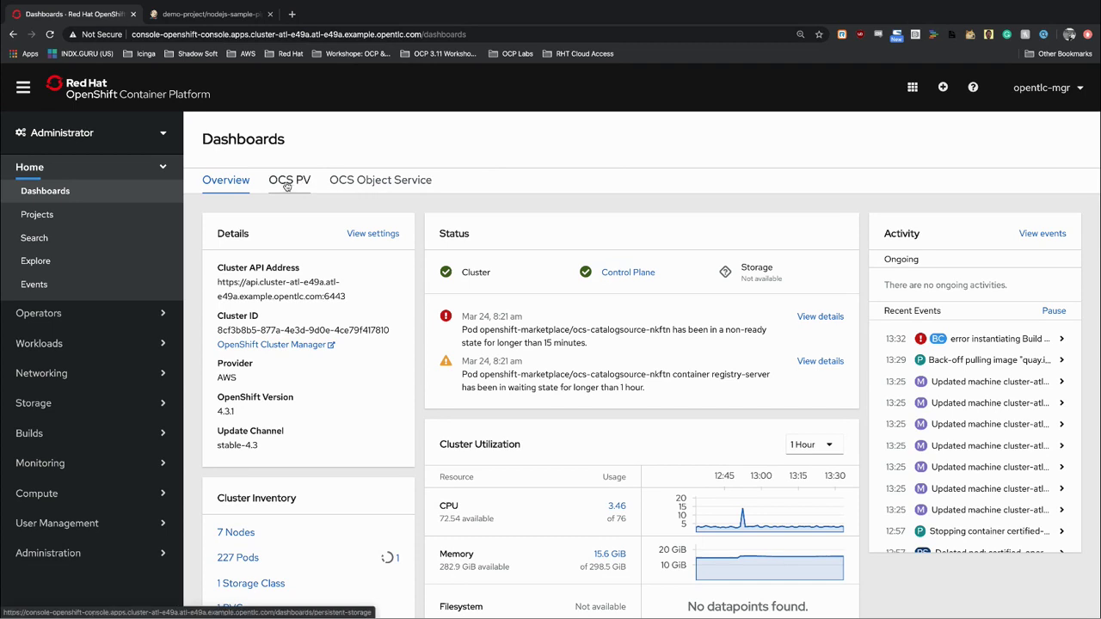
Review the OCS PV and OCS Object Service dashboards, then advance to the full-screen UPI slide.
click(291, 187)
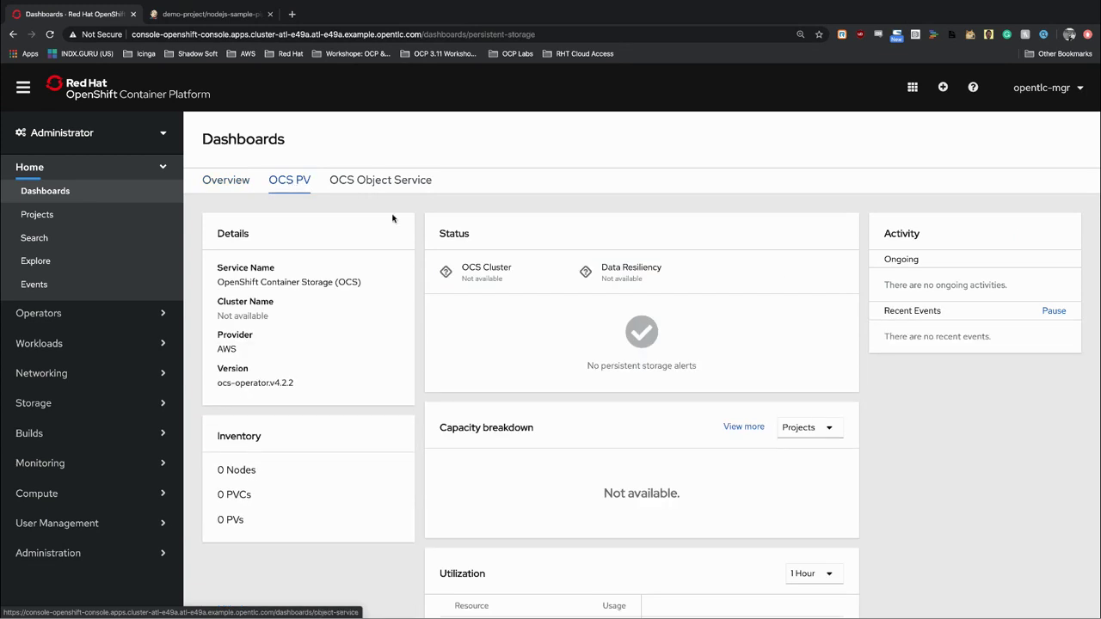
scroll(396, 344, down, 2)
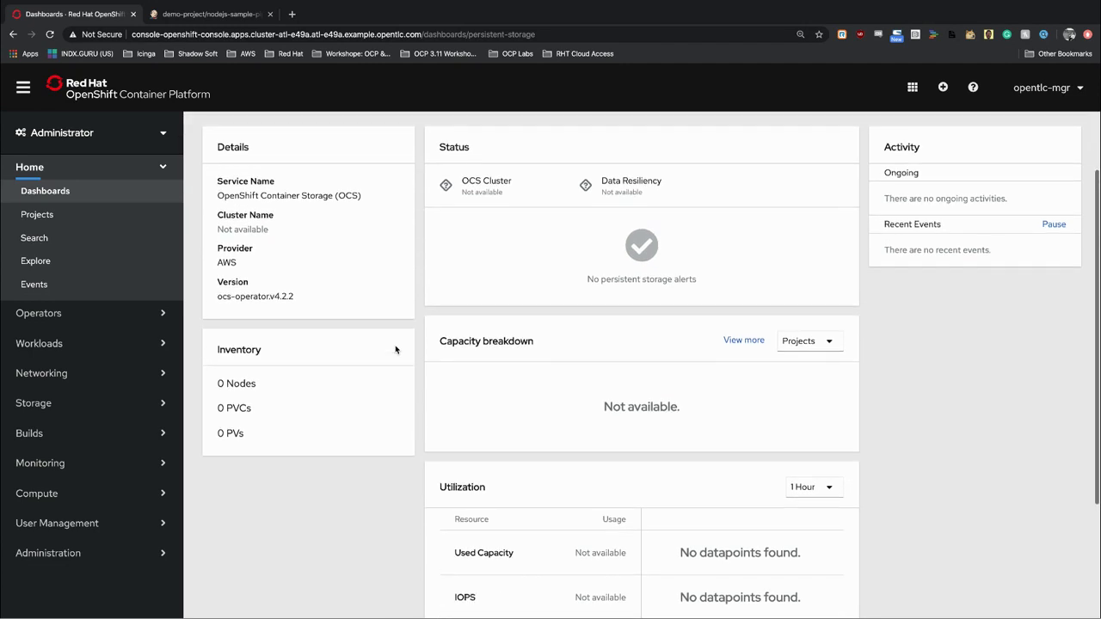
scroll(396, 349, down, 4)
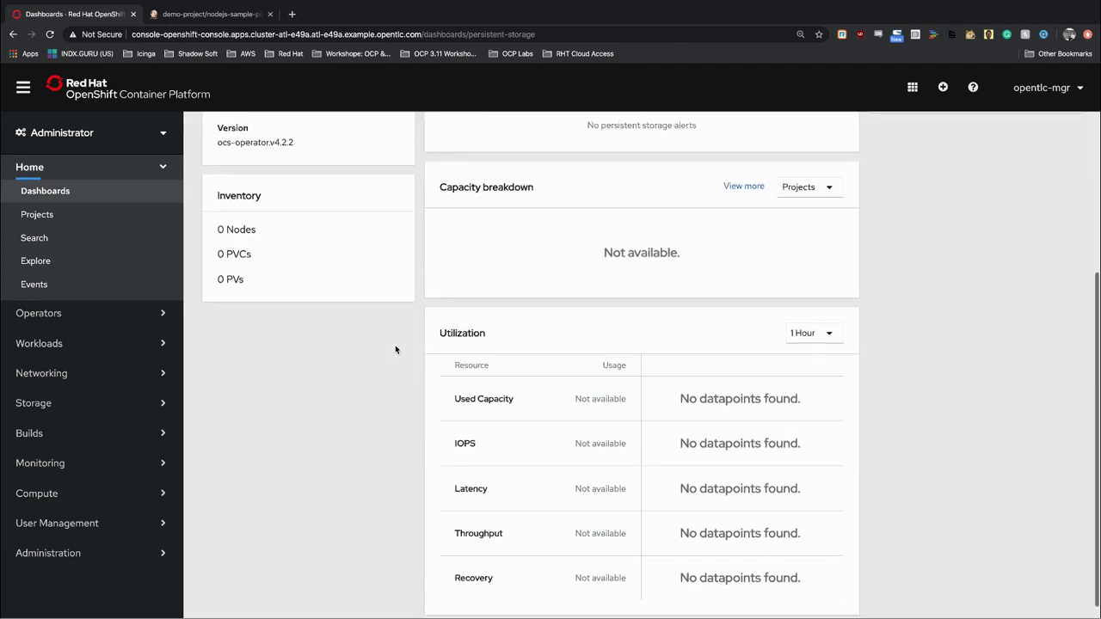
scroll(395, 349, up, 6)
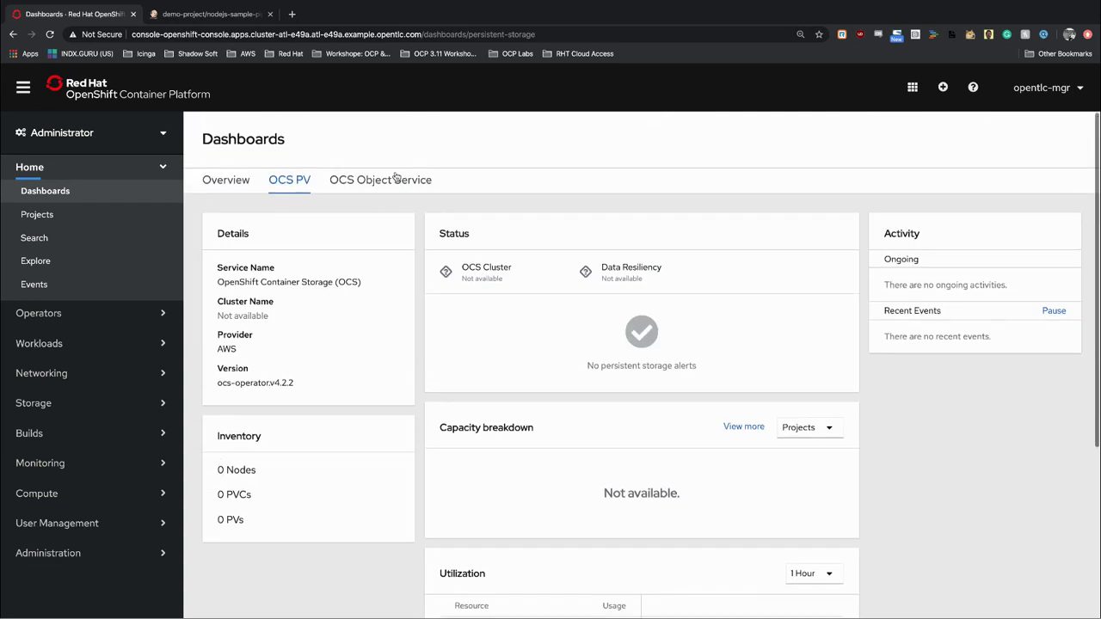
click(387, 182)
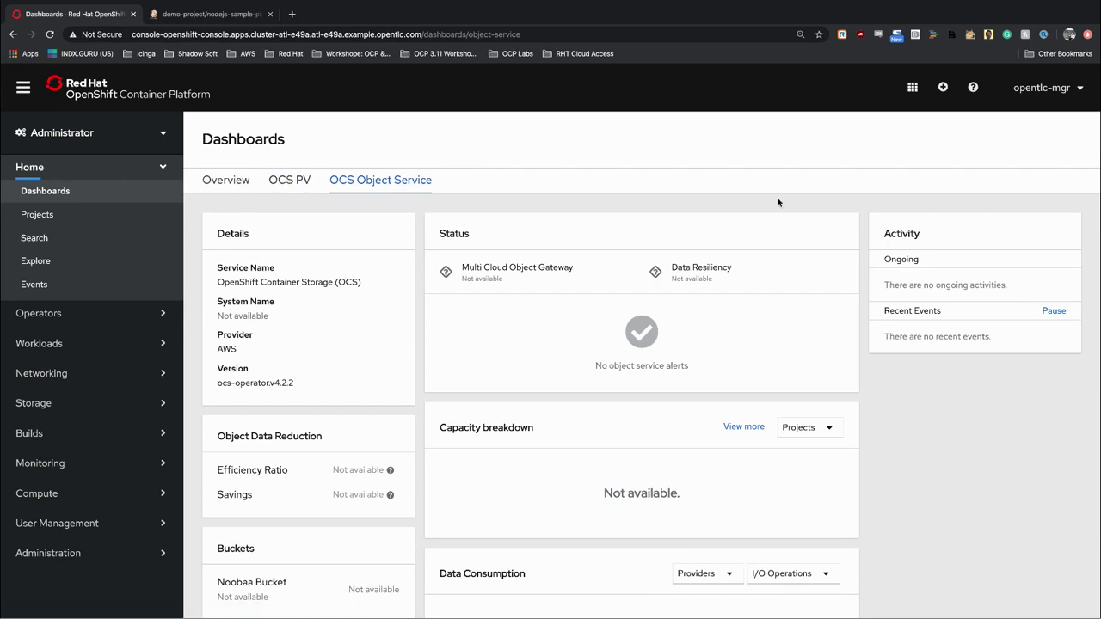
key(ctrl+Right)
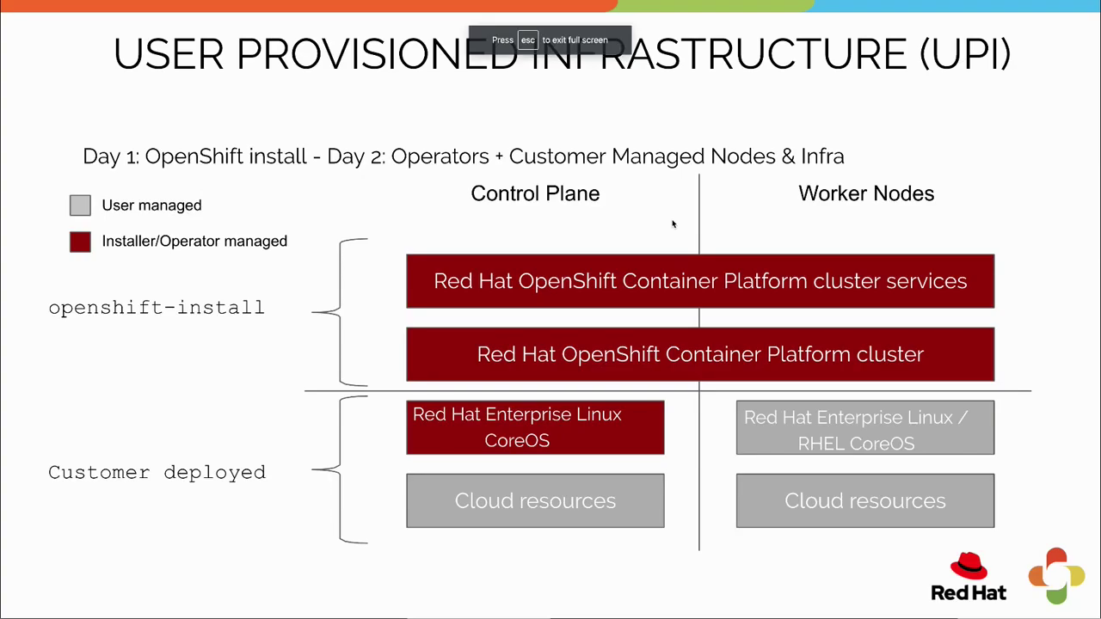
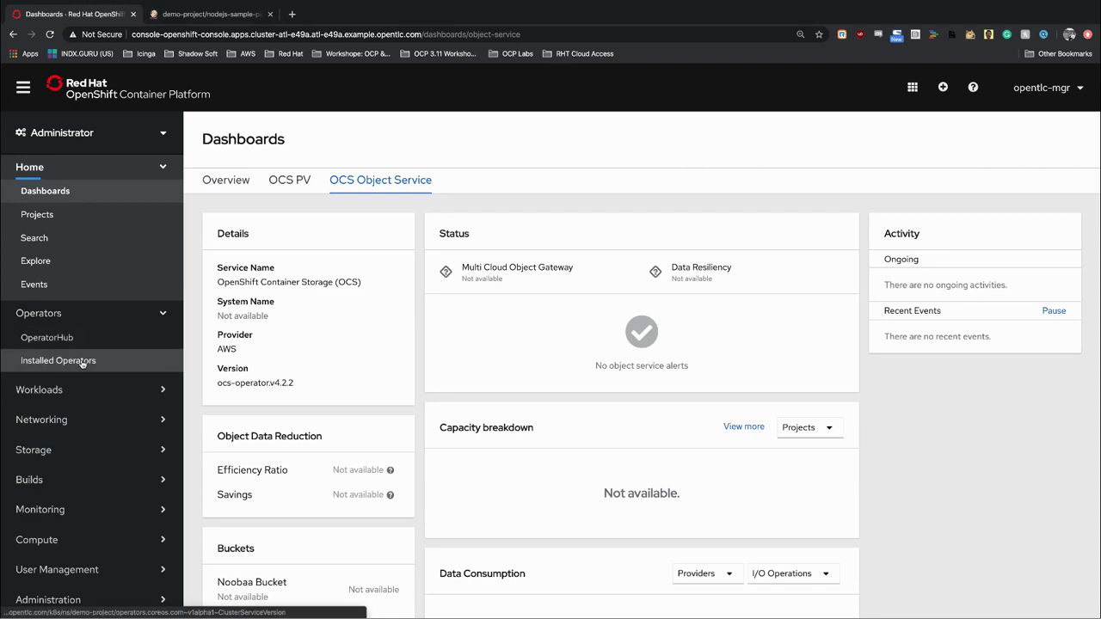
Filter OperatorHub to Storage operators and open the OpenShift Container Storage 4.2.2 operator details.
click(83, 362)
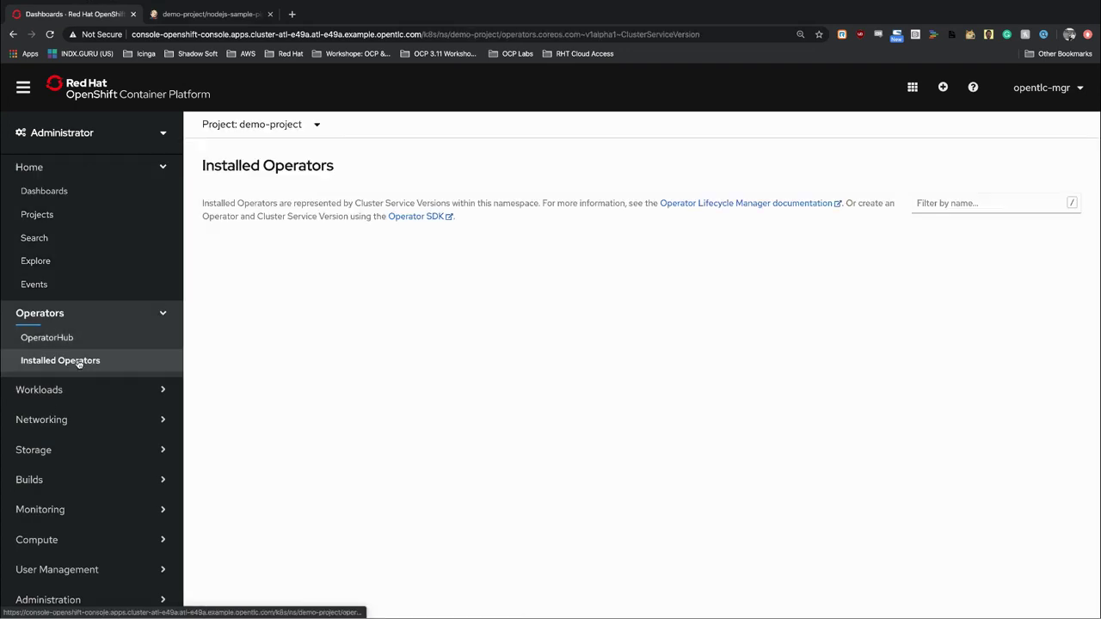
click(51, 338)
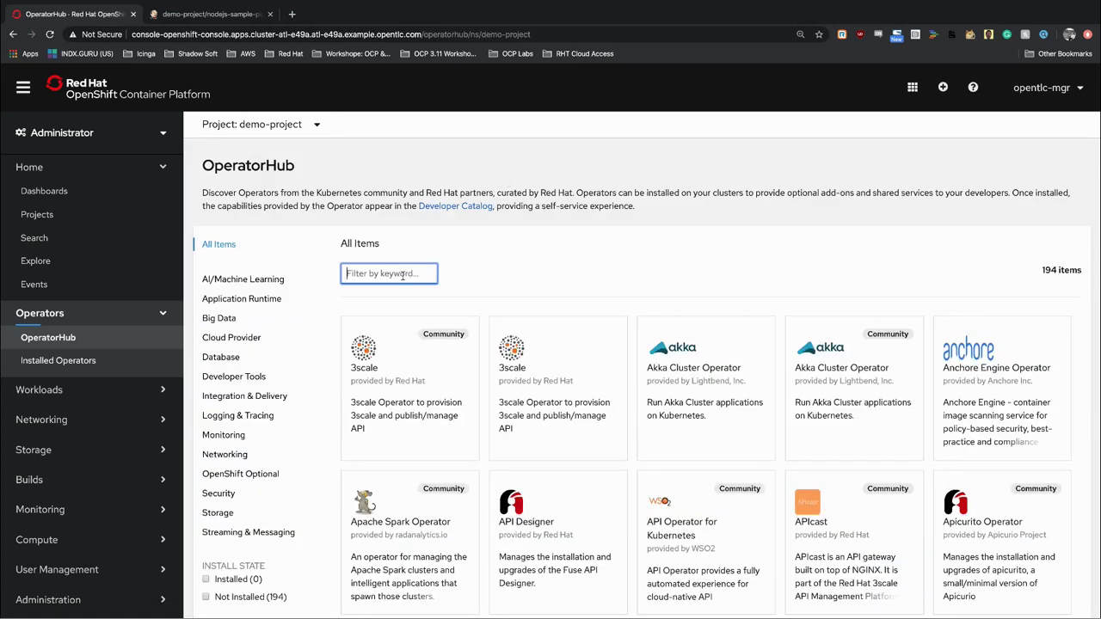
click(218, 514)
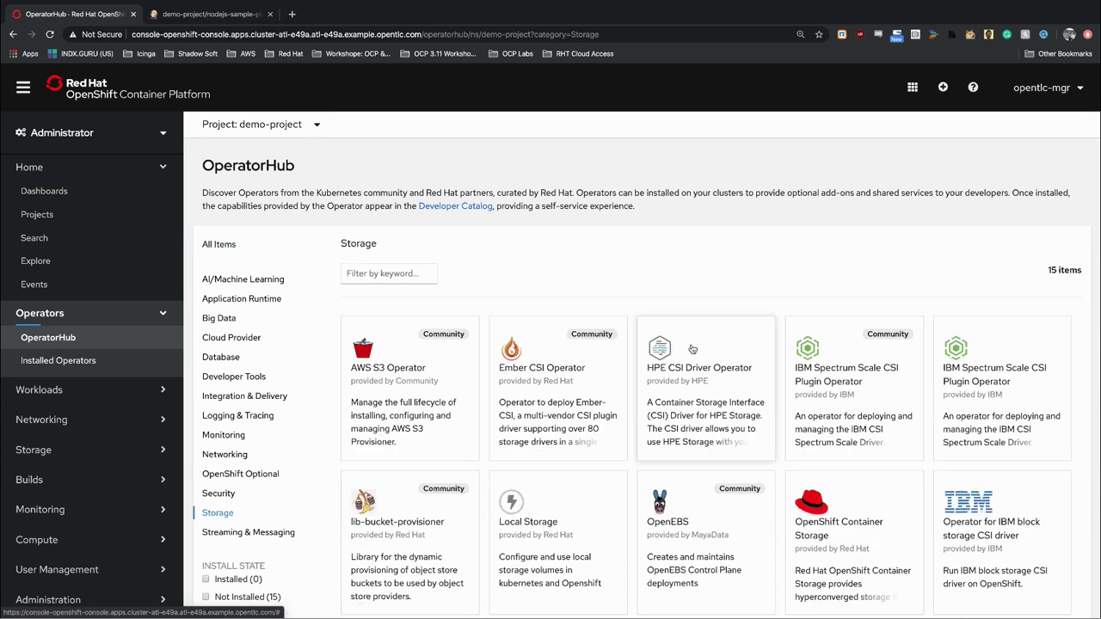
scroll(688, 344, down, 3)
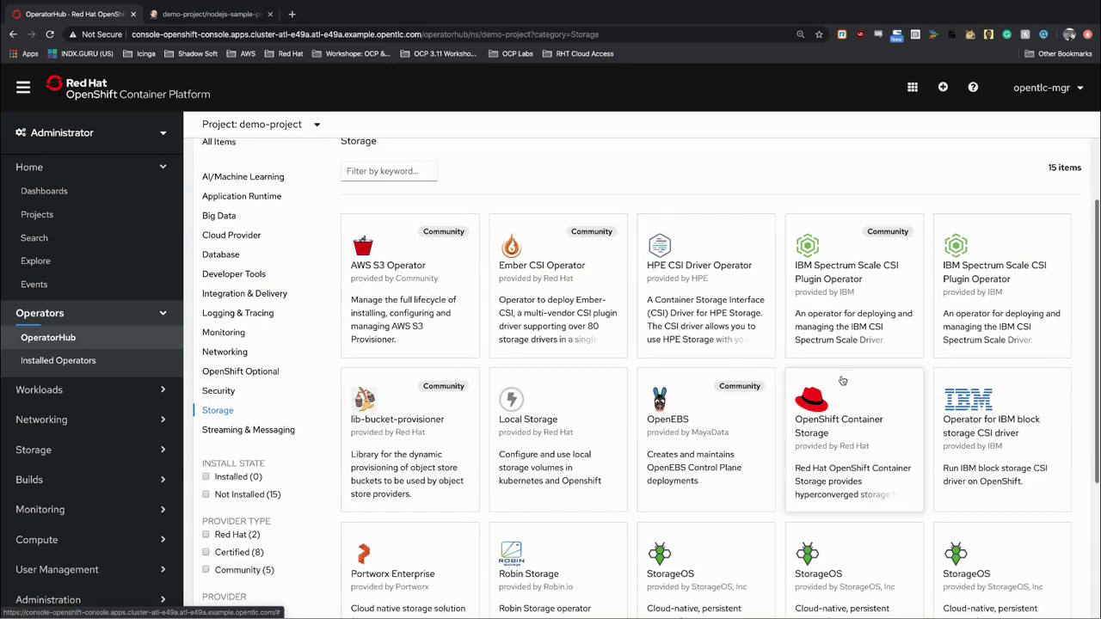
click(830, 411)
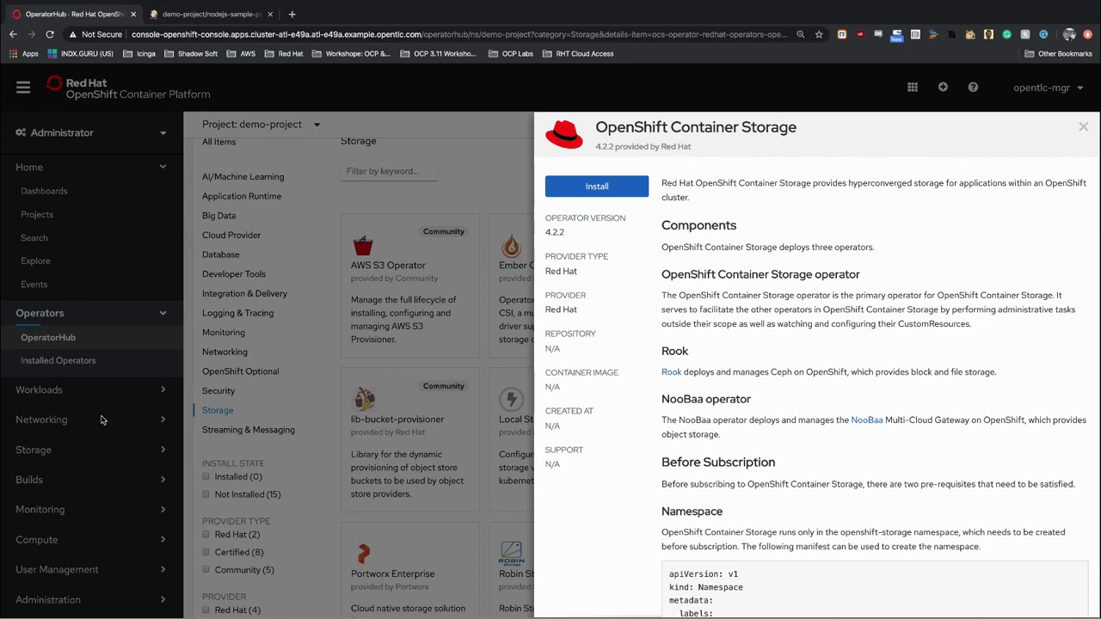
Close the OpenShift Container Storage panel to return to the 15-operator Storage catalog.
click(476, 165)
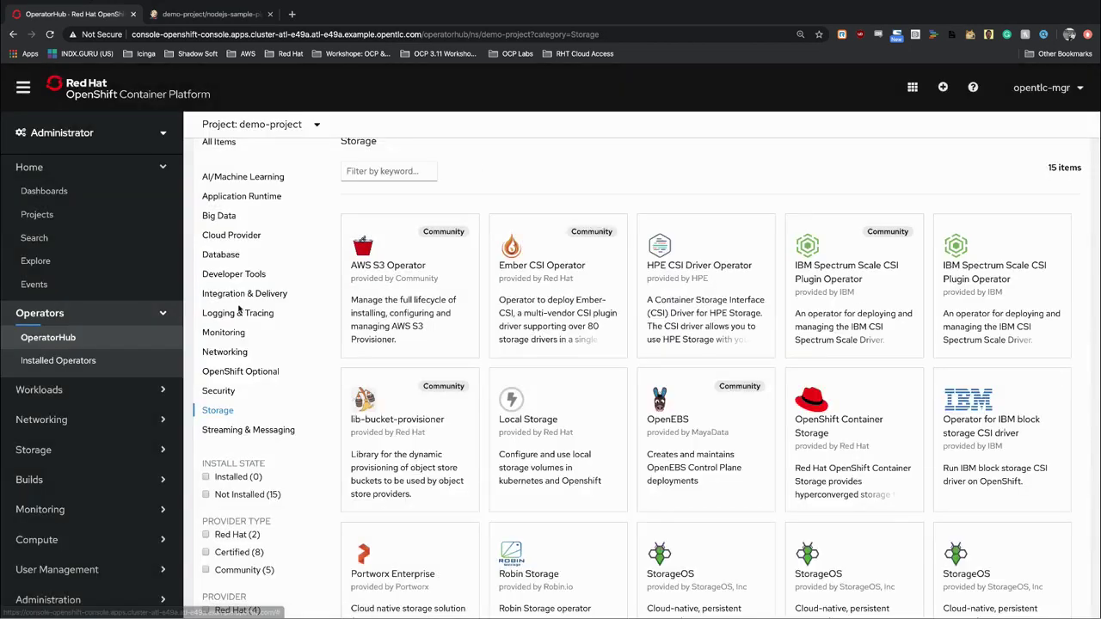
Show demo-project's four Services under Networking, including jenkins and mongodb, and collapse Operators.
click(89, 421)
click(64, 445)
click(163, 316)
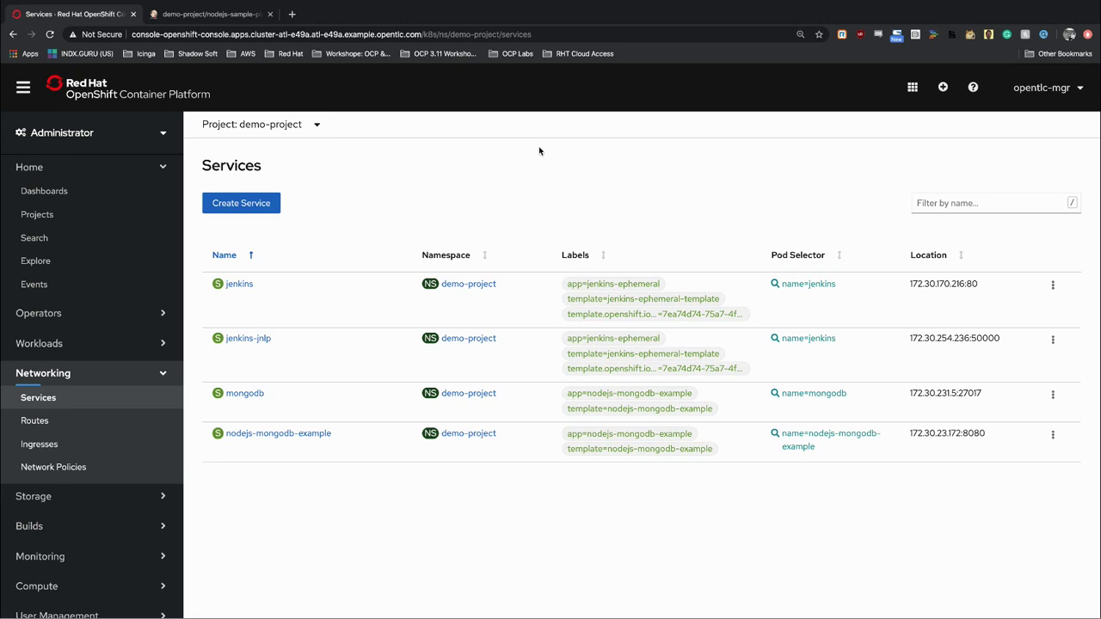
Open demo-project's Routes, confirm the jenkins route loads Jenkins, then close that tab.
click(89, 423)
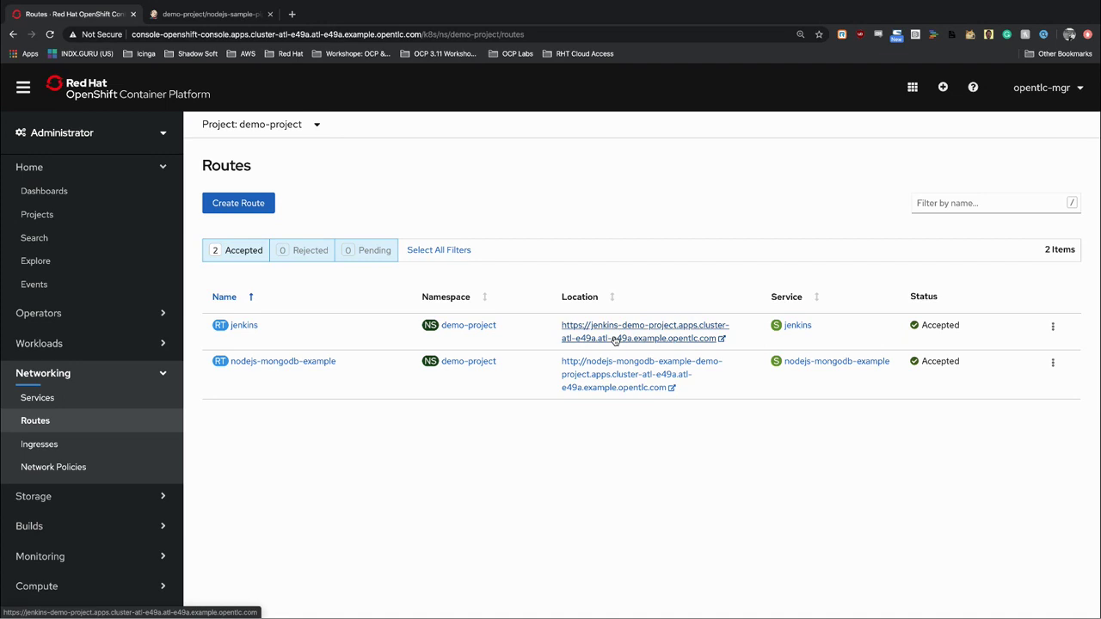
click(615, 339)
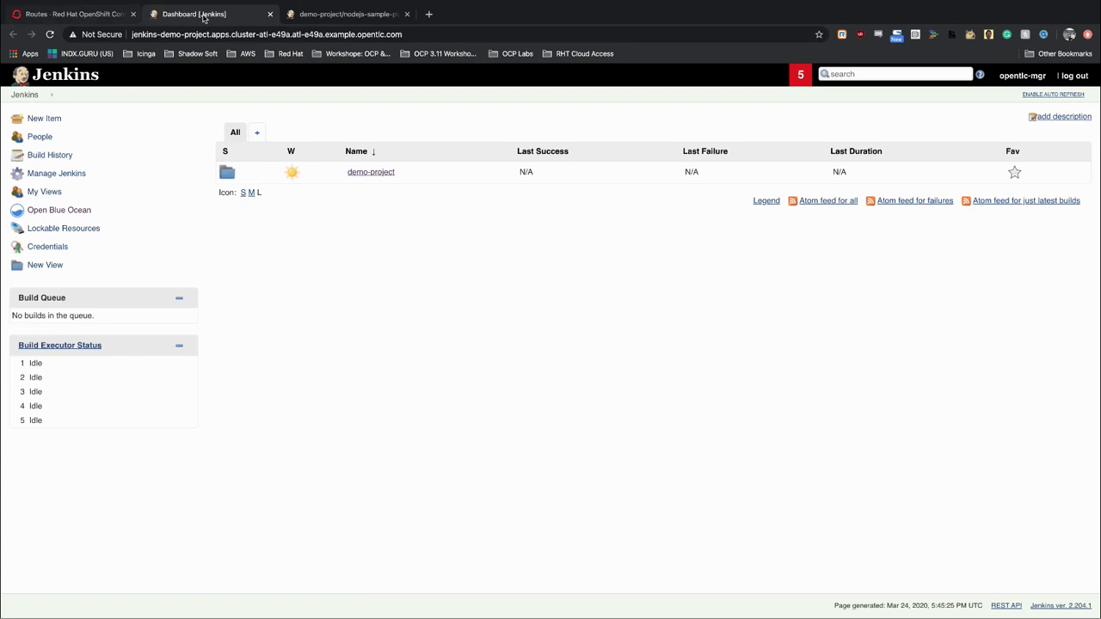
click(269, 13)
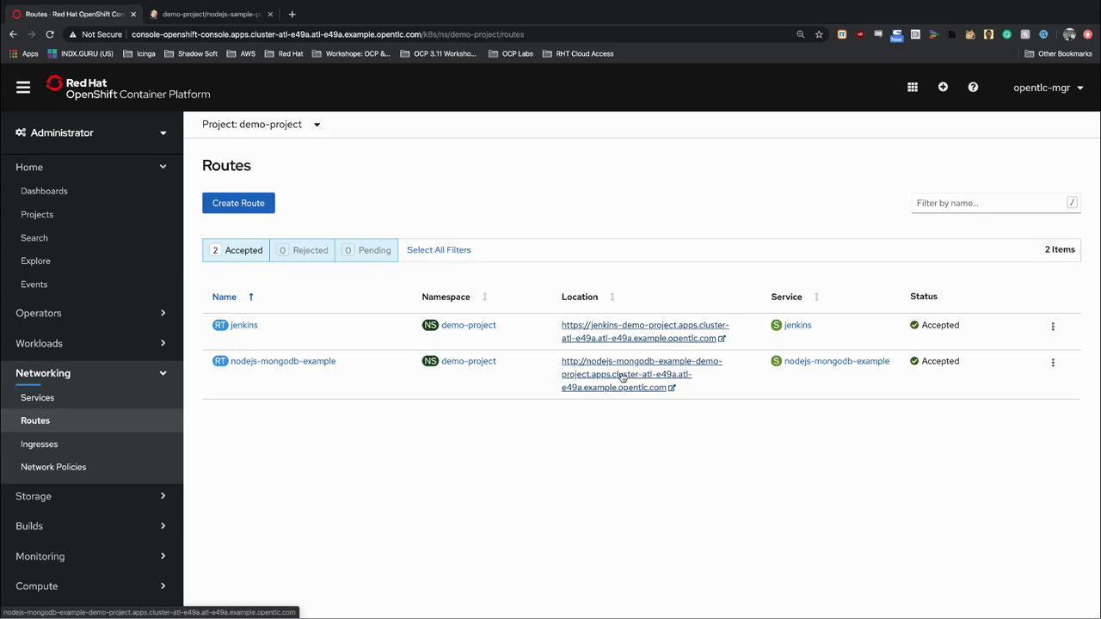
View the nodejs-mongodb-example route's welcome page, then go back to the console's Routes list.
click(622, 375)
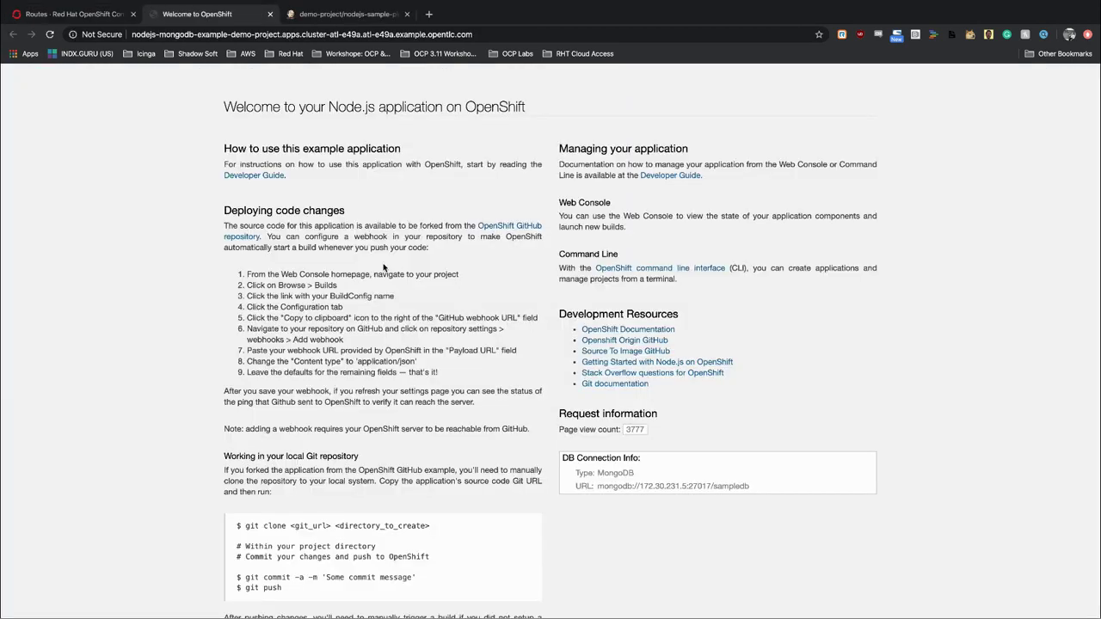
scroll(384, 267, down, 2)
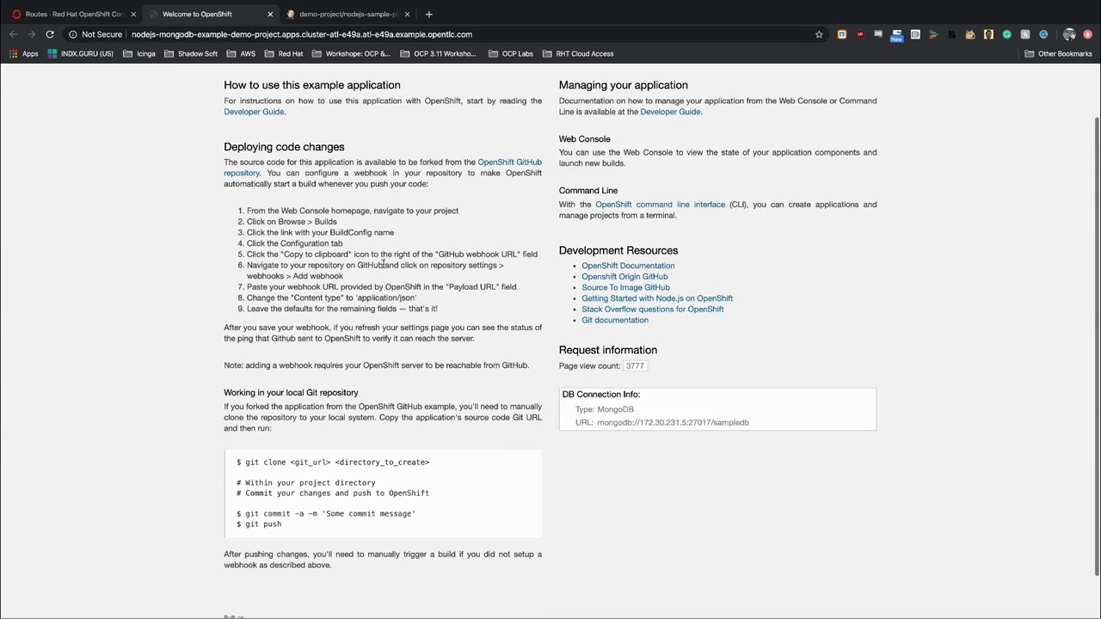
scroll(384, 264, up, 2)
scroll(384, 263, up, 1)
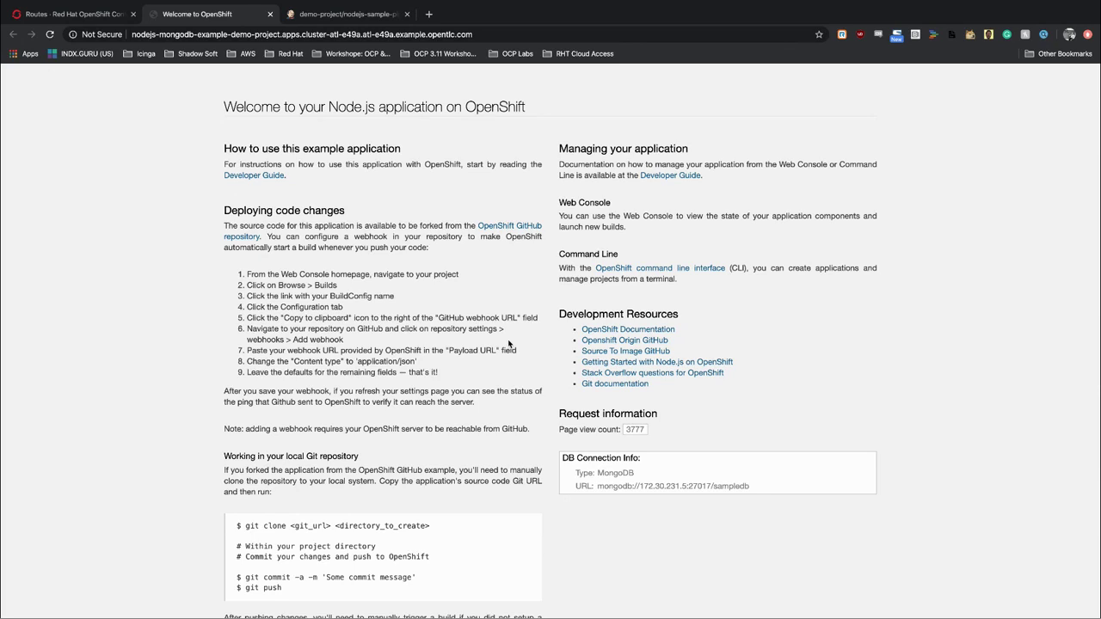
click(79, 16)
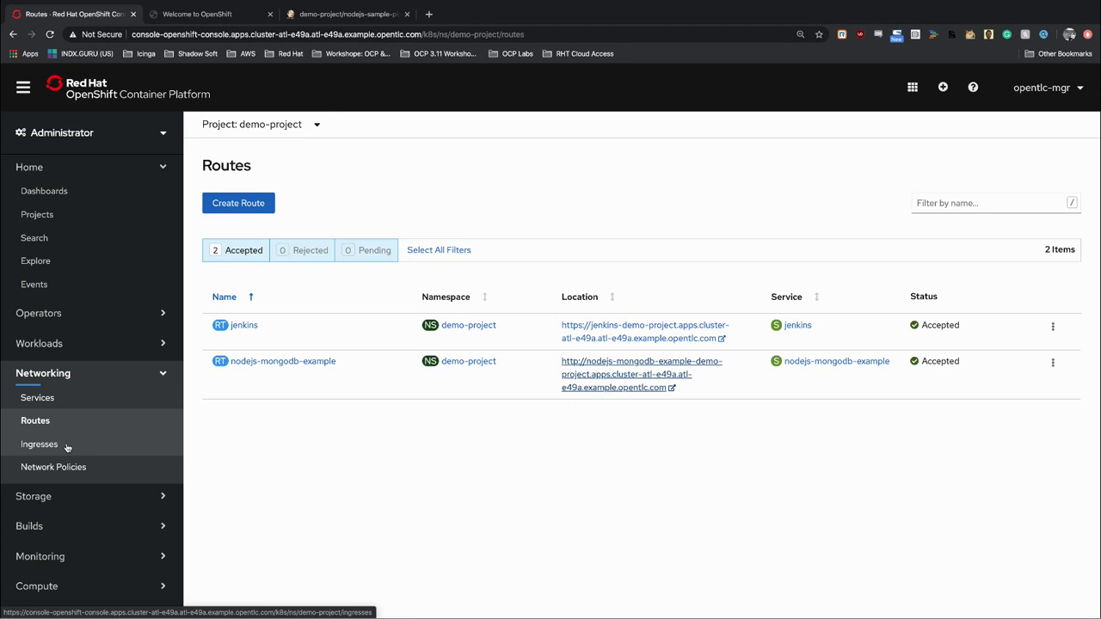
Confirm demo-project has no Ingresses, then list its two Network Policies.
click(67, 446)
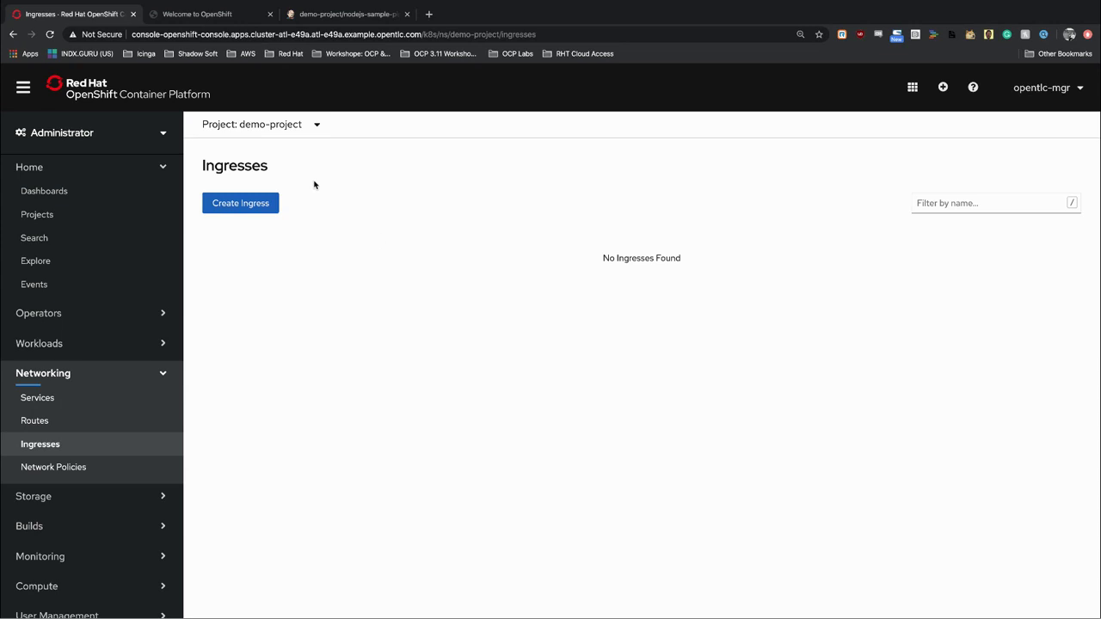
click(67, 470)
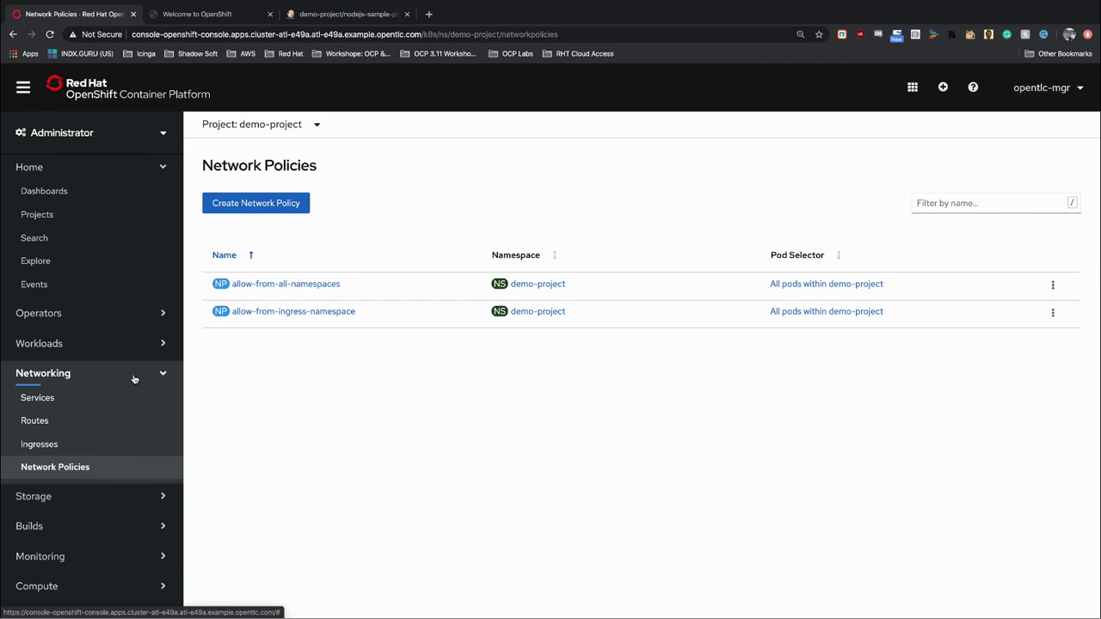
Collapse the Networking section in the left navigation.
click(133, 379)
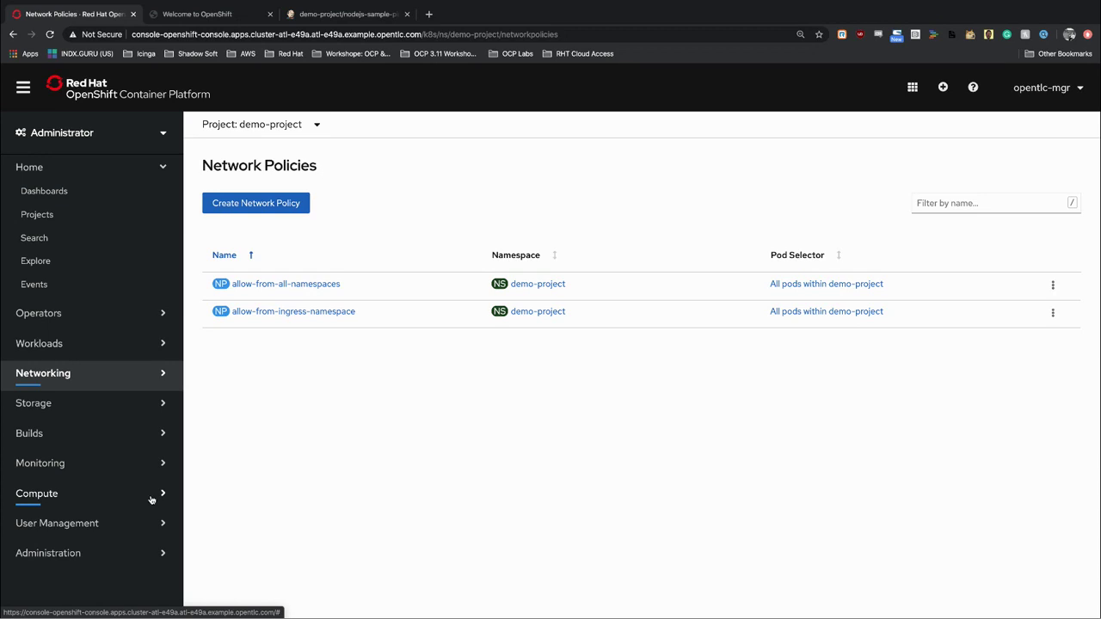
Open Compute > Nodes: seven Ready nodes, three masters and four workers.
click(106, 496)
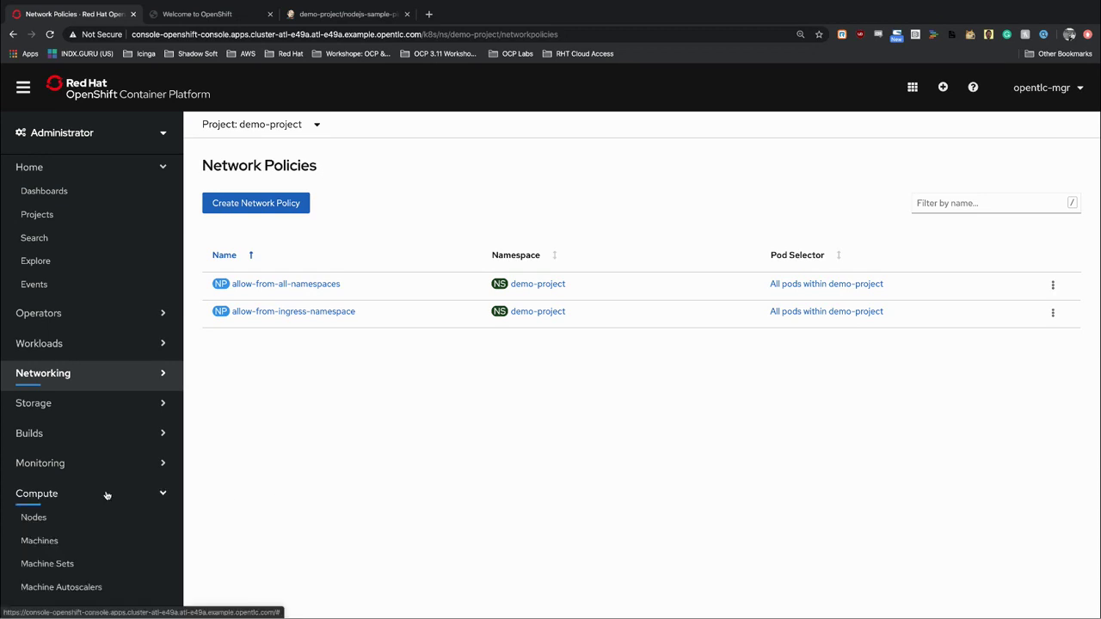
click(57, 526)
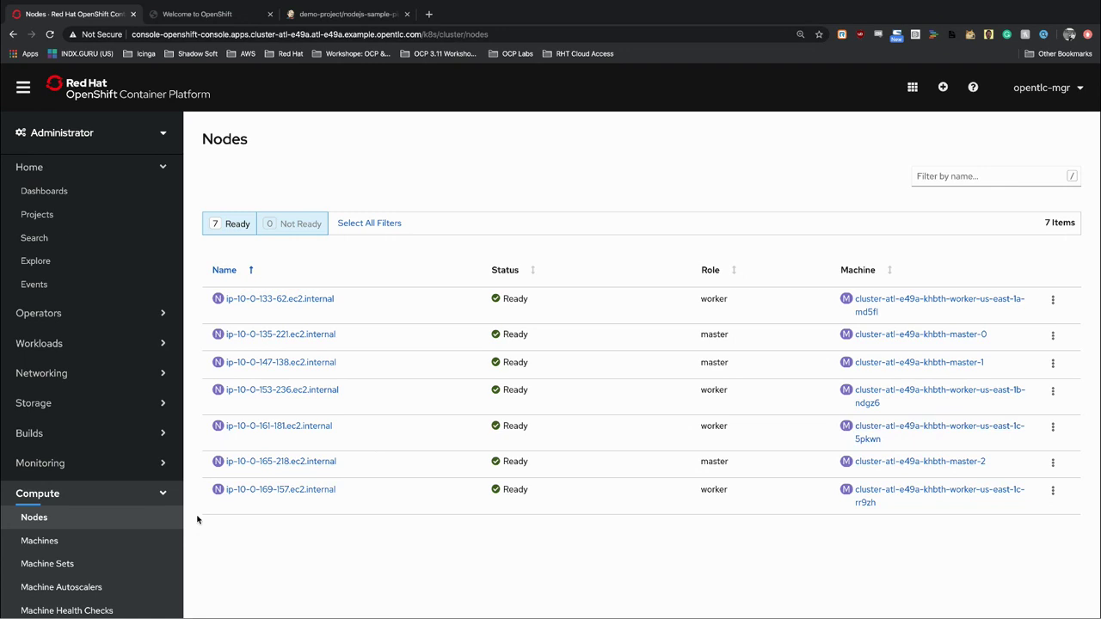
From the Machines list, open worker machine us-east-1b-ndgz6's details (Running, m4.4xlarge).
click(65, 541)
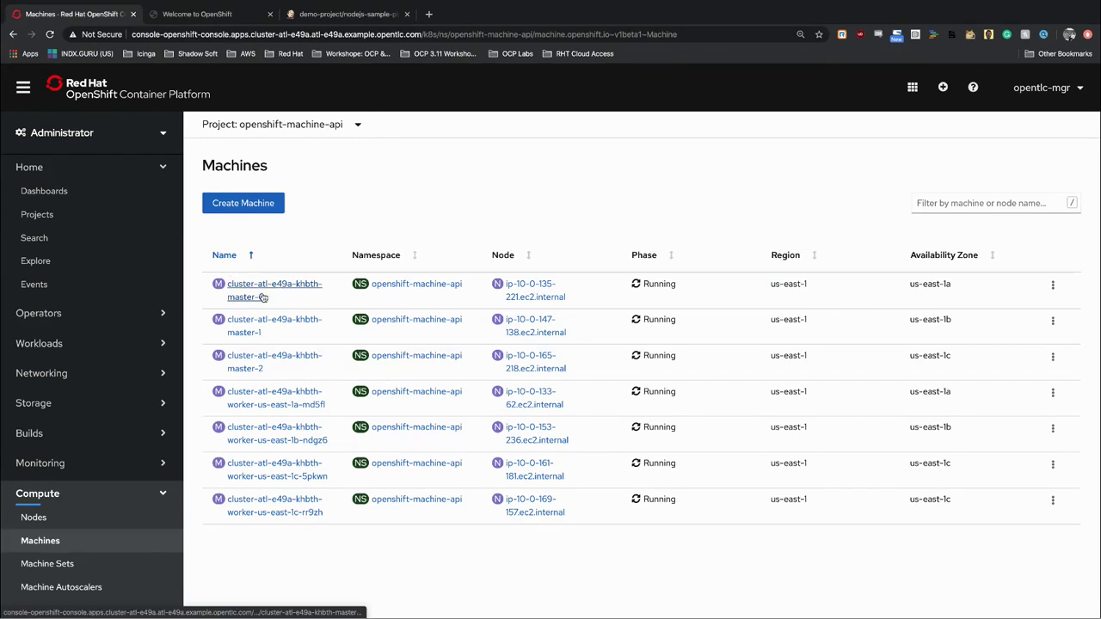
click(275, 439)
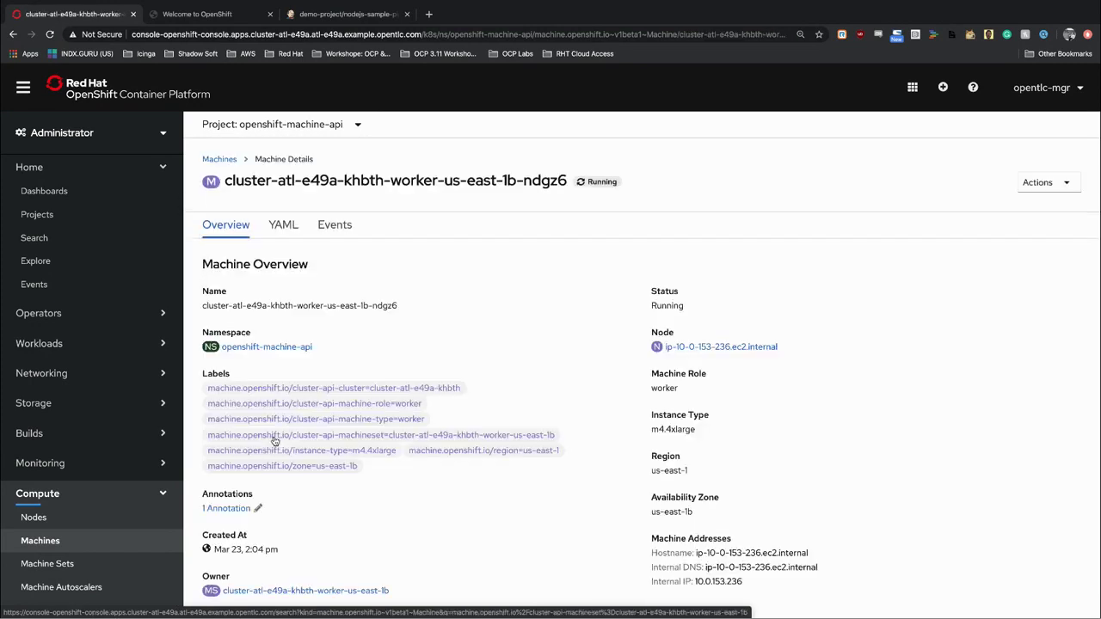
Read the ndgz6 machine's YAML down to status: phase Running, internal IP 10.0.153.236.
click(283, 225)
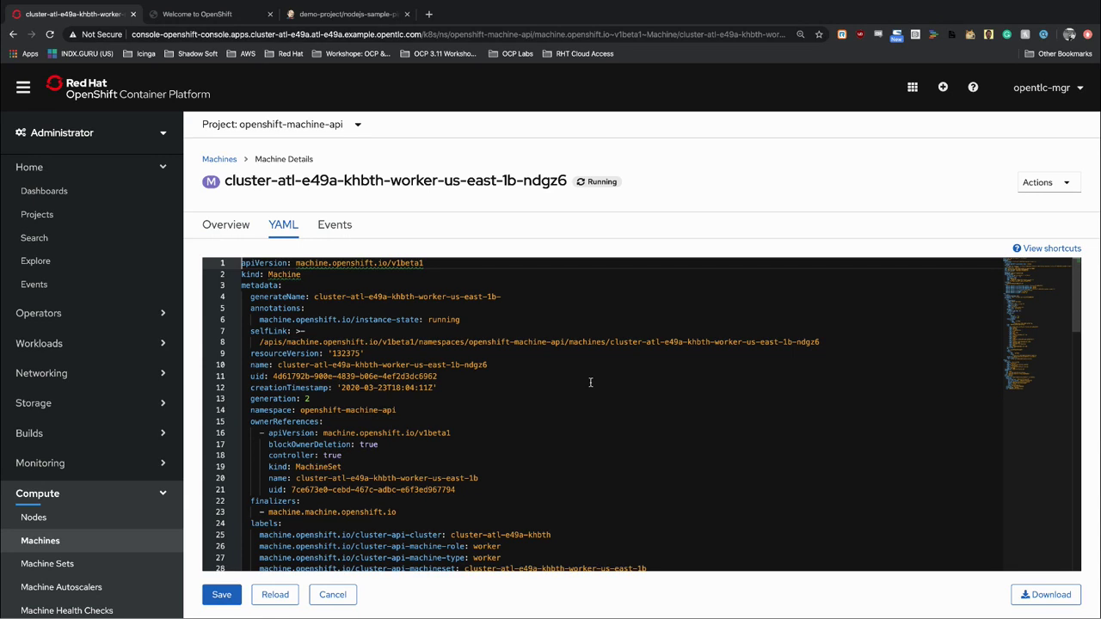
scroll(538, 389, down, 5)
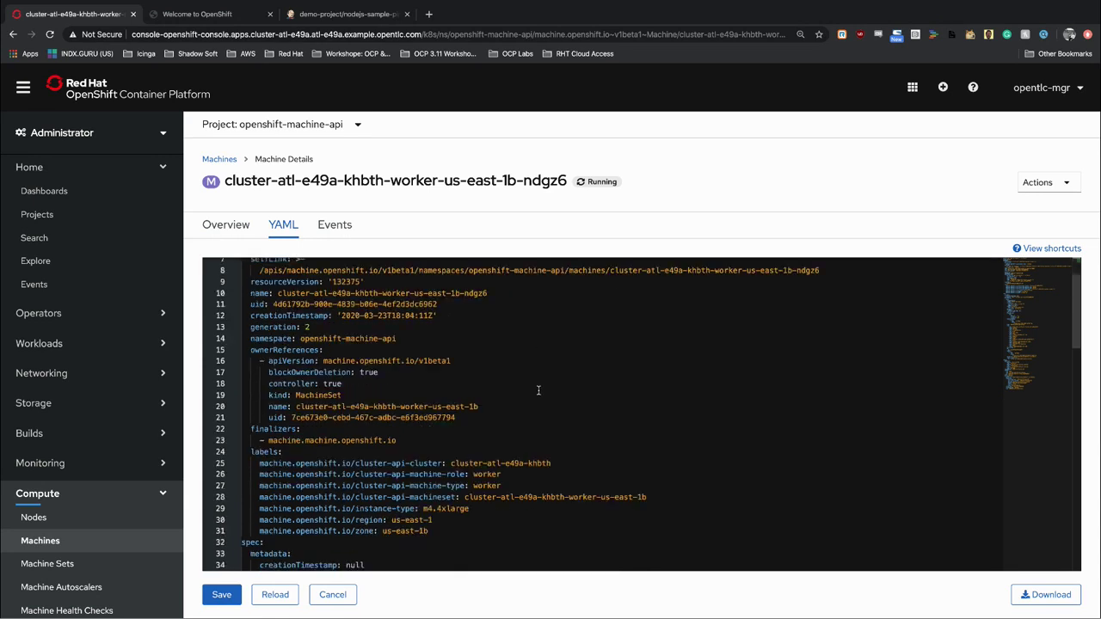
scroll(539, 391, down, 3)
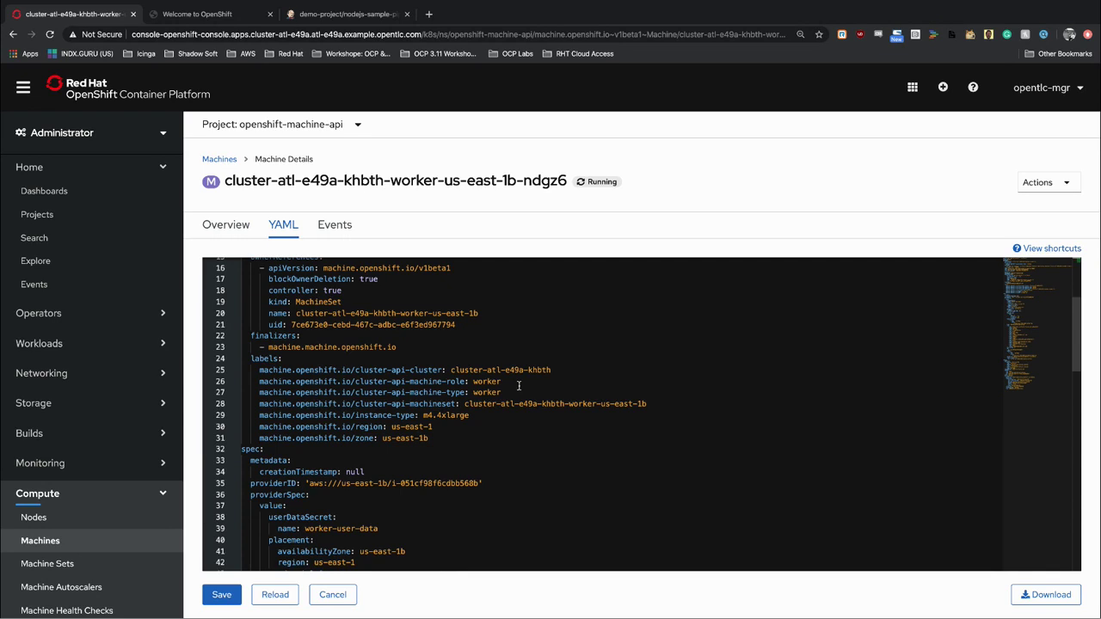
scroll(457, 473, down, 5)
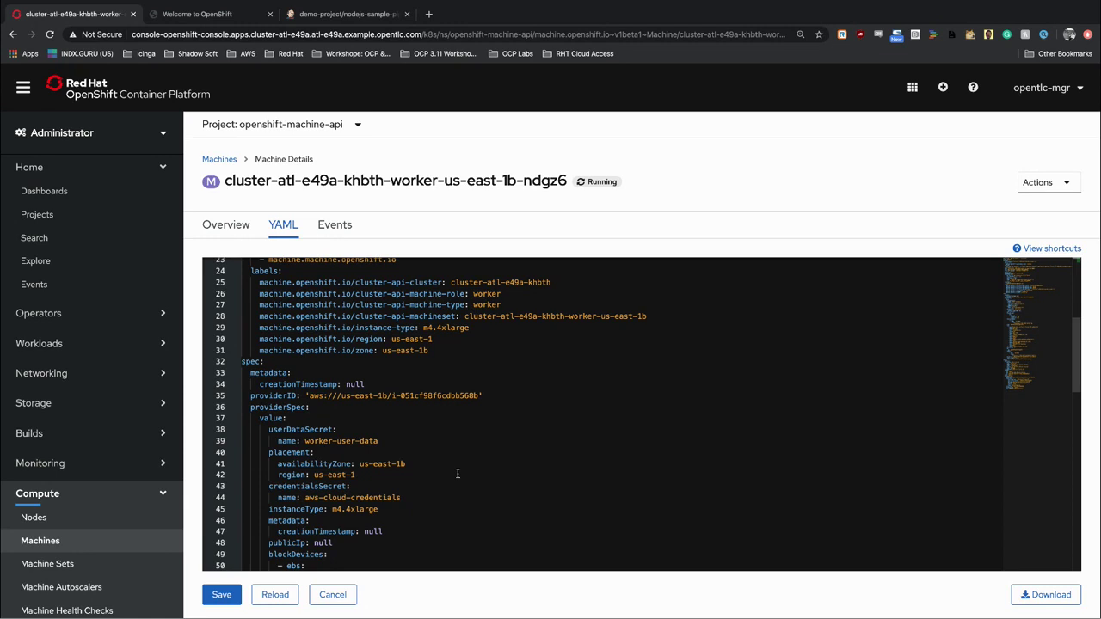
scroll(406, 476, down, 4)
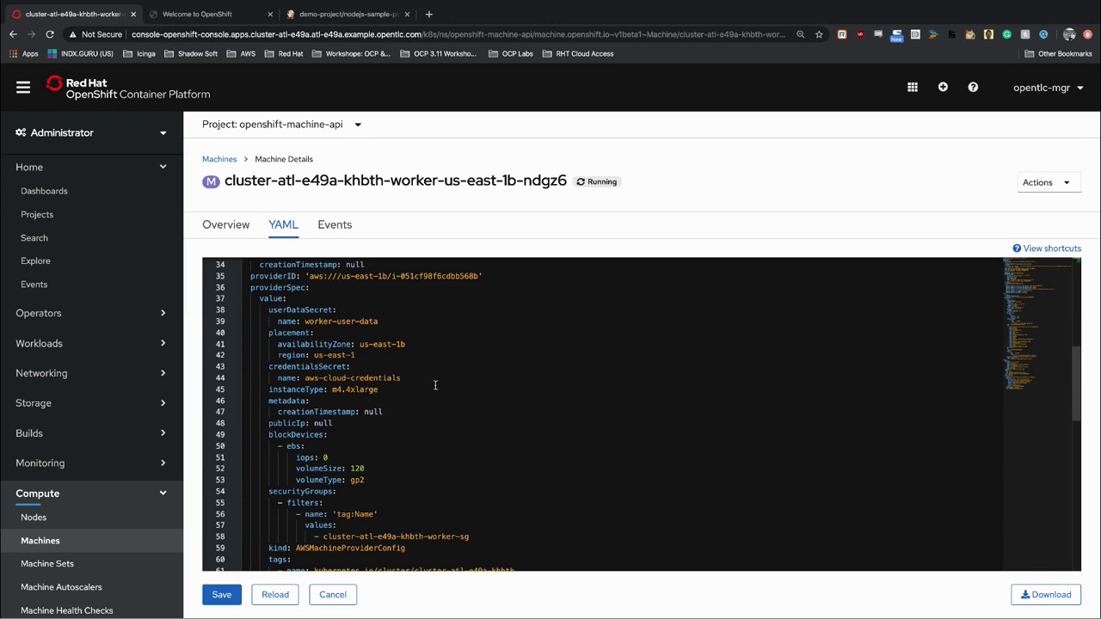
scroll(435, 385, down, 2)
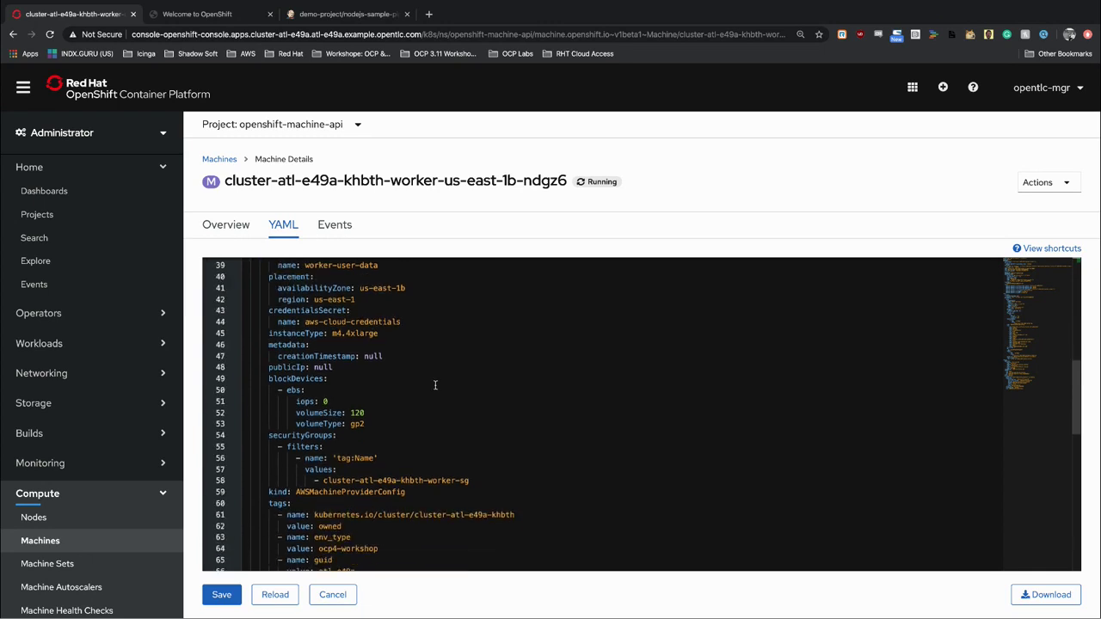
scroll(435, 386, down, 3)
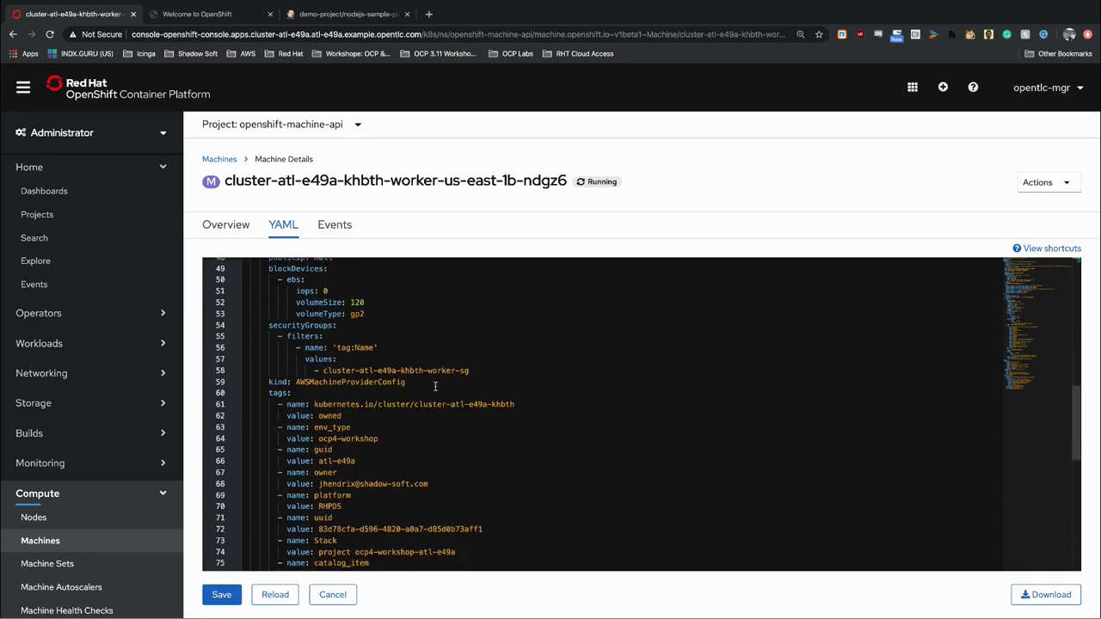
scroll(436, 386, down, 3)
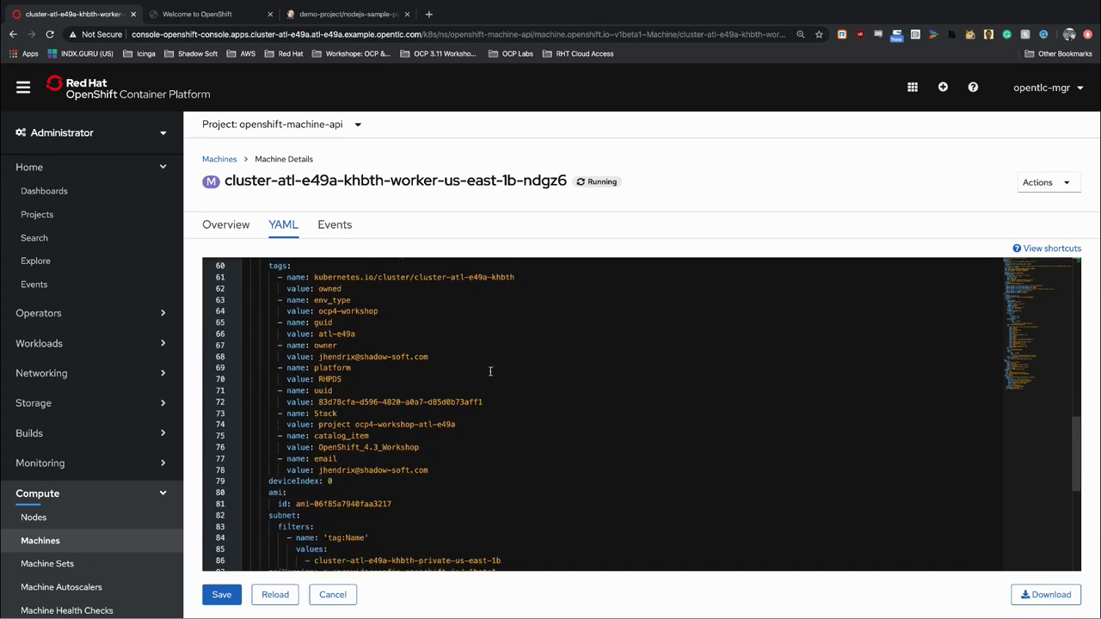
scroll(494, 437, down, 3)
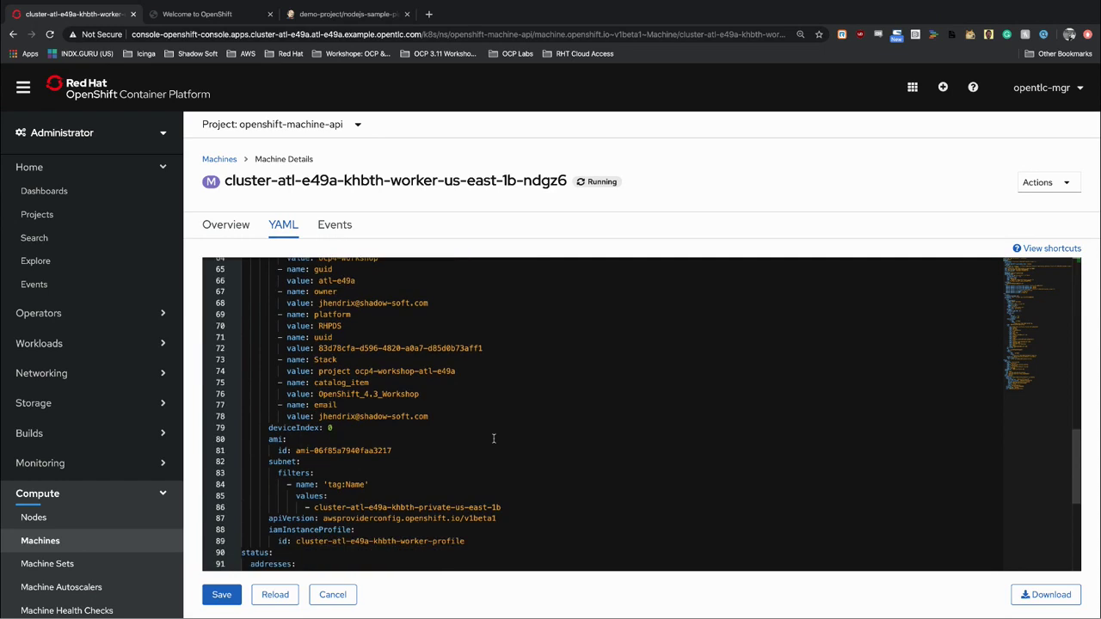
scroll(493, 438, down, 3)
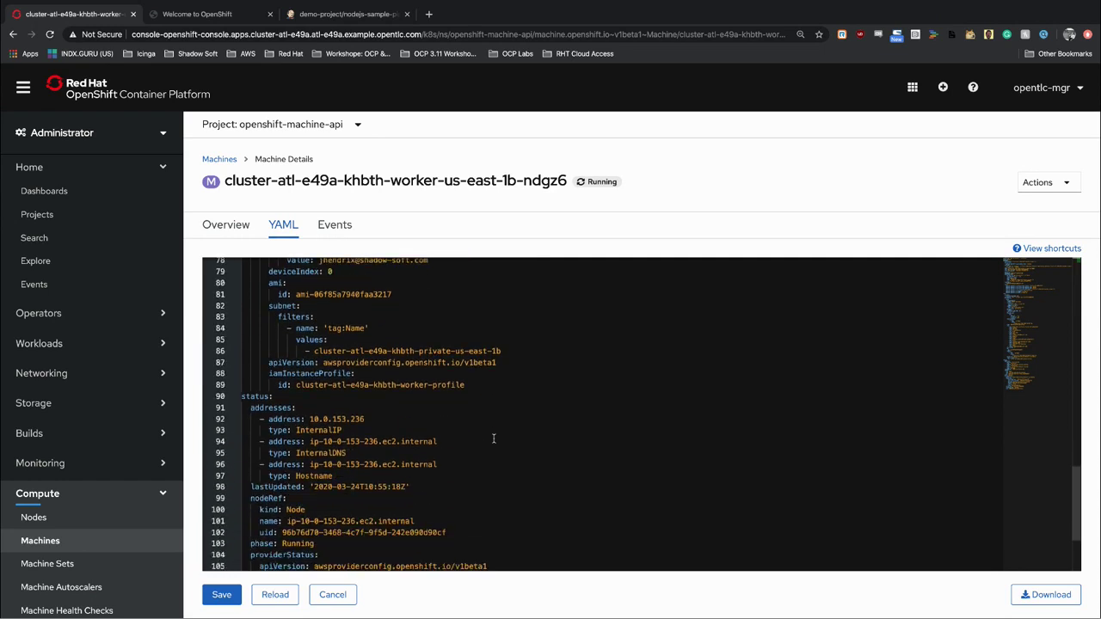
scroll(494, 439, down, 2)
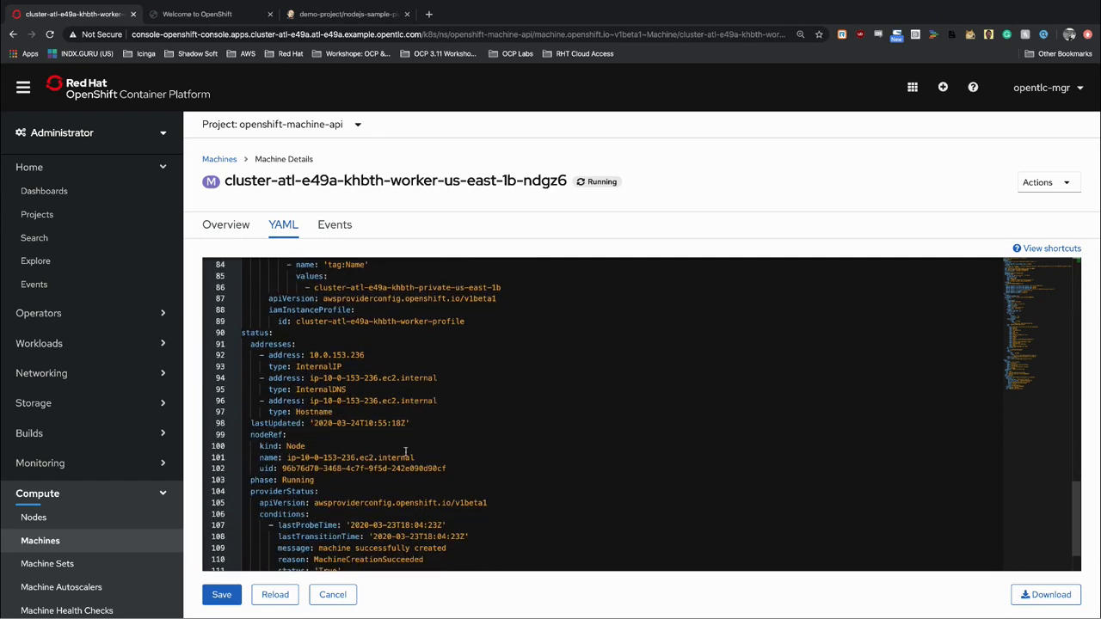
Visit Machine Sets, Machines and Nodes, then return to the six us-east-1a–1f worker machine sets.
click(87, 565)
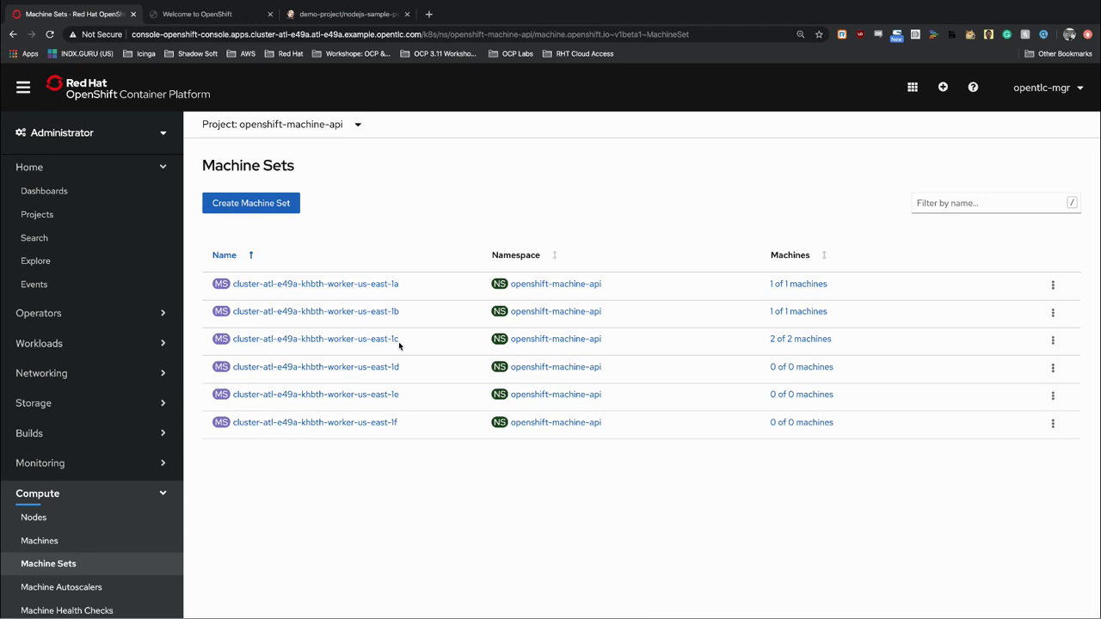
click(82, 546)
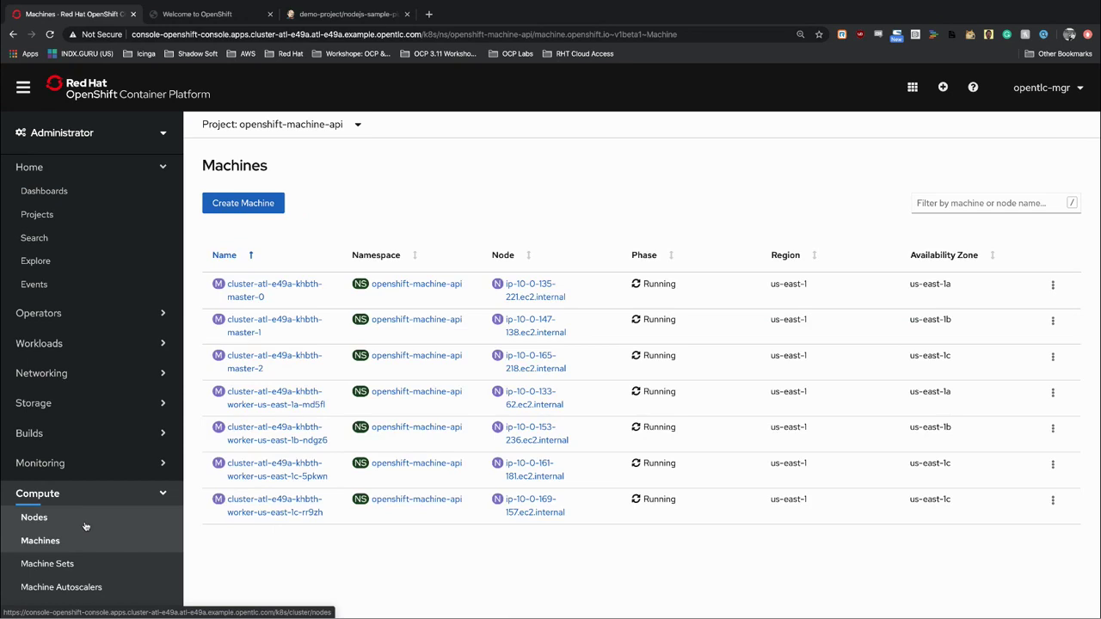
click(85, 524)
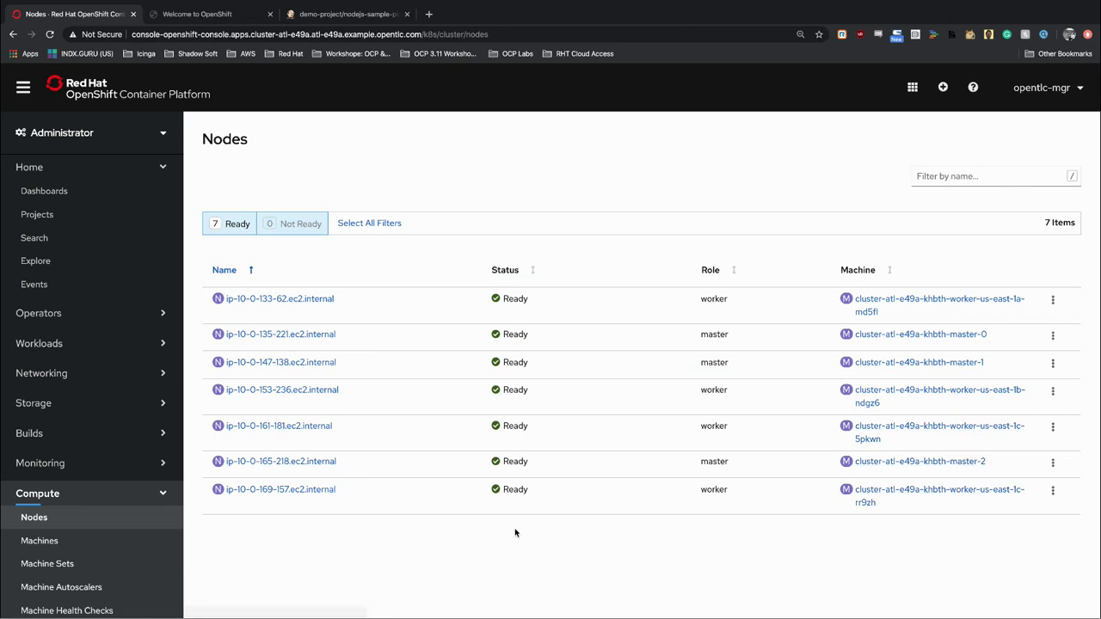
click(111, 565)
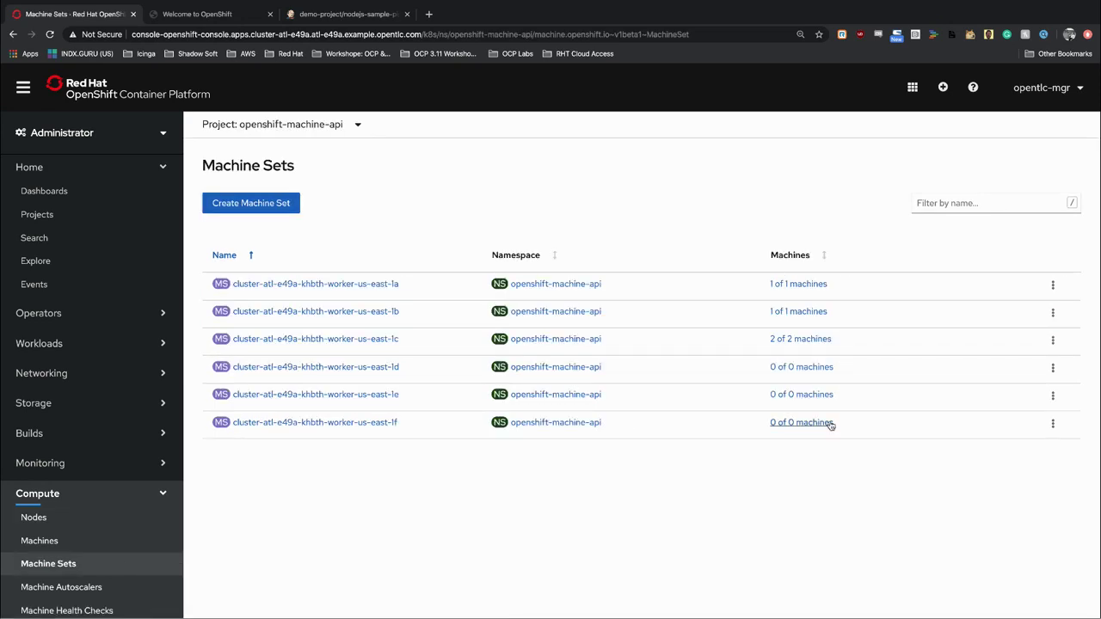
View the worker-us-east-1c machine set's YAML down to its m4.4xlarge instanceType and 120 gp2 volumes.
click(341, 338)
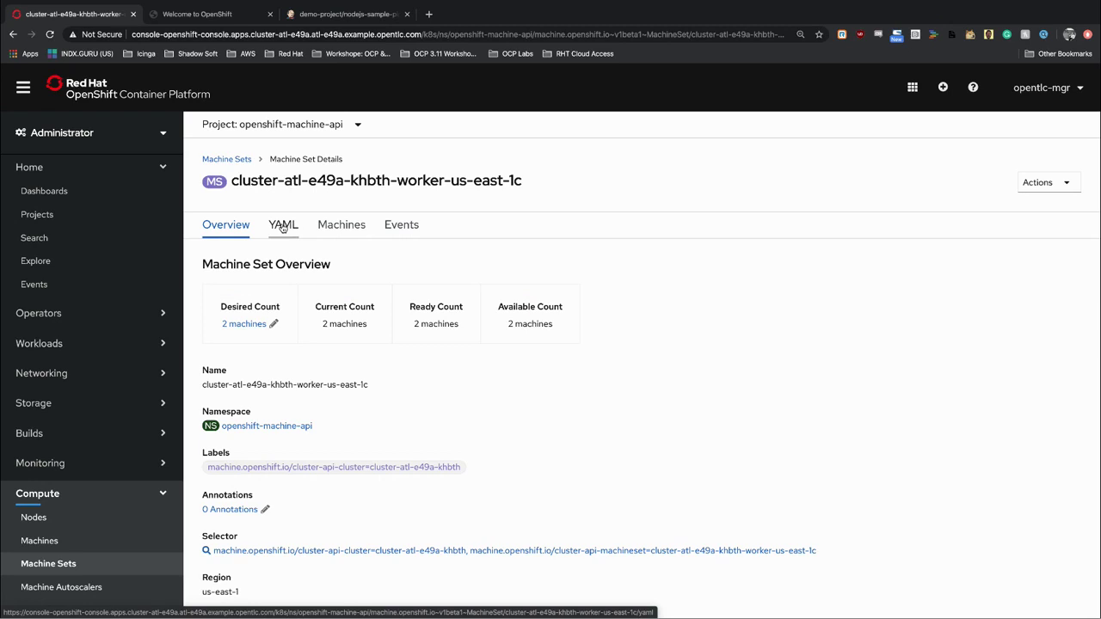
click(282, 226)
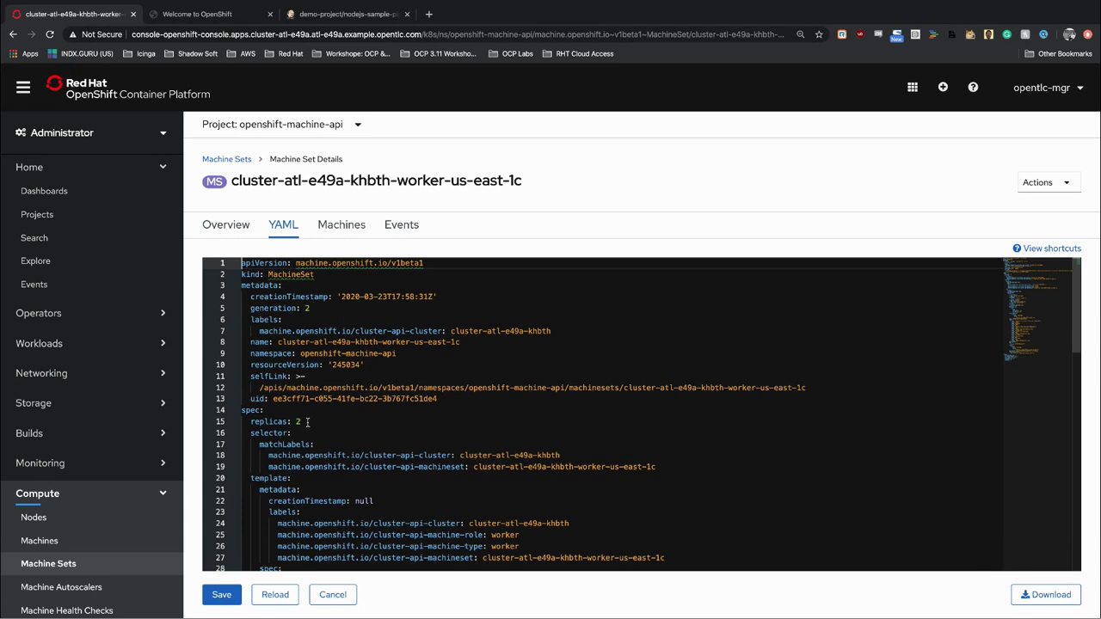
scroll(353, 432, down, 5)
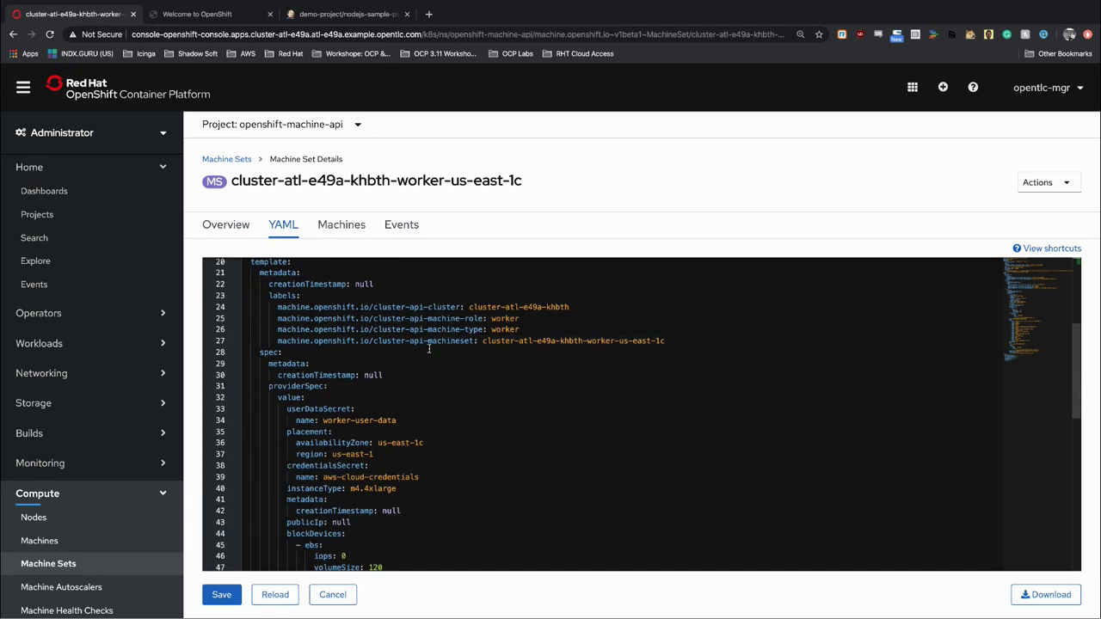
click(404, 487)
scroll(407, 488, down, 4)
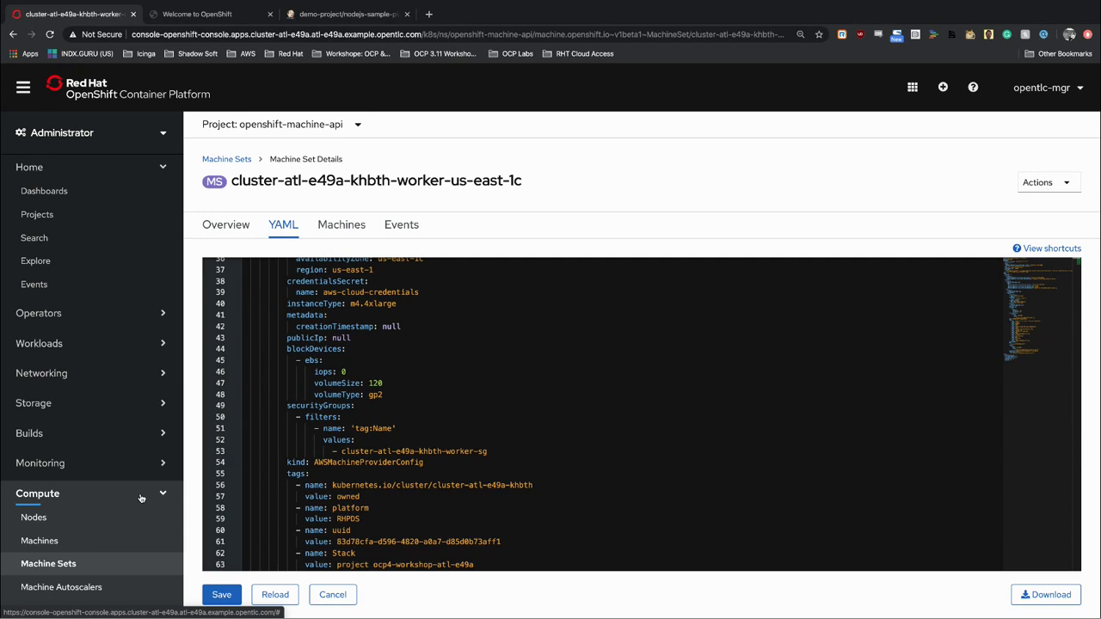
Start a new machine autoscaler, showing the worker-us-east-1a template with minReplicas 1 and maxReplicas 12.
click(79, 591)
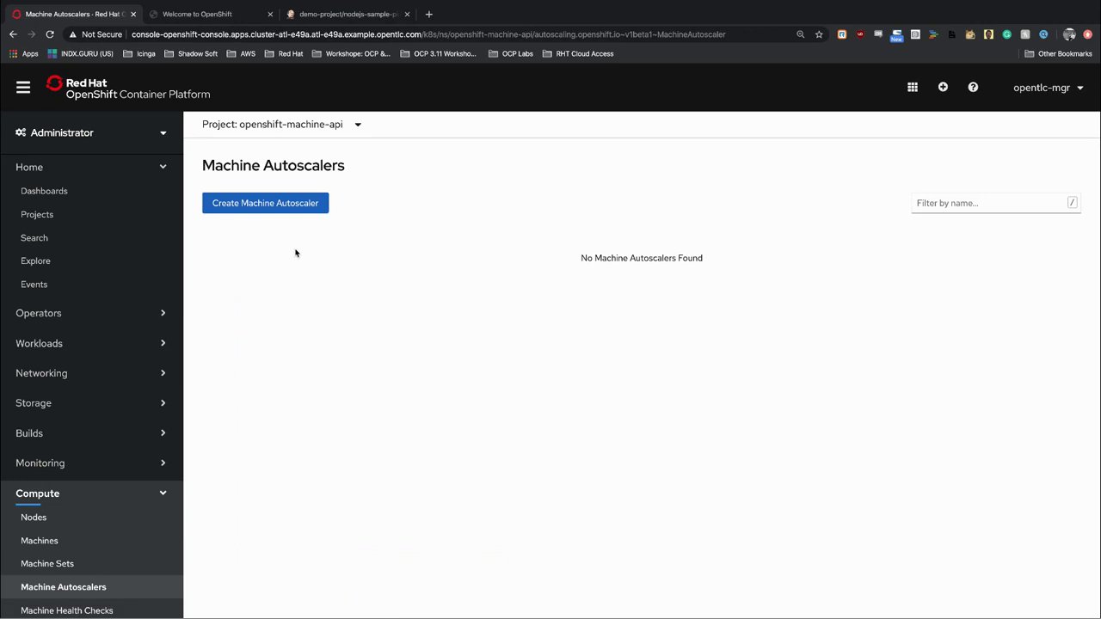
click(299, 203)
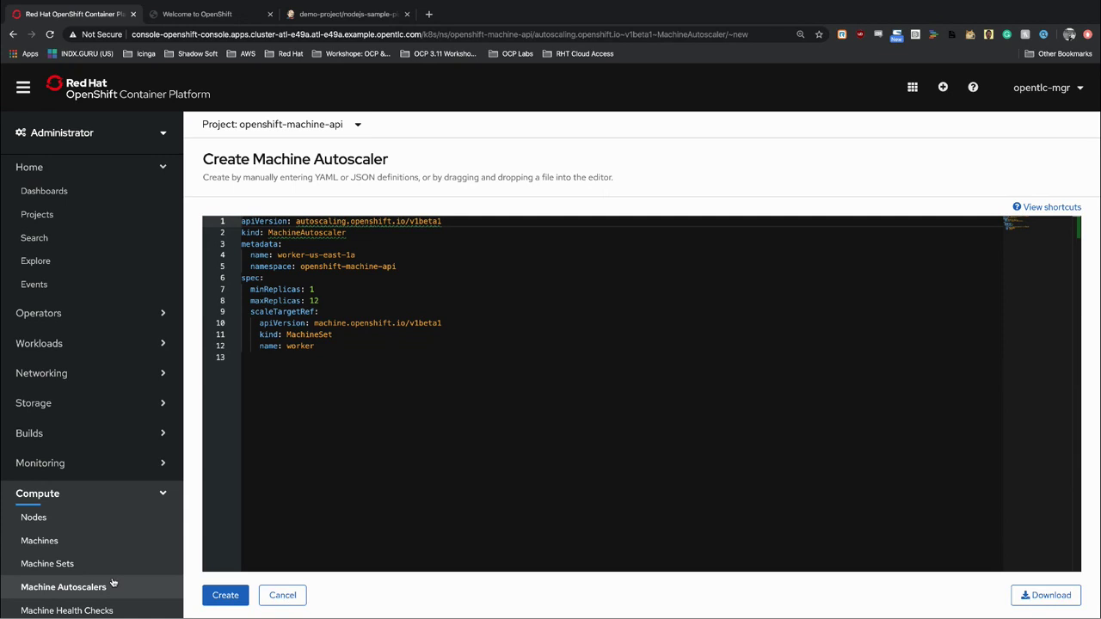
Cancel the machine autoscaler draft and collapse the Compute section, leaving no autoscalers.
scroll(103, 576, down, 3)
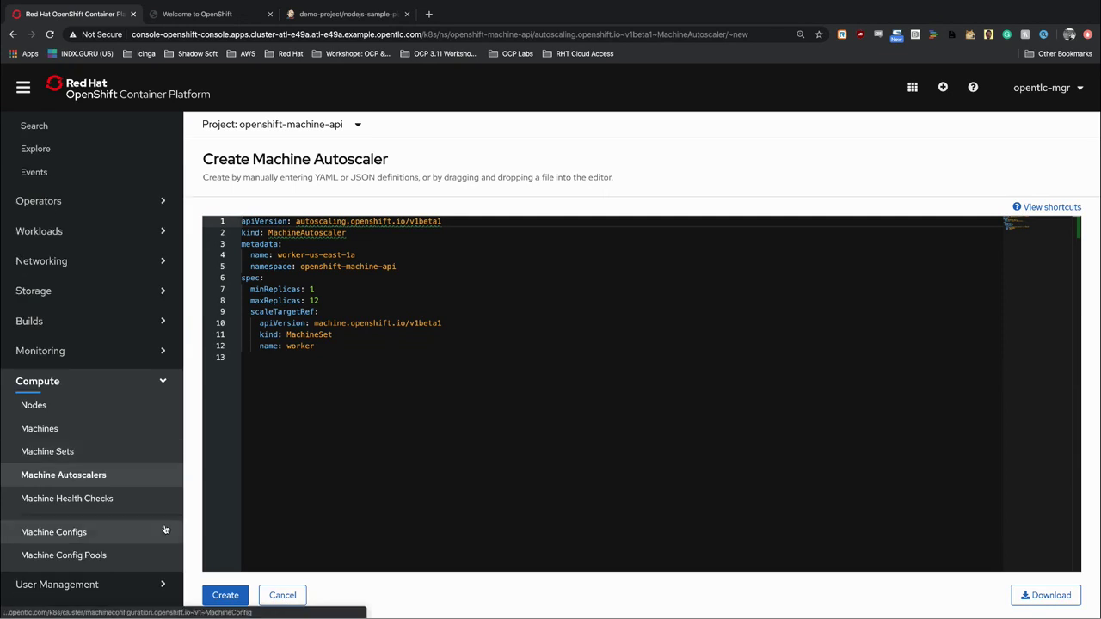
click(278, 597)
click(95, 380)
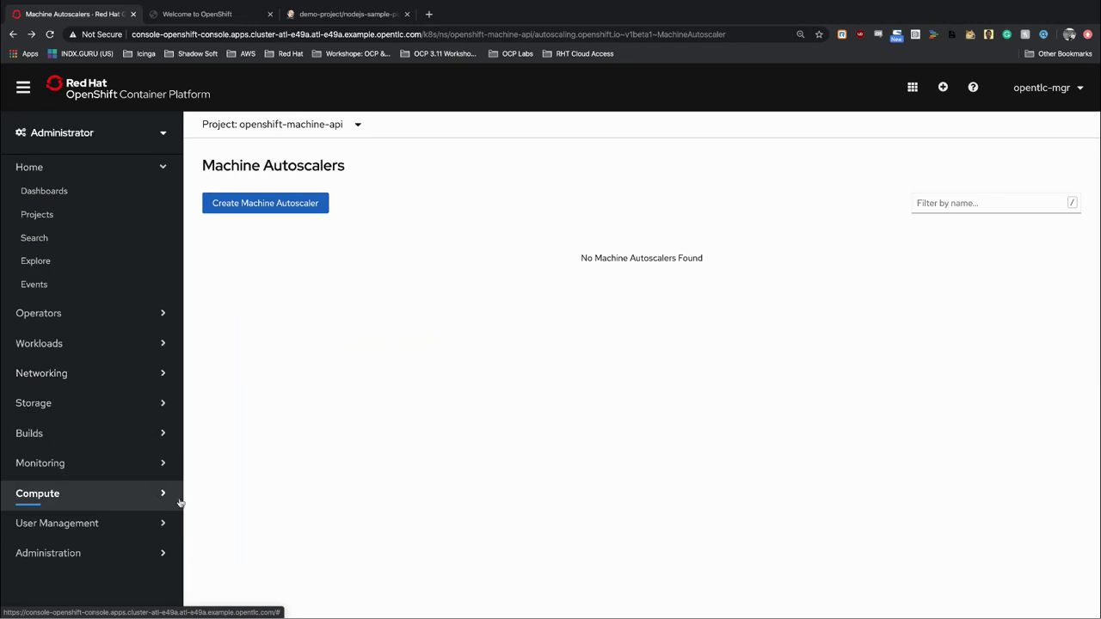
Go from Monitoring Metrics to the Alerting page and launch the Alertmanager UI in a new tab.
click(81, 462)
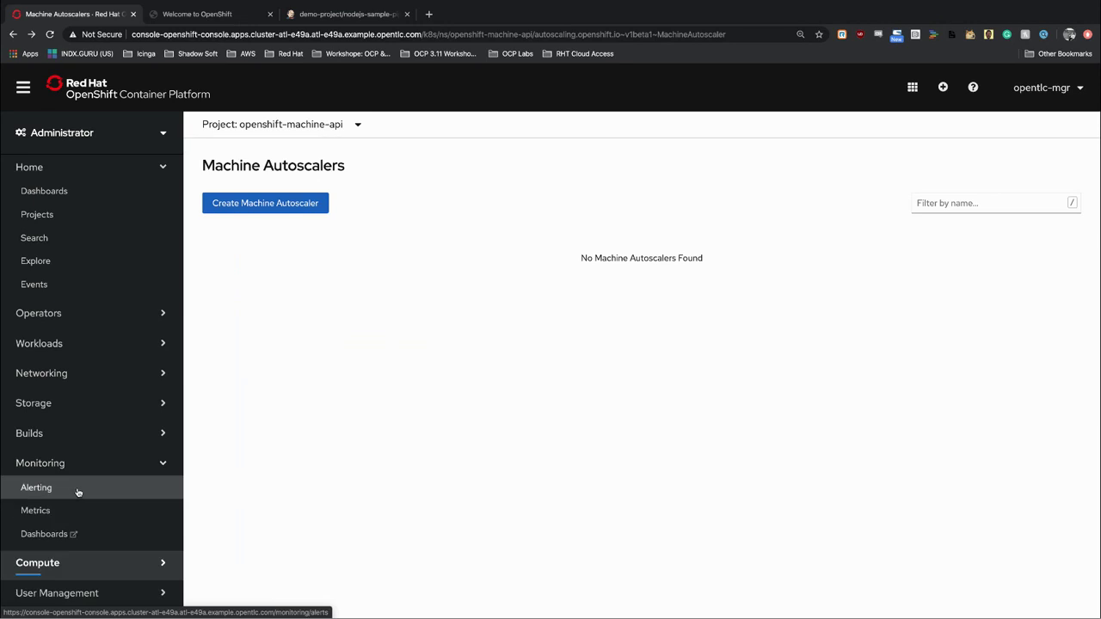
click(115, 511)
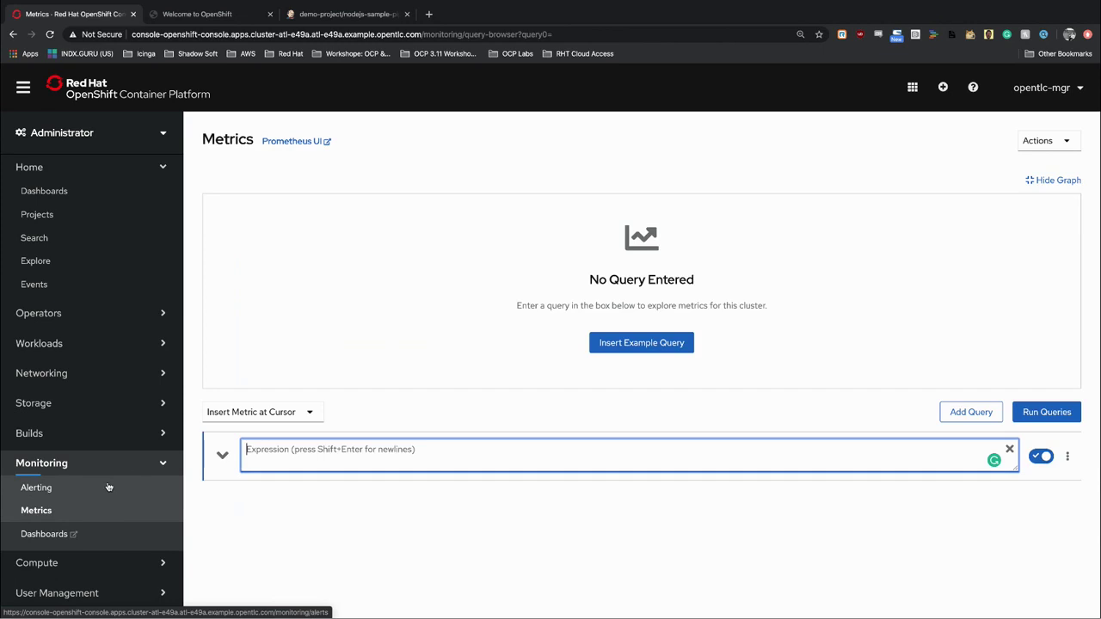
click(107, 484)
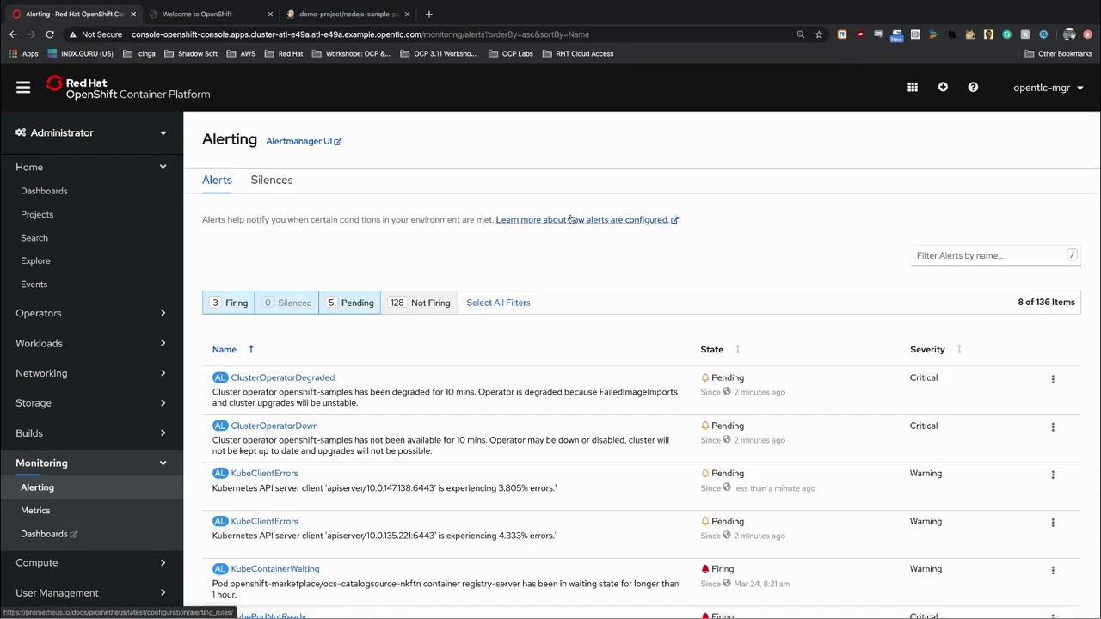
click(323, 142)
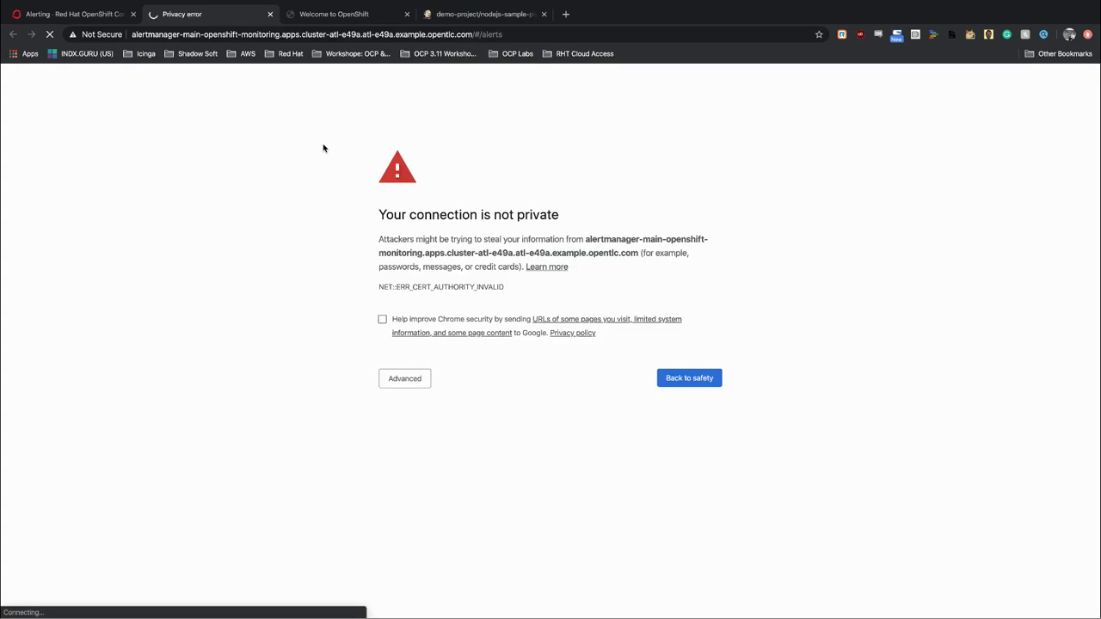
Proceed past the certificate warning, choose Log in with OpenShift, and fill in the saved username.
click(415, 386)
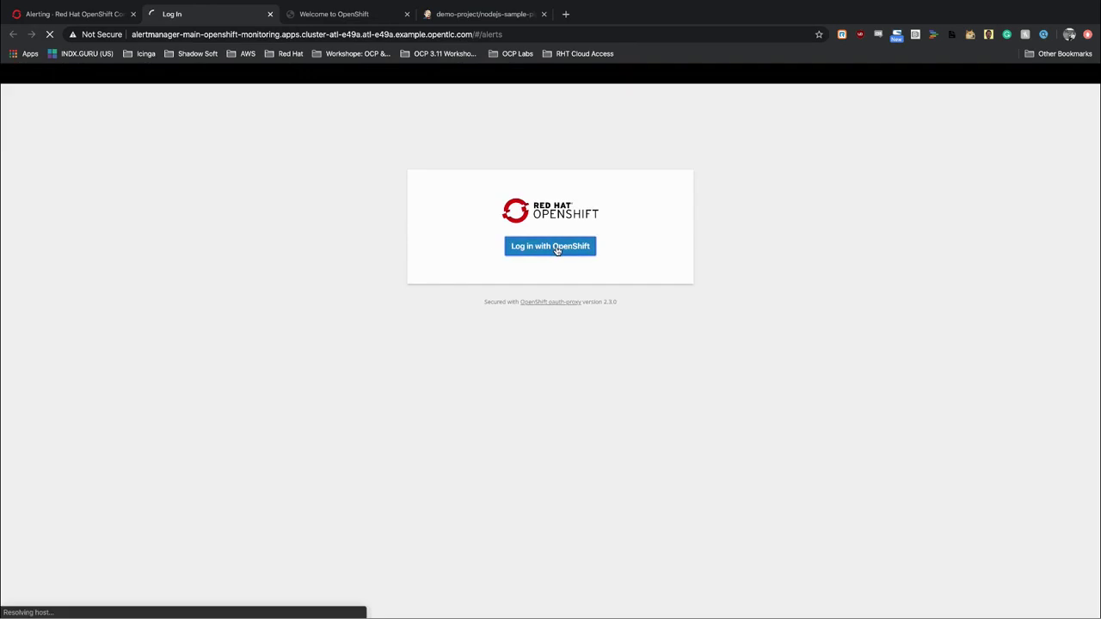
click(555, 247)
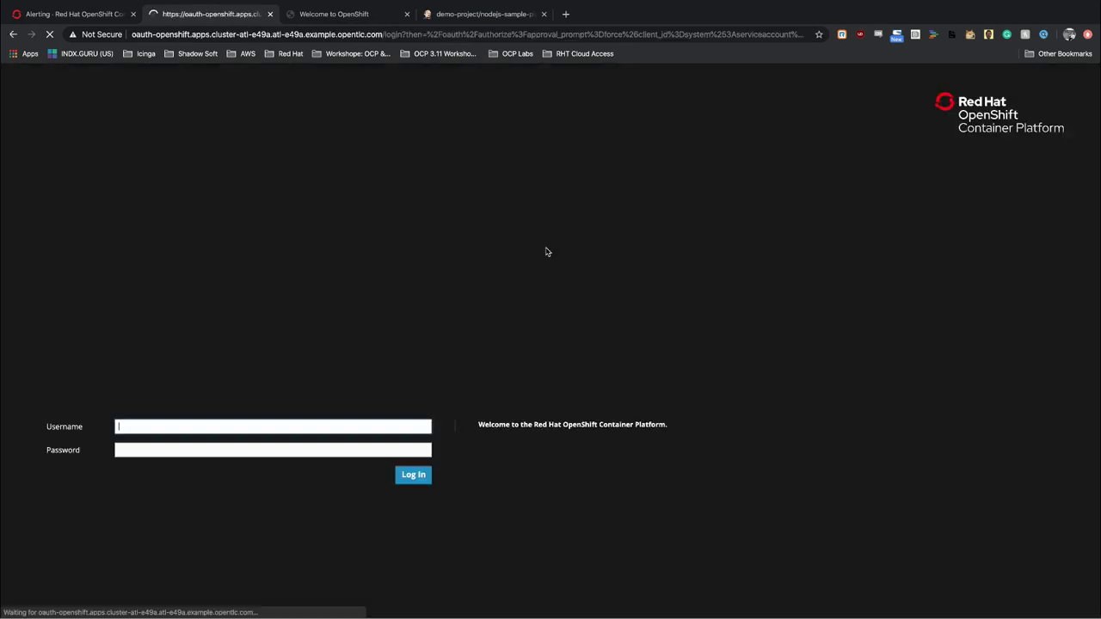
click(213, 422)
text(open)
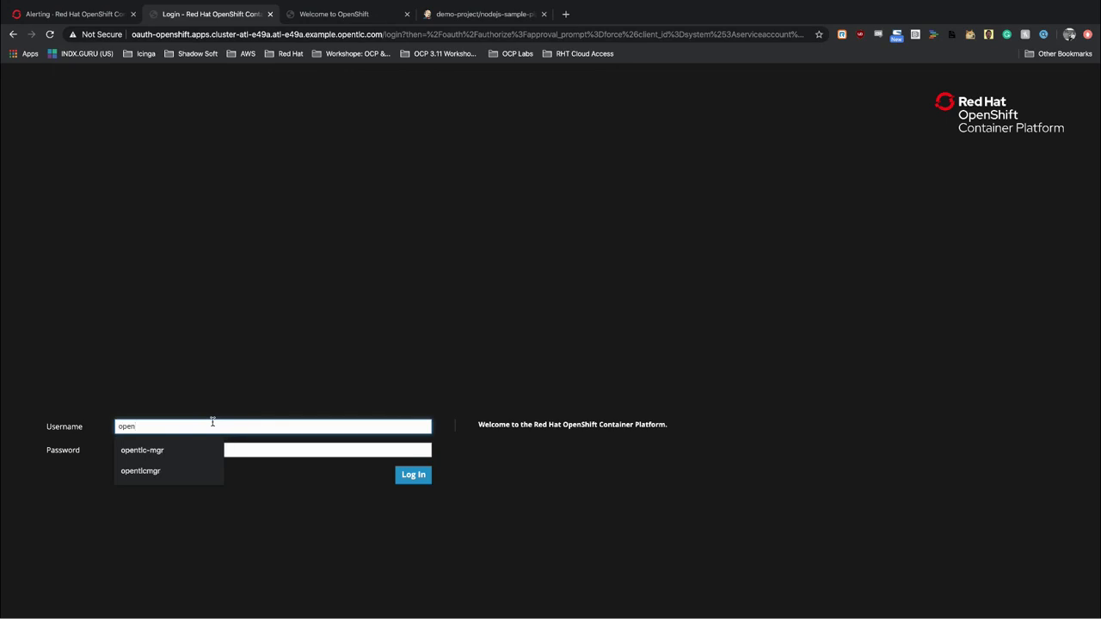
click(159, 450)
Enter the account password, allow the selected permissions, and return to the console's Alerting list.
click(182, 450)
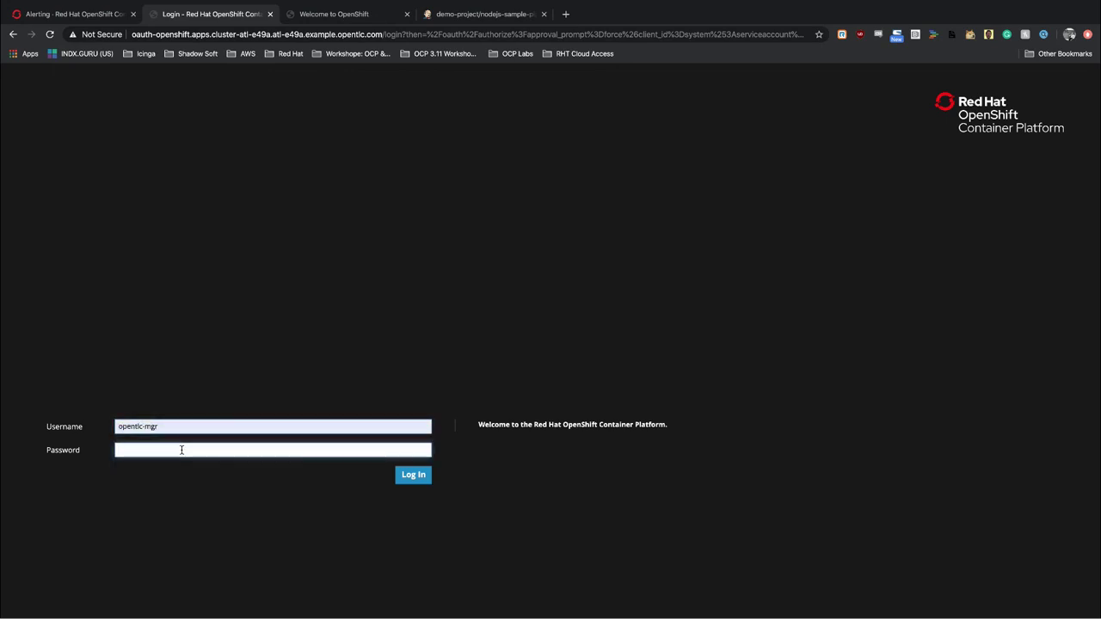
text(••••••)
key(Return)
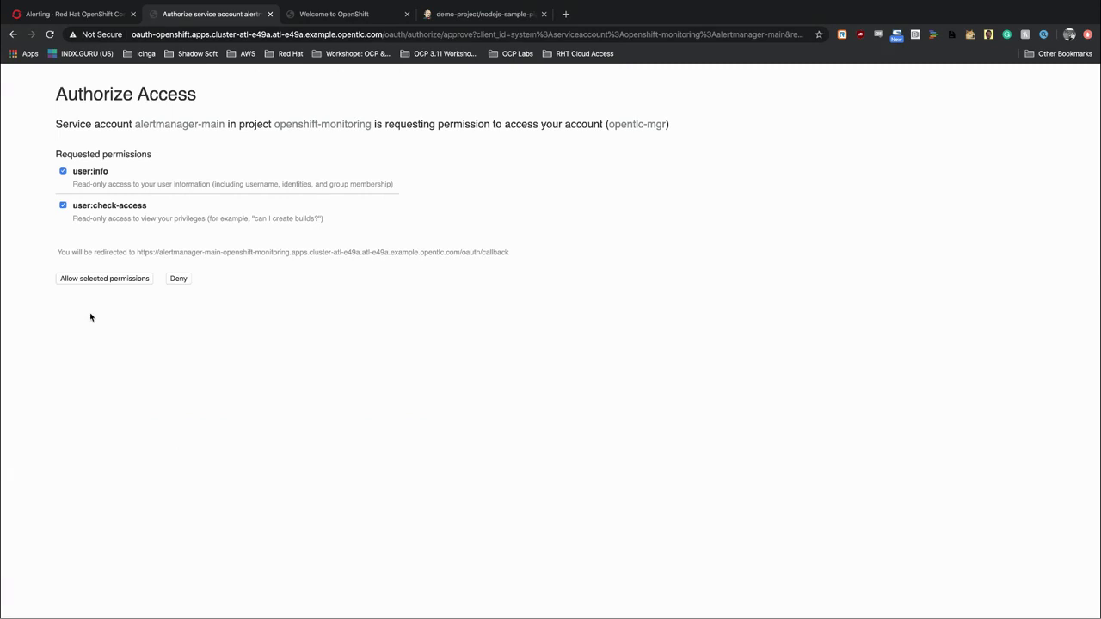
click(108, 280)
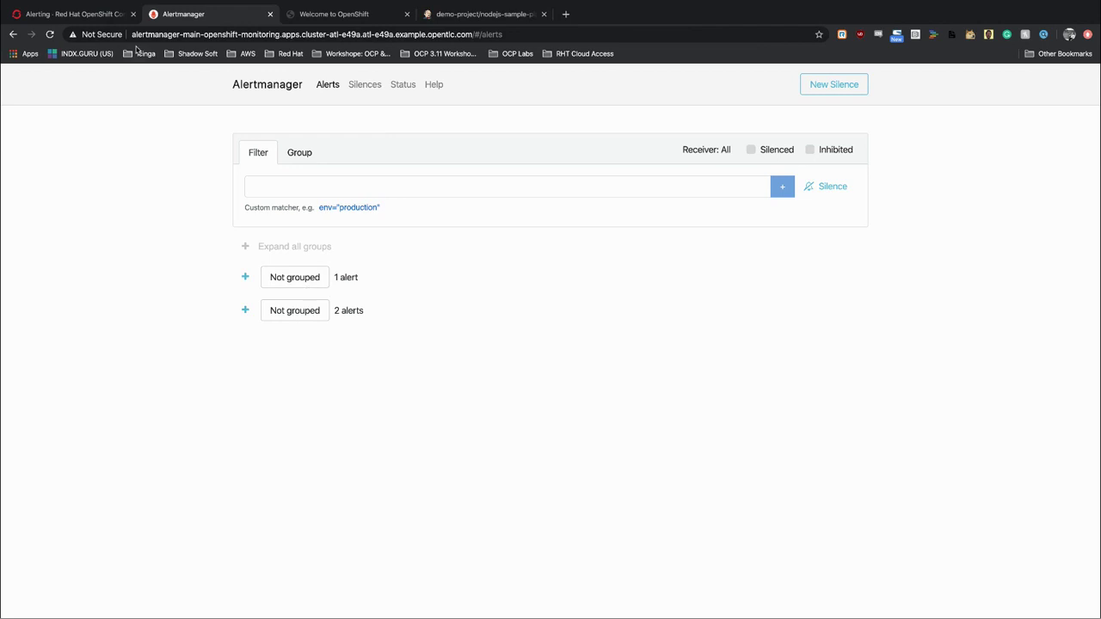
click(96, 14)
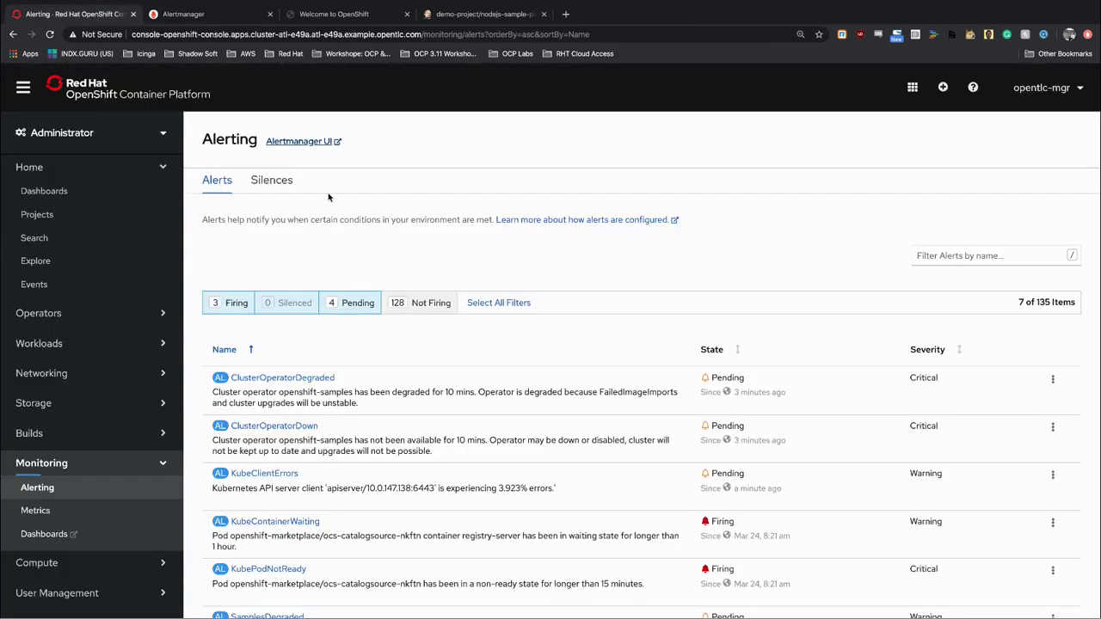
scroll(351, 314, down, 2)
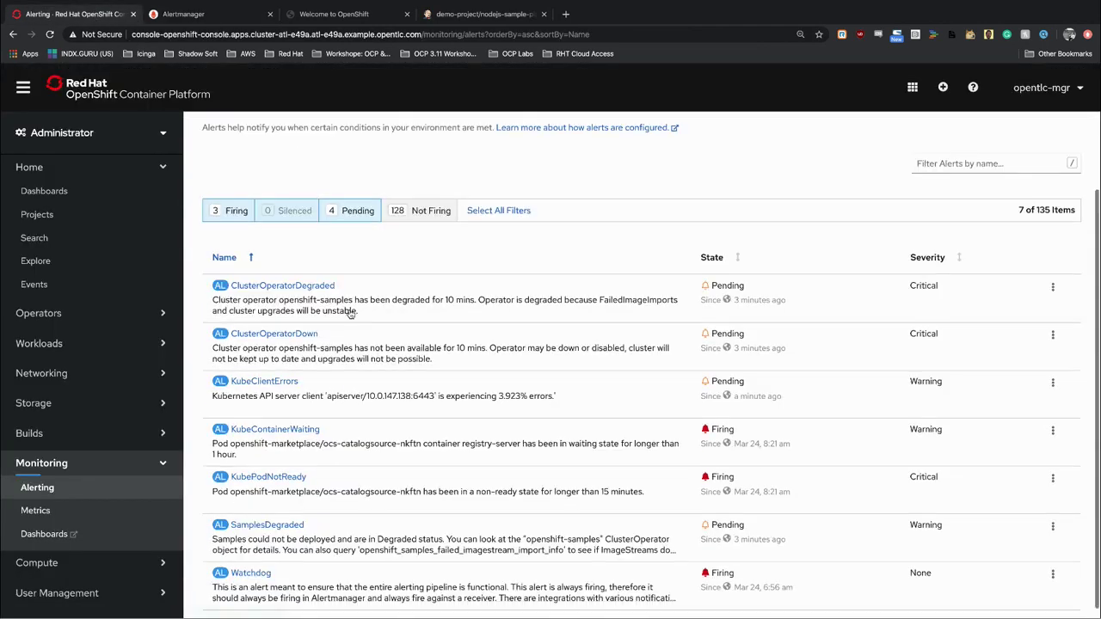
scroll(351, 314, down, 1)
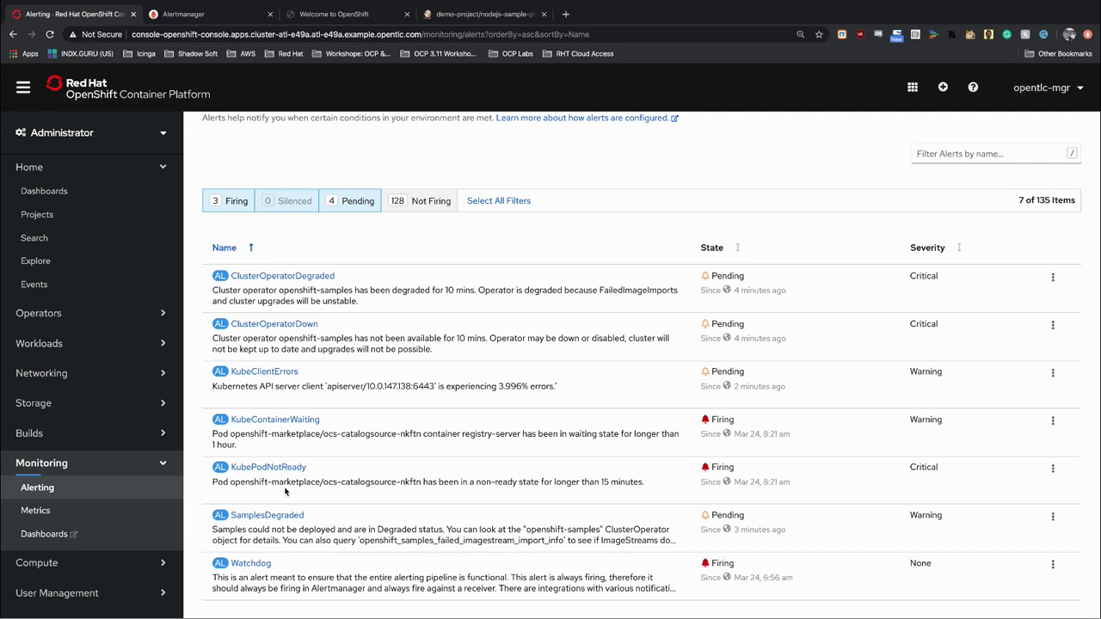
Collapse the Monitoring section, expand and re-collapse Compute, then collapse Home in the sidebar.
click(89, 464)
click(123, 501)
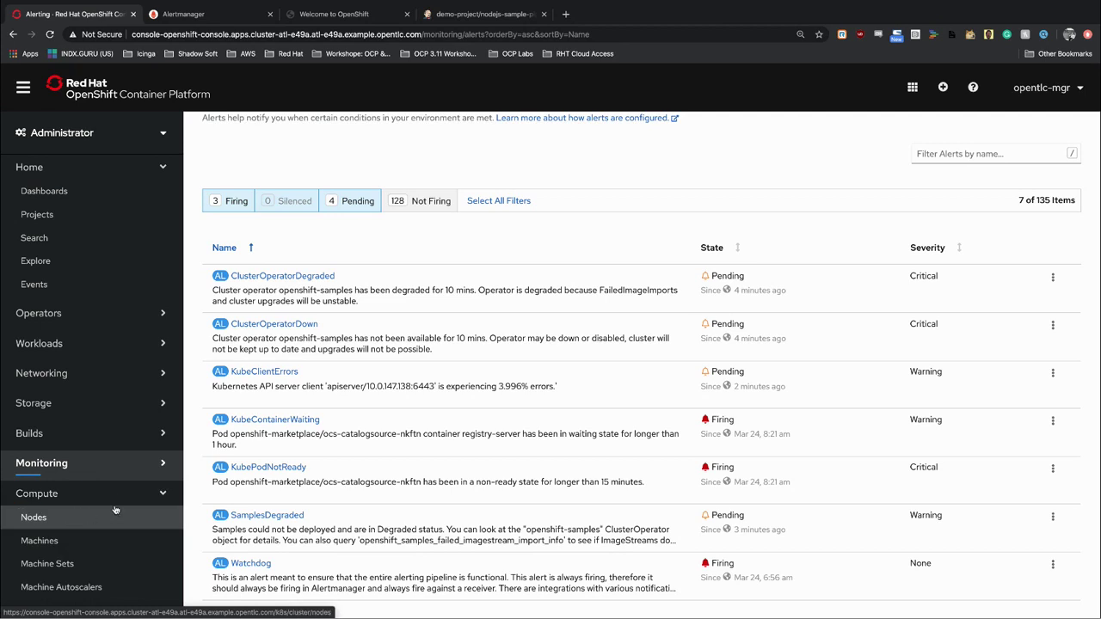
scroll(116, 430, down, 2)
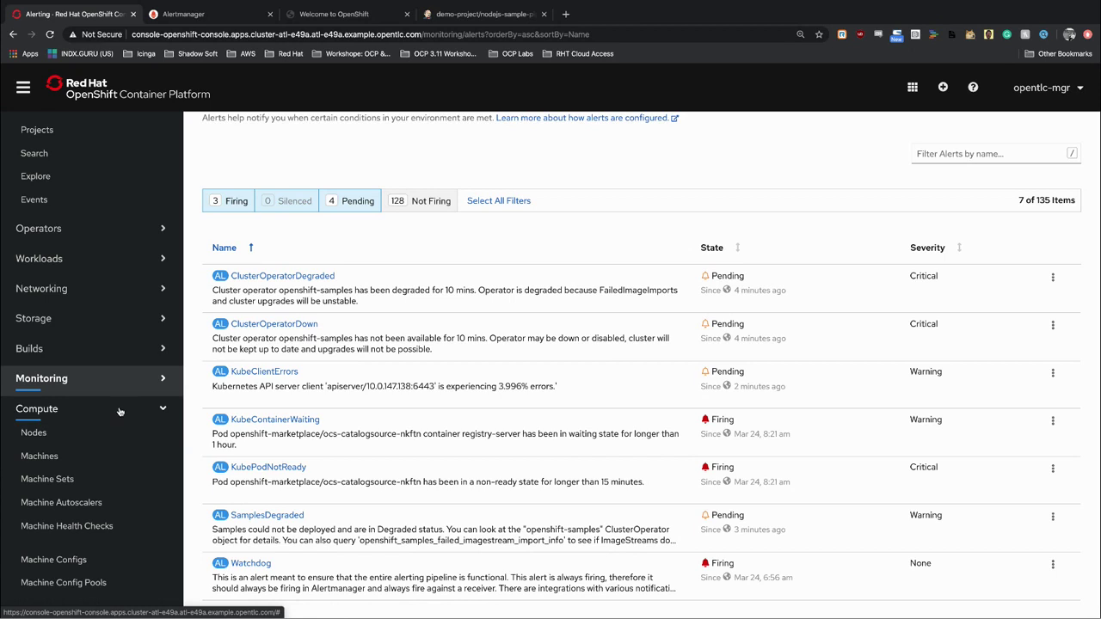
click(122, 411)
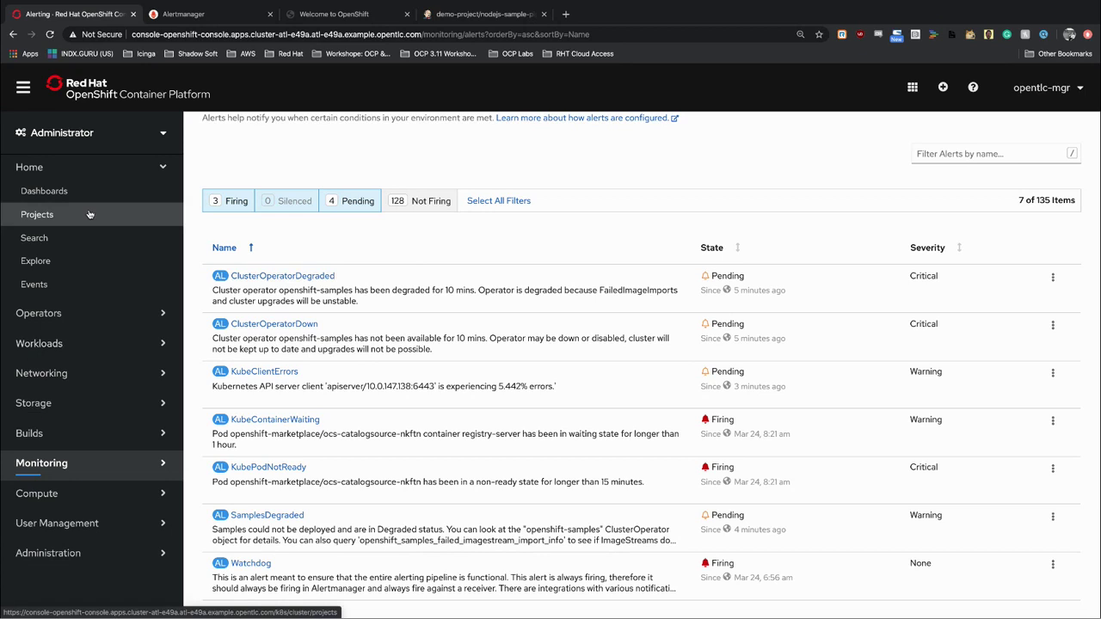
click(146, 170)
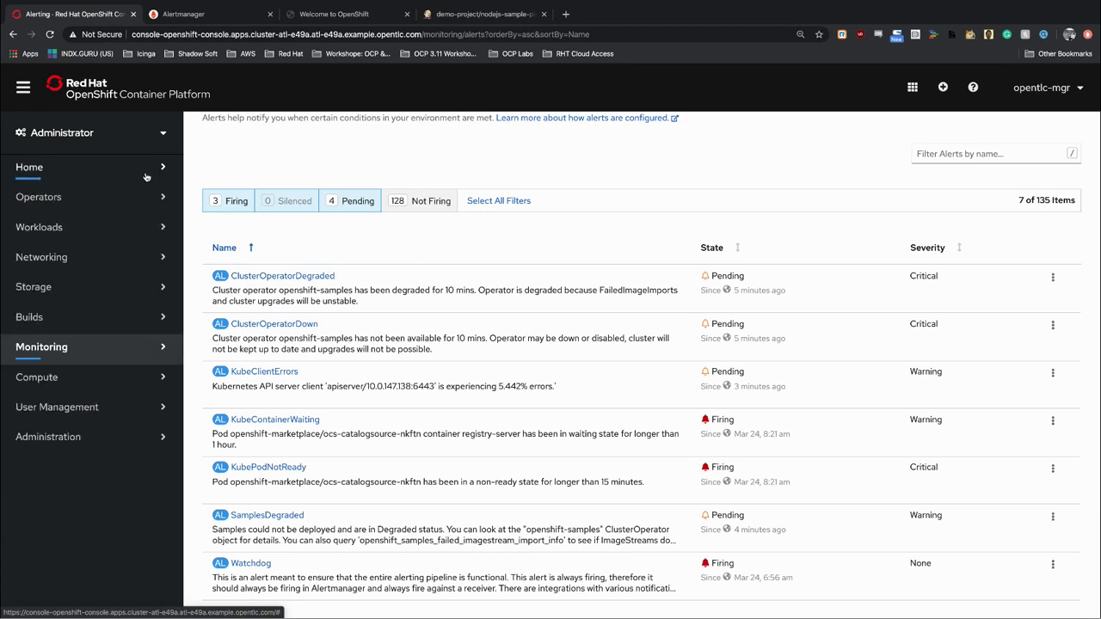